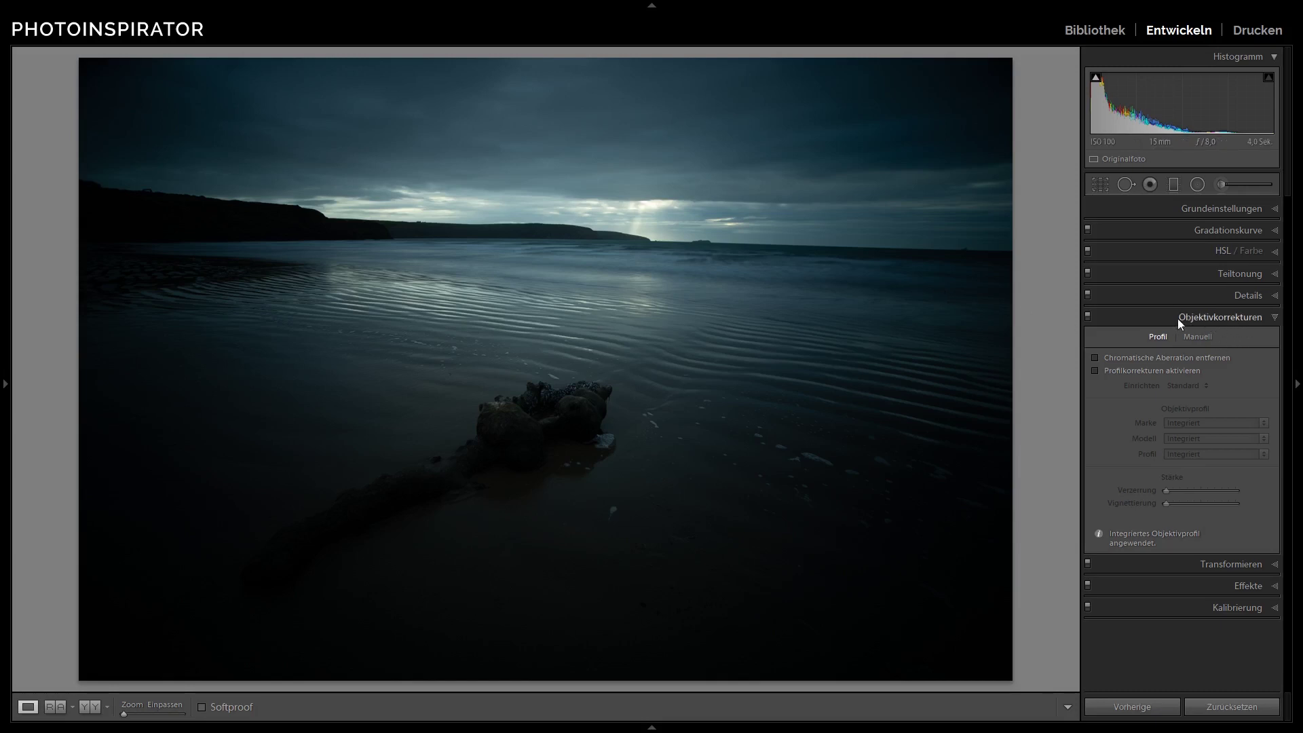
- Enable the Canon EF 17-40mm f/4L USM lens profile, toggling it off and on to compare
click(1094, 370)
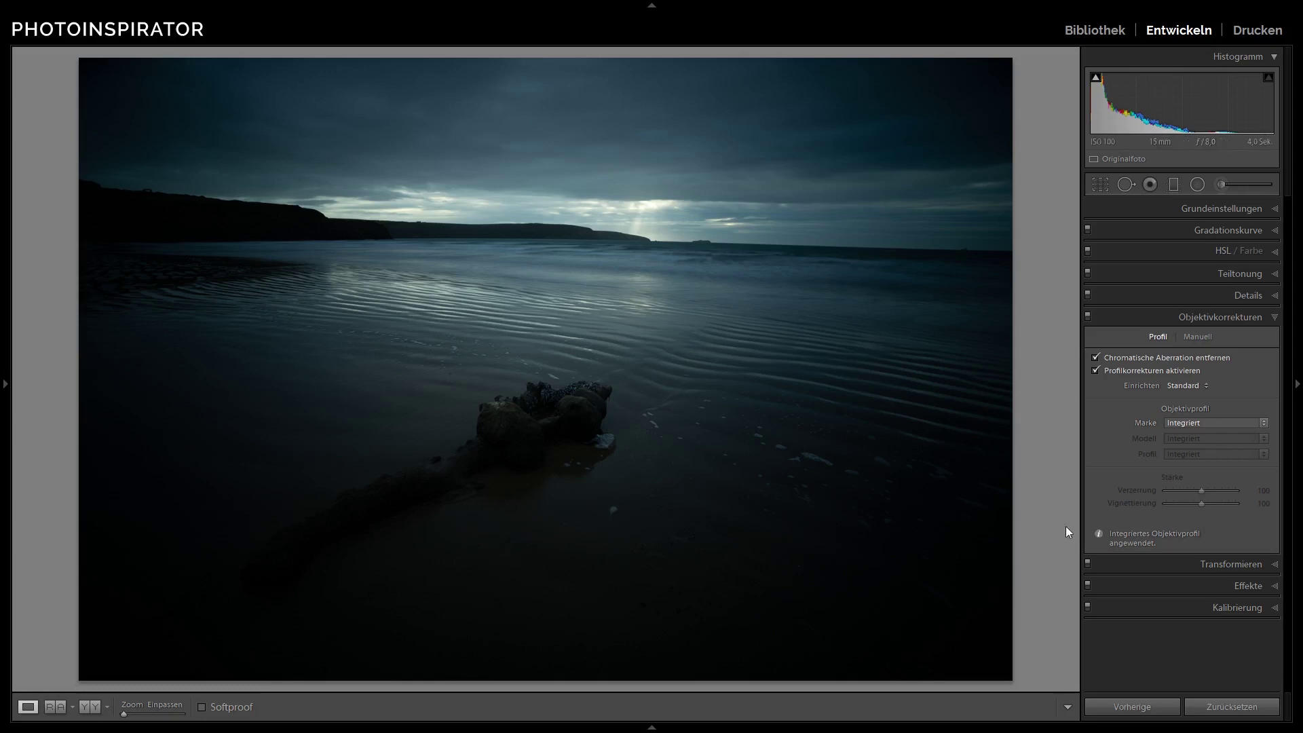
click(1193, 426)
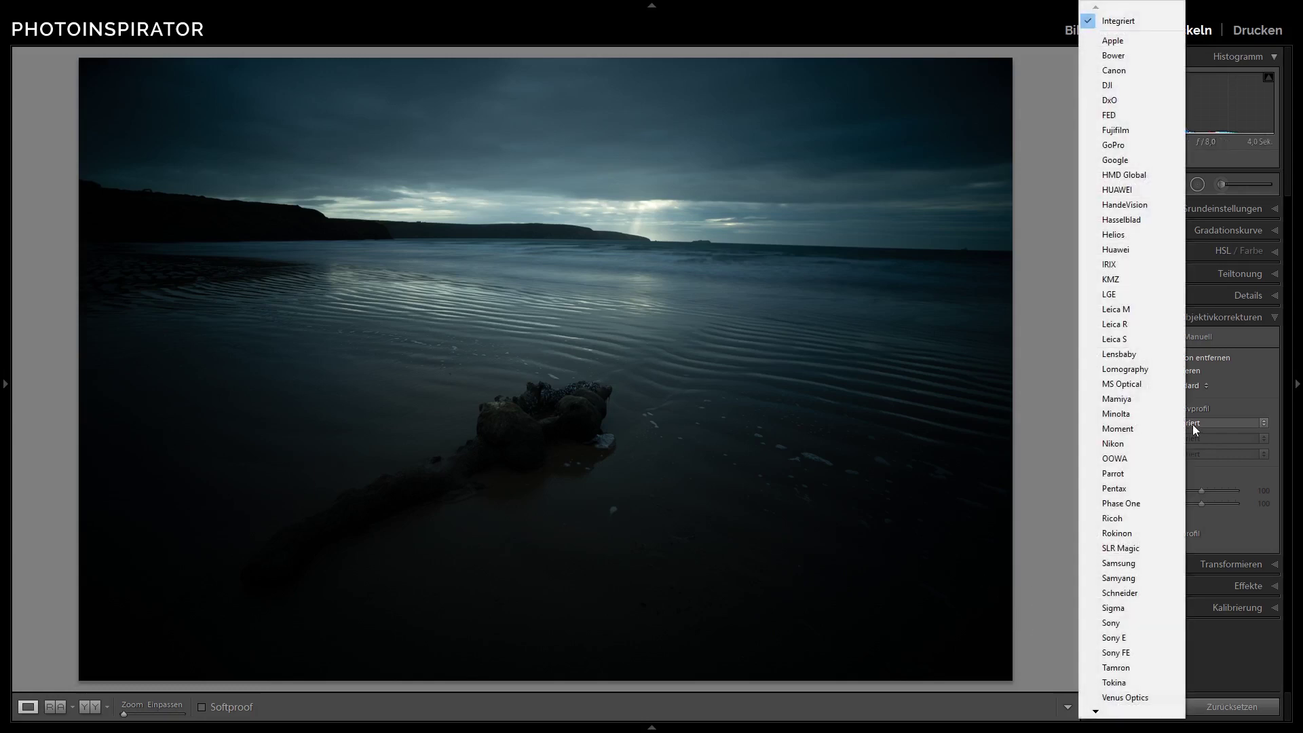
click(1113, 71)
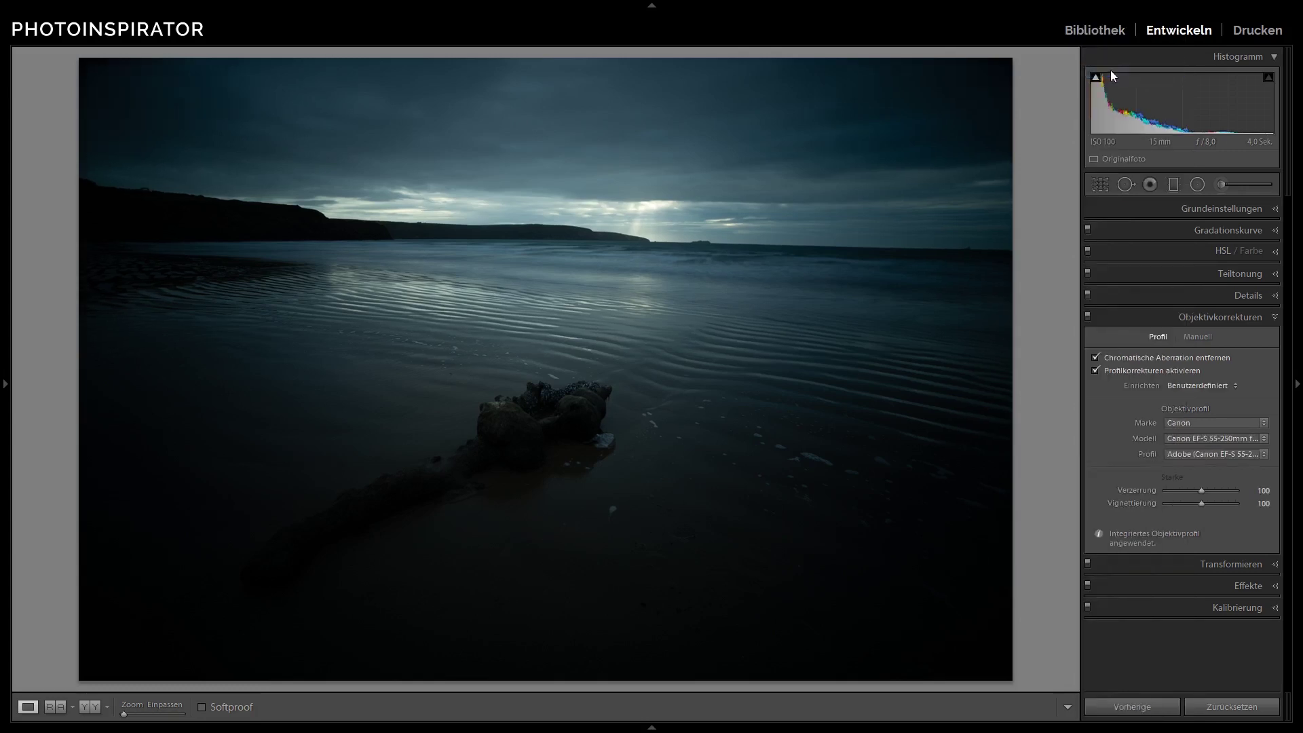
click(1219, 437)
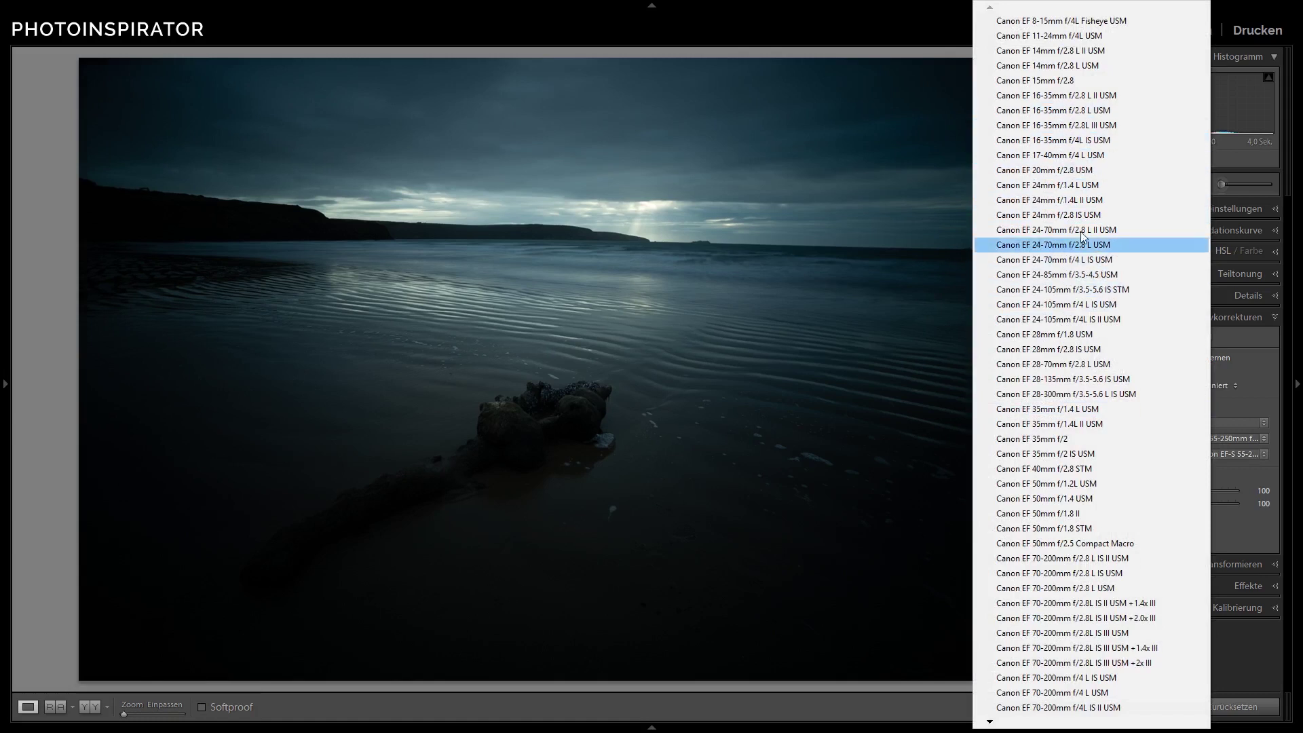
click(1070, 156)
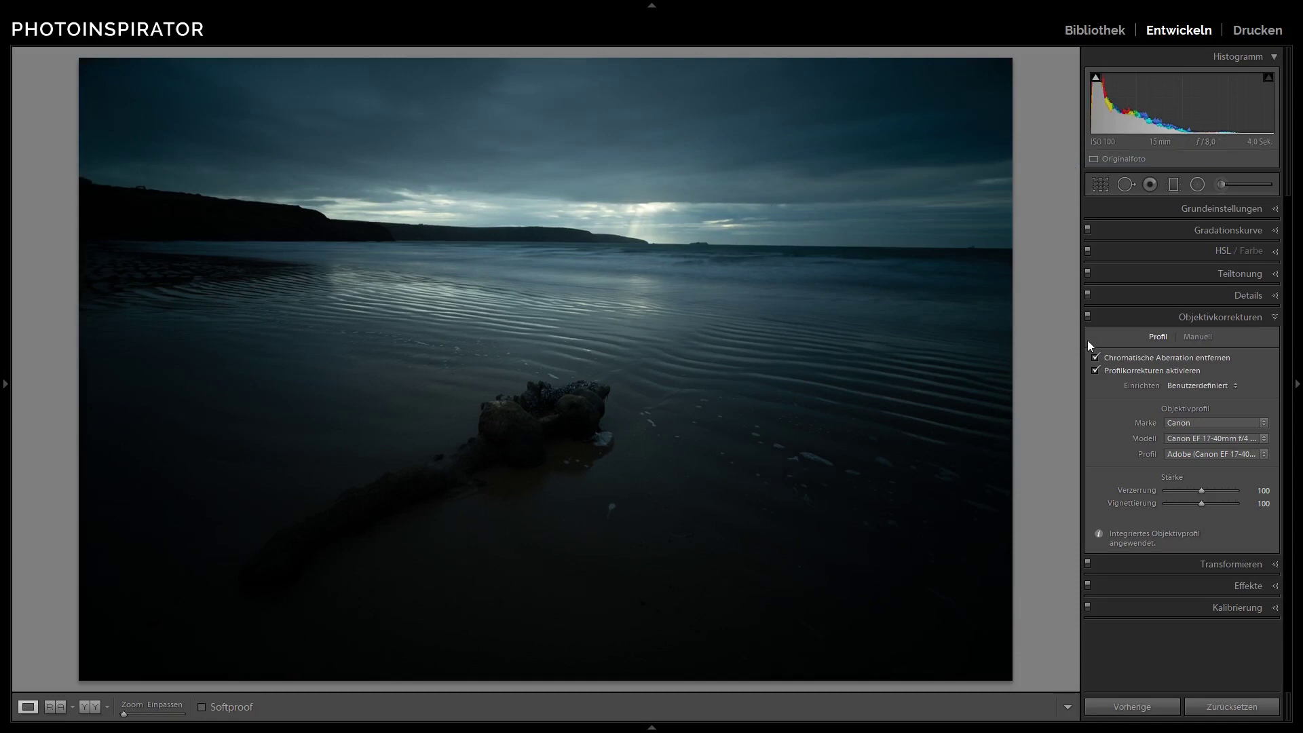
click(1094, 370)
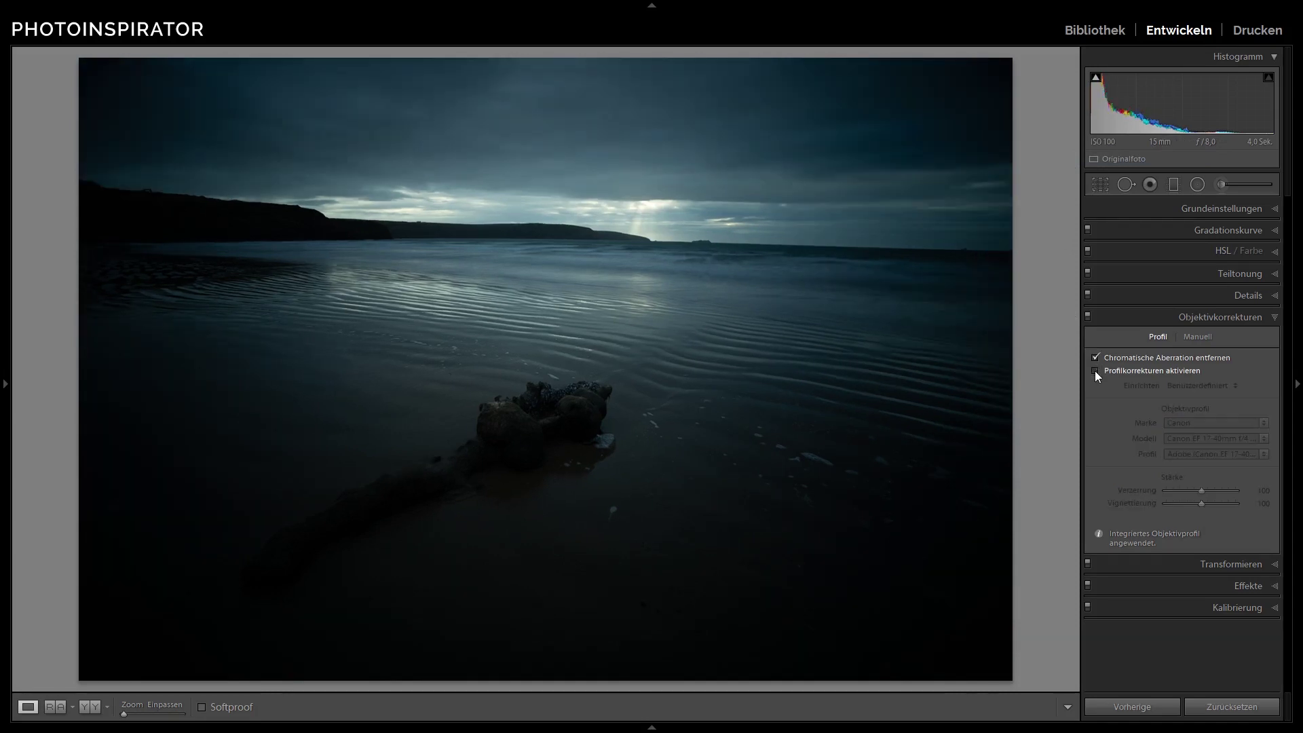
click(1095, 371)
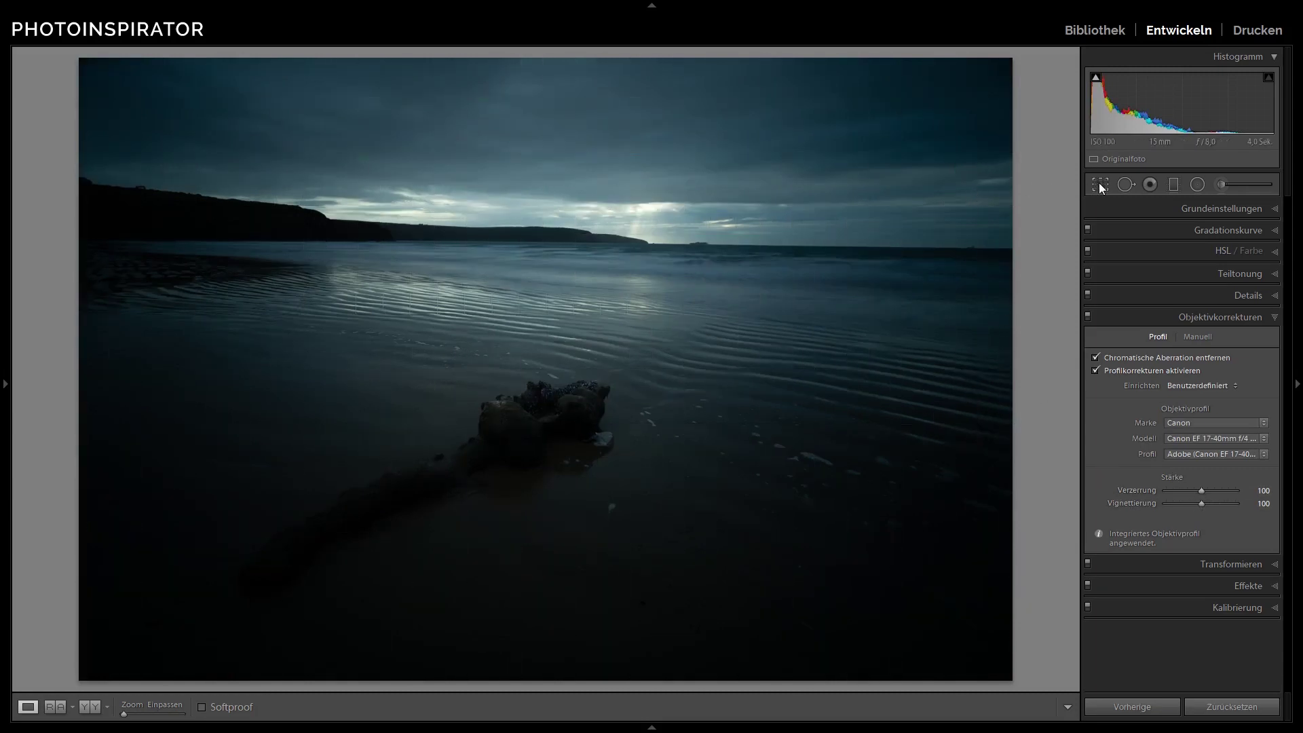
- Rotate the photo to about -0.26° in the crop tool to level the horizon
click(1100, 184)
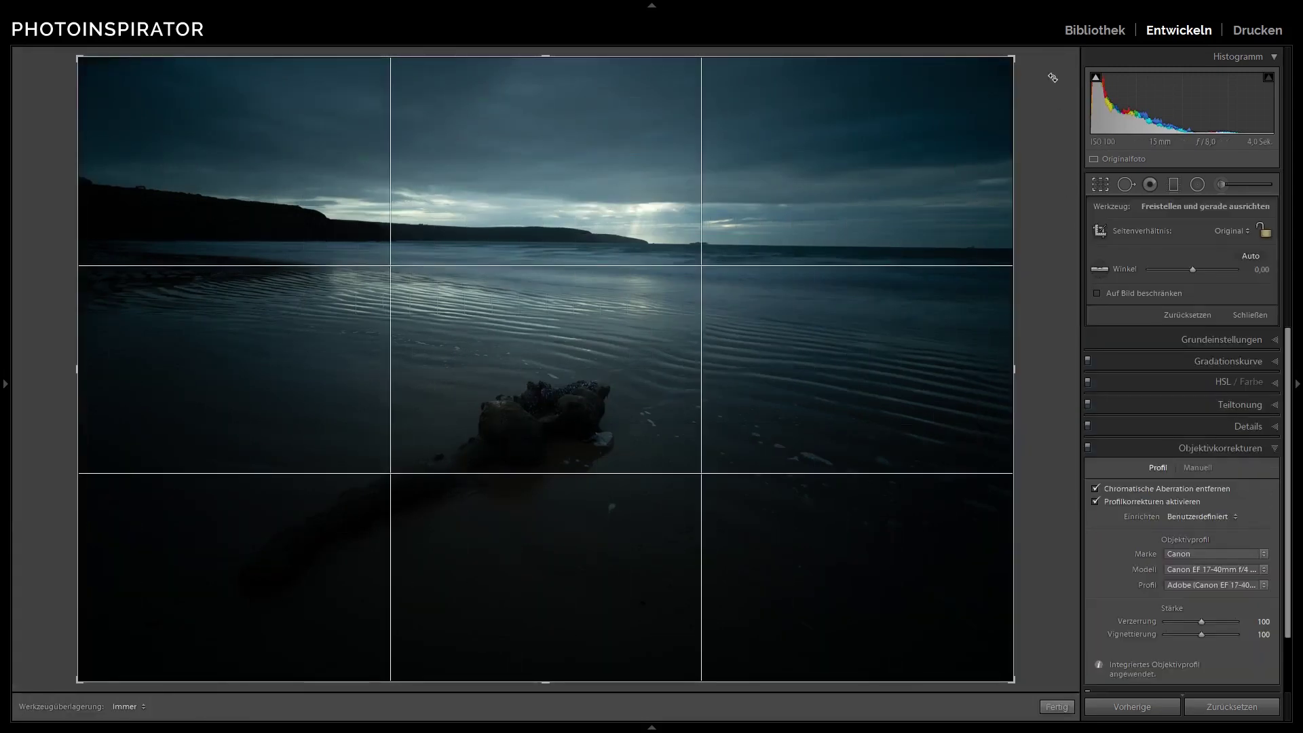
drag(1053, 77, 1036, 50)
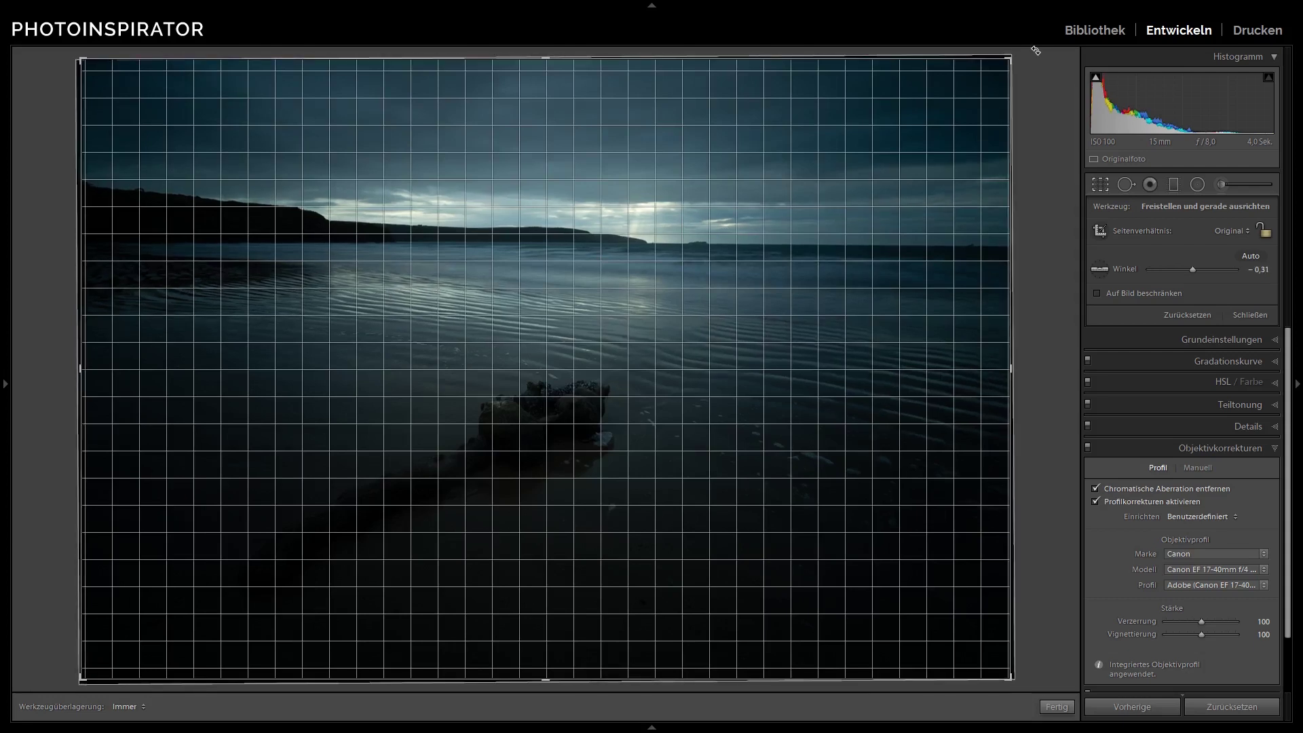
drag(1035, 49, 1034, 47)
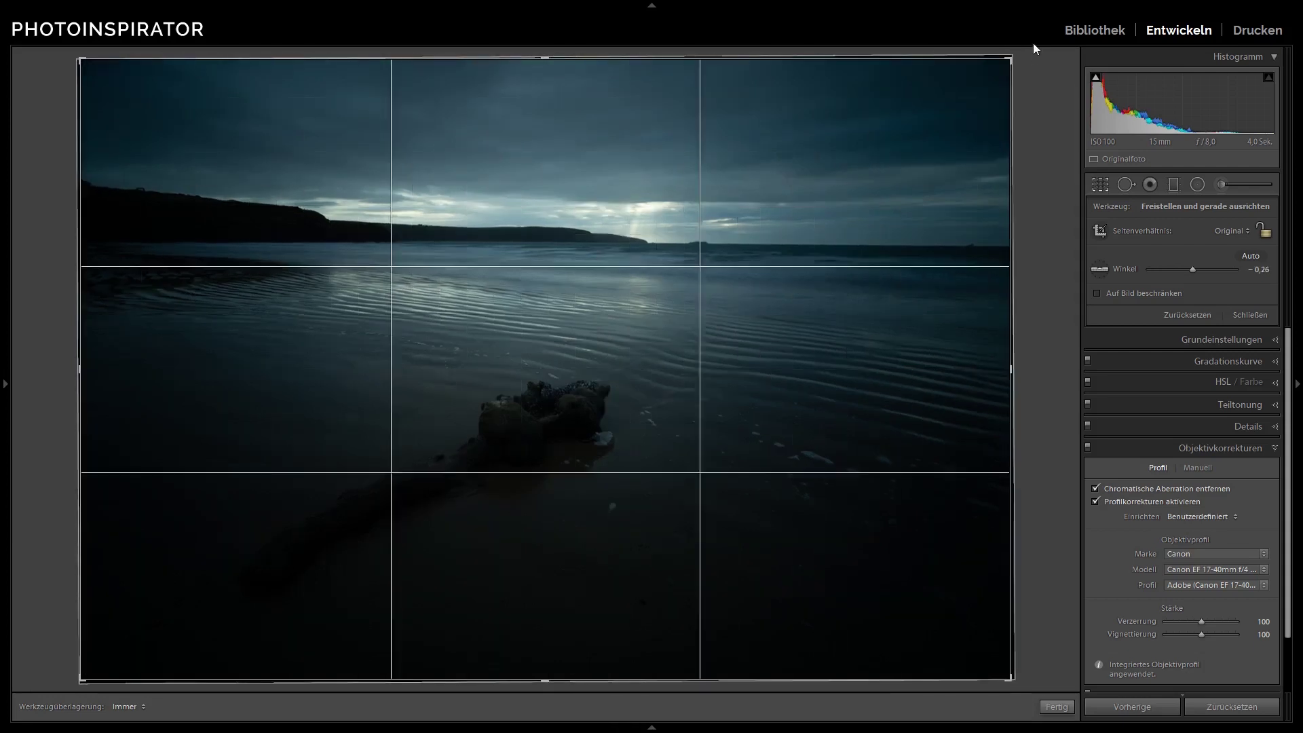
key(r)
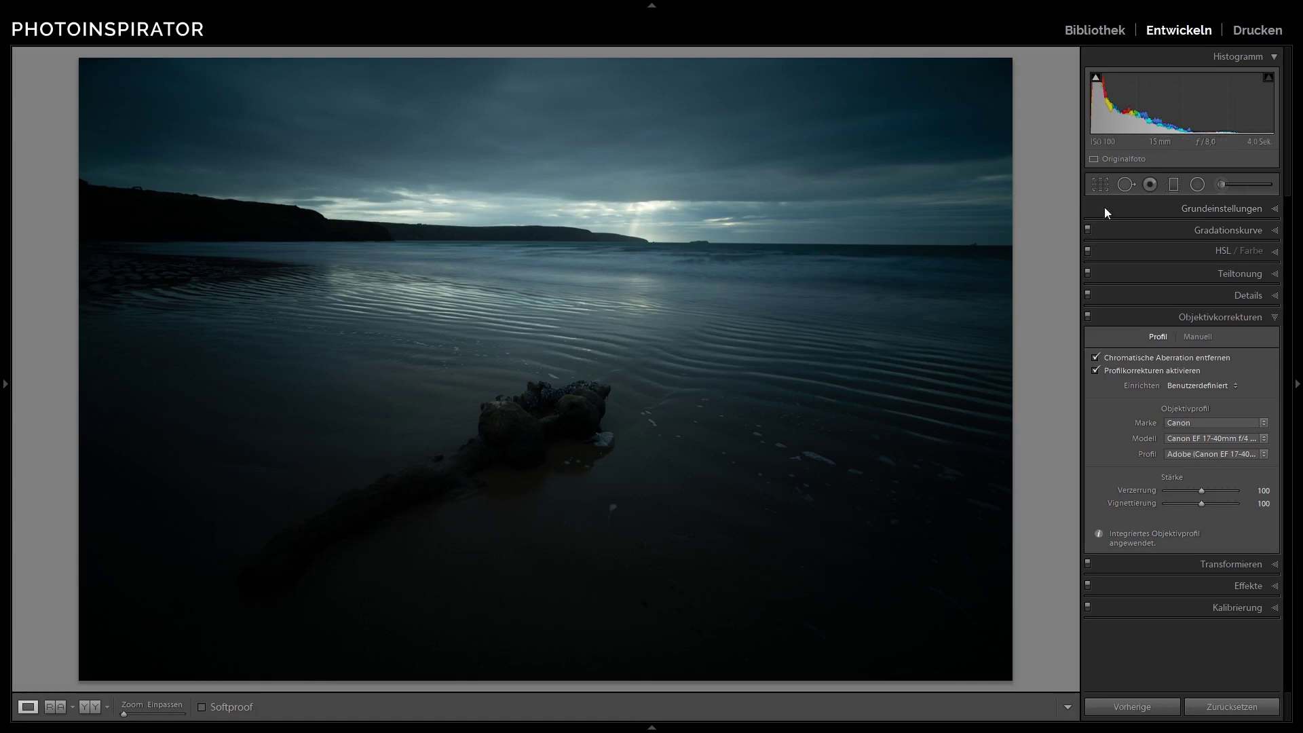
- In Basic settings, keep exposure at 0.00 and push Shadows to +100
click(1228, 211)
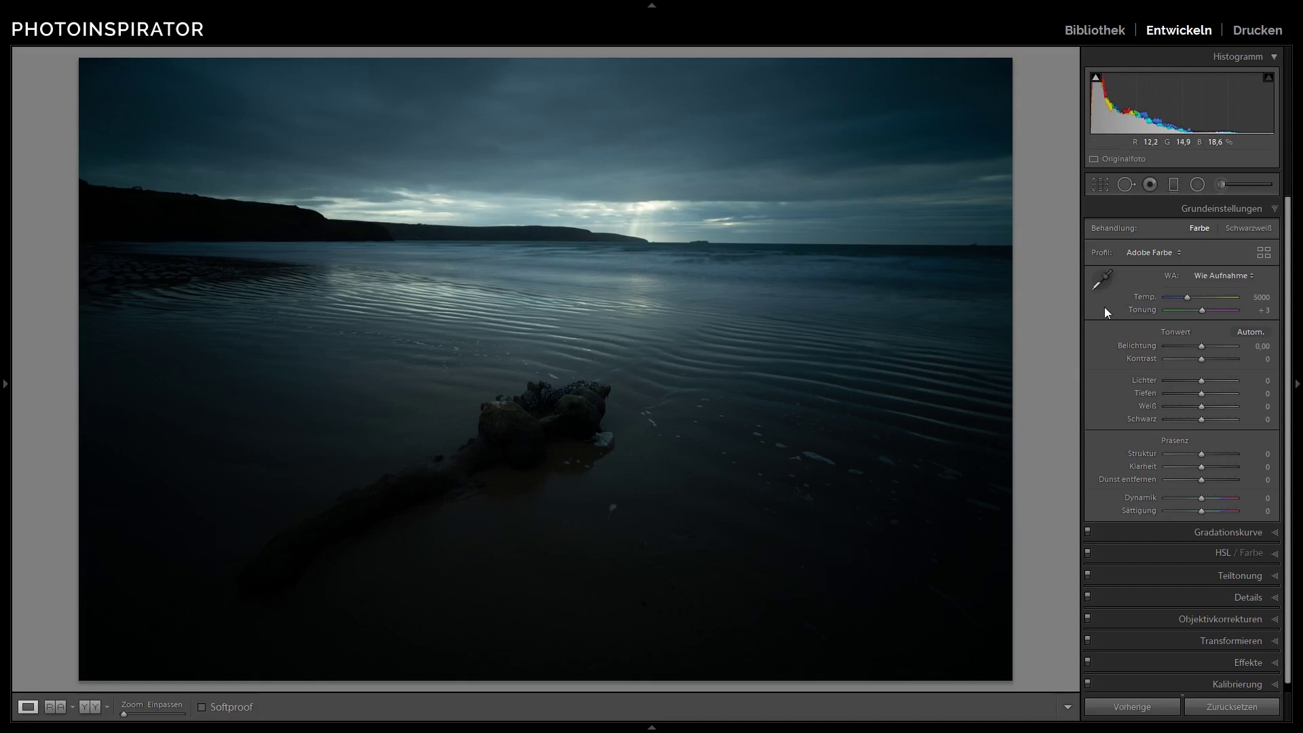
drag(1202, 344, 1207, 348)
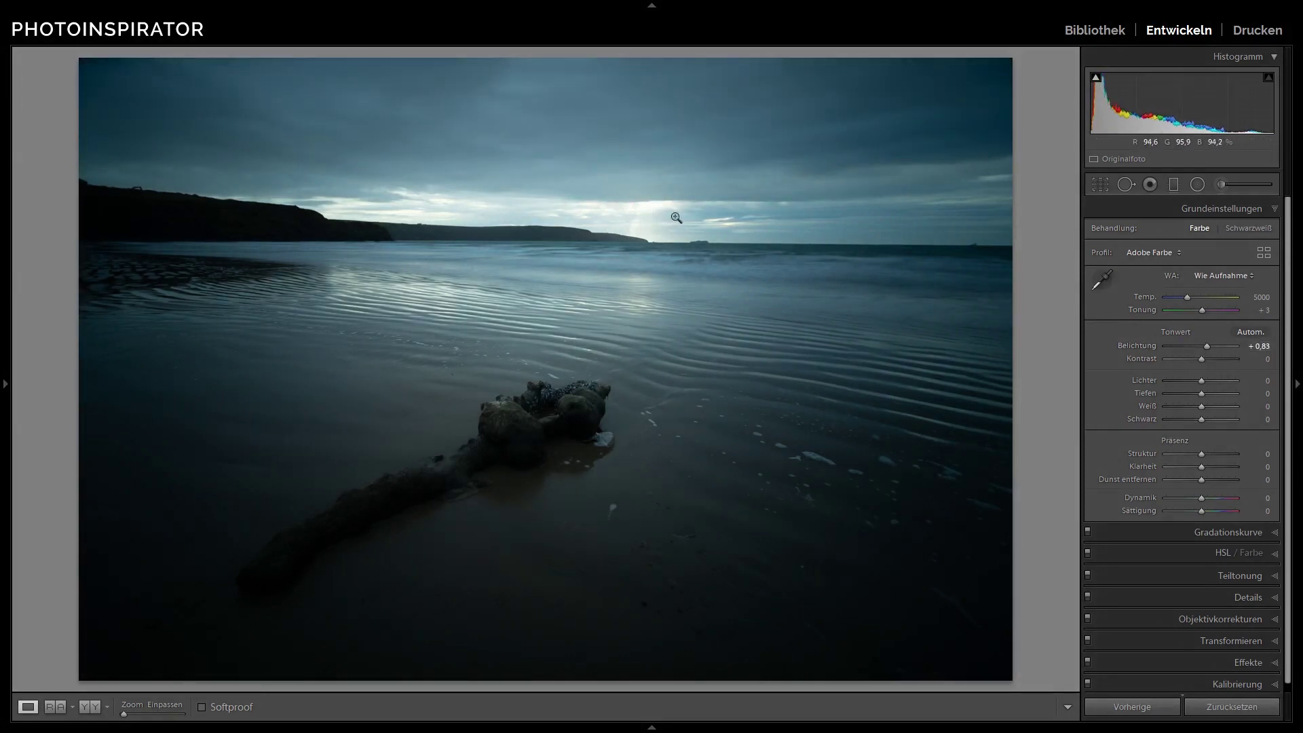
double_click(1207, 346)
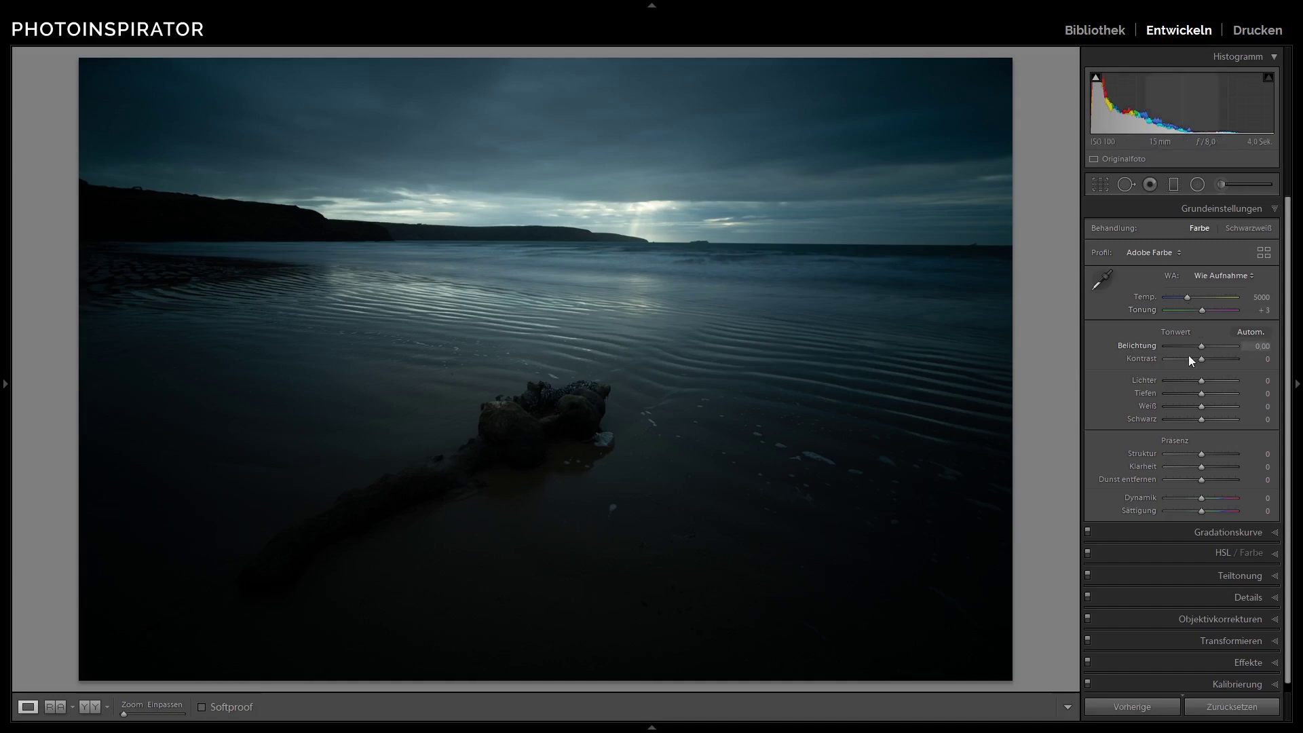
drag(1202, 392, 1215, 398)
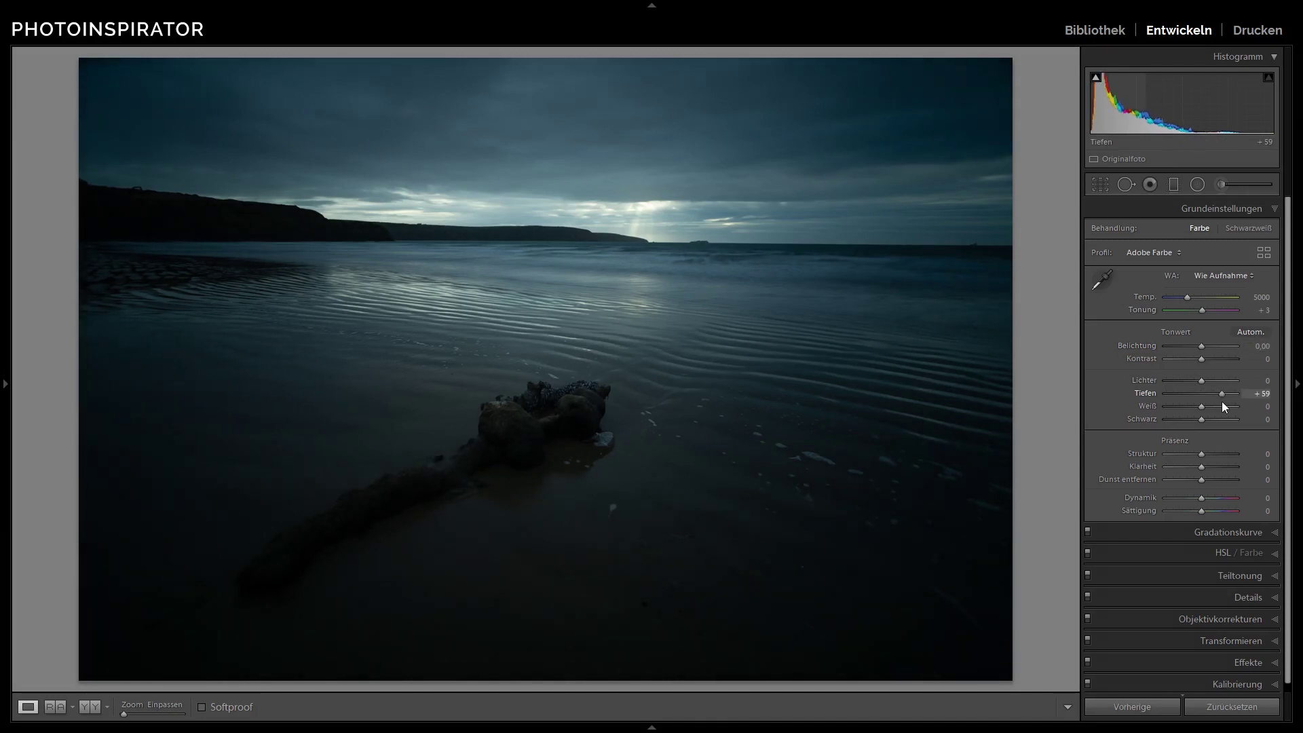
drag(1228, 403, 1257, 408)
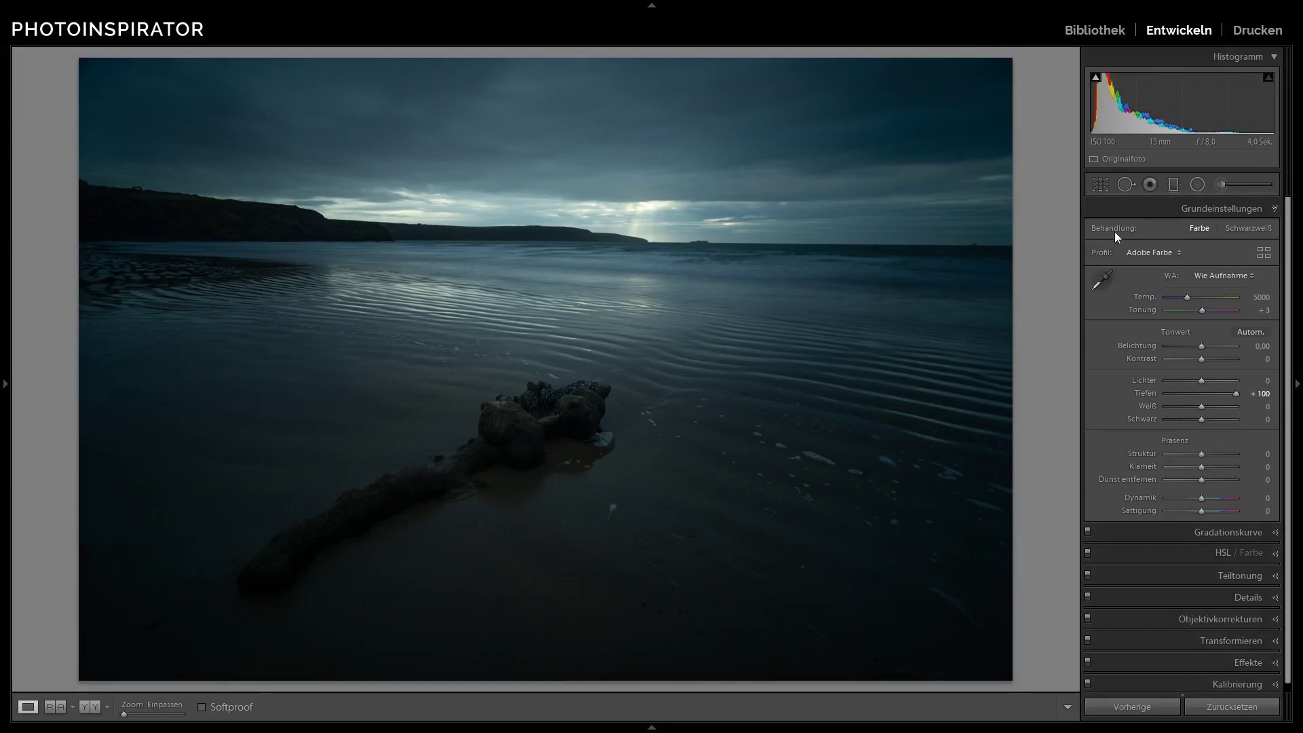
- Draw a tilted graduated filter across the horizon, widened into the sky, with exposure left at 0.00
click(1175, 188)
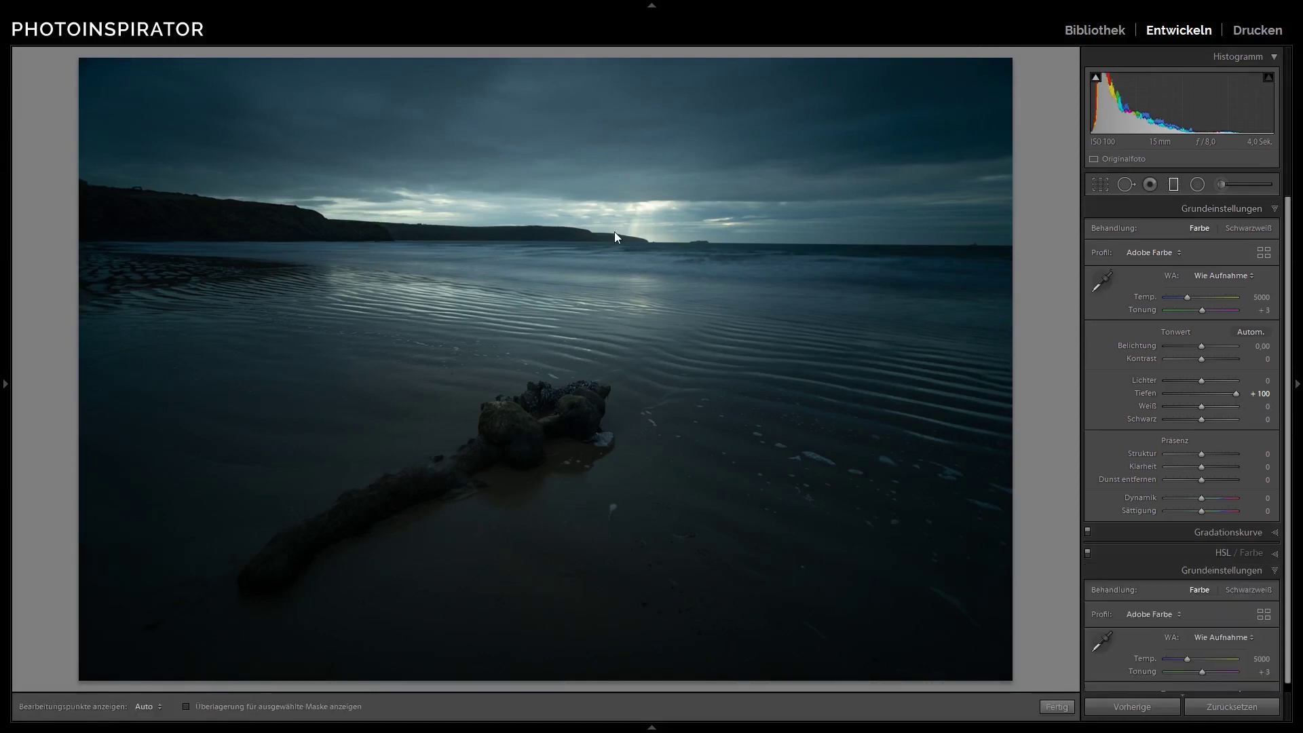
drag(602, 229, 600, 308)
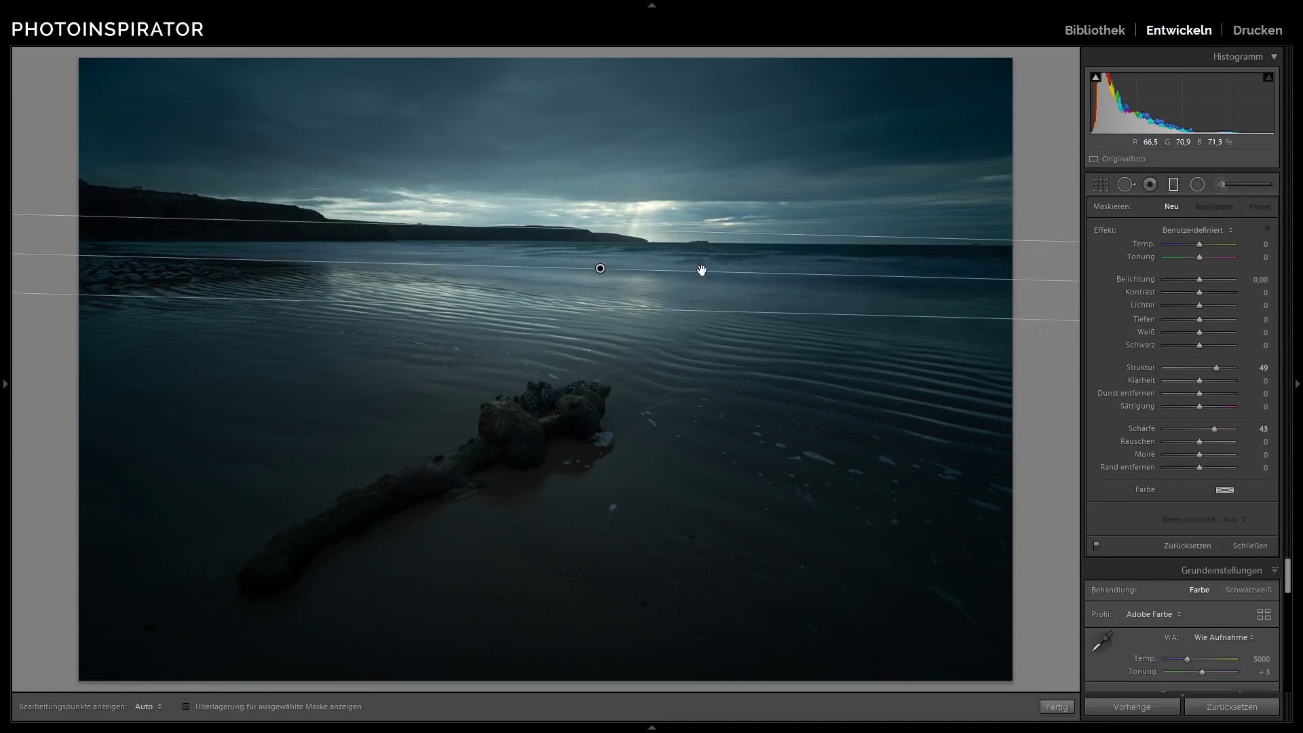
mouse_move(704, 269)
mouse_down()
mouse_move(705, 244)
mouse_move(710, 271)
mouse_move(878, 283)
mouse_move(952, 256)
mouse_up()
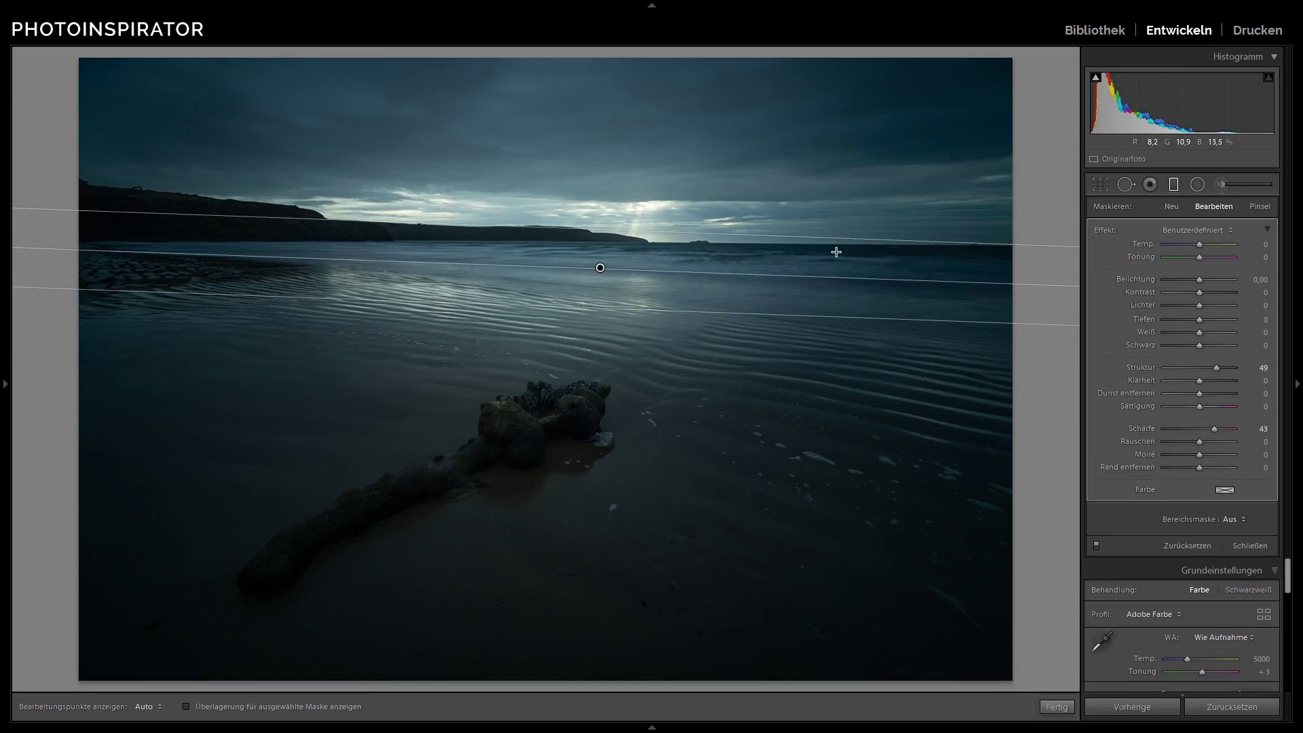
drag(838, 238, 835, 204)
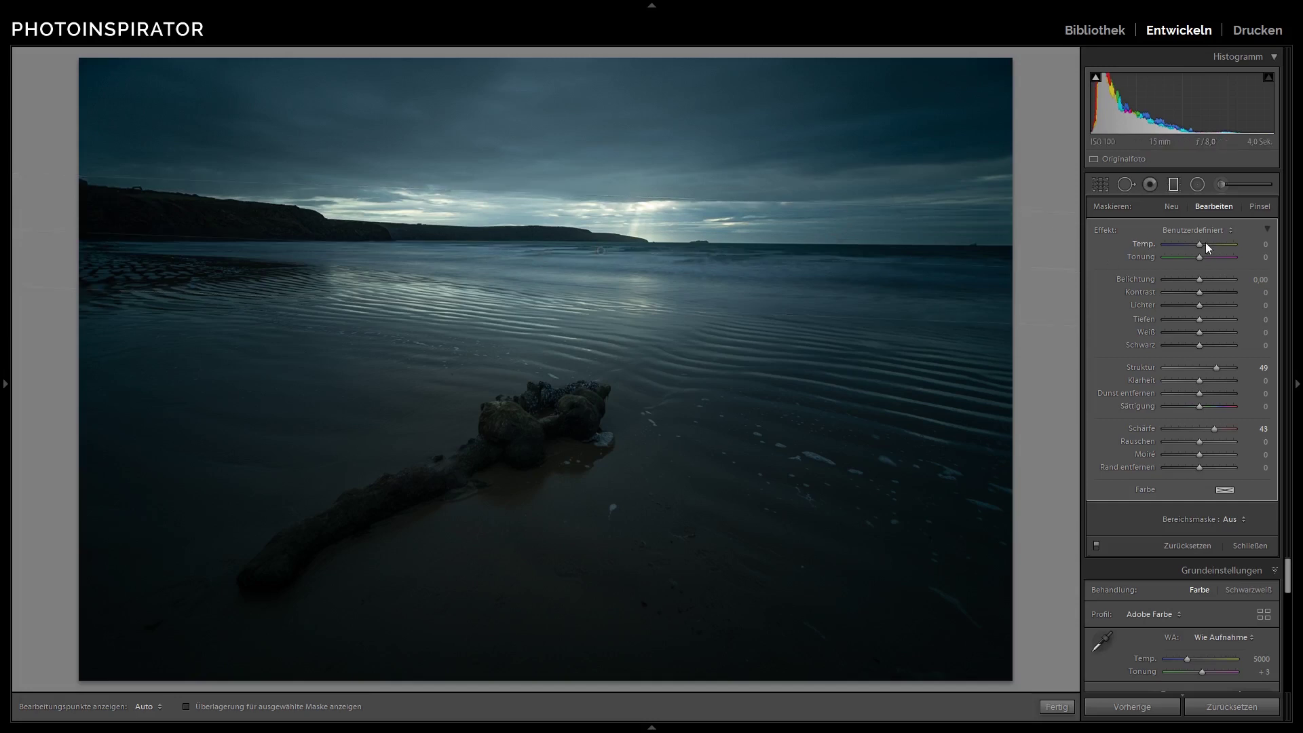
drag(1202, 279, 1209, 279)
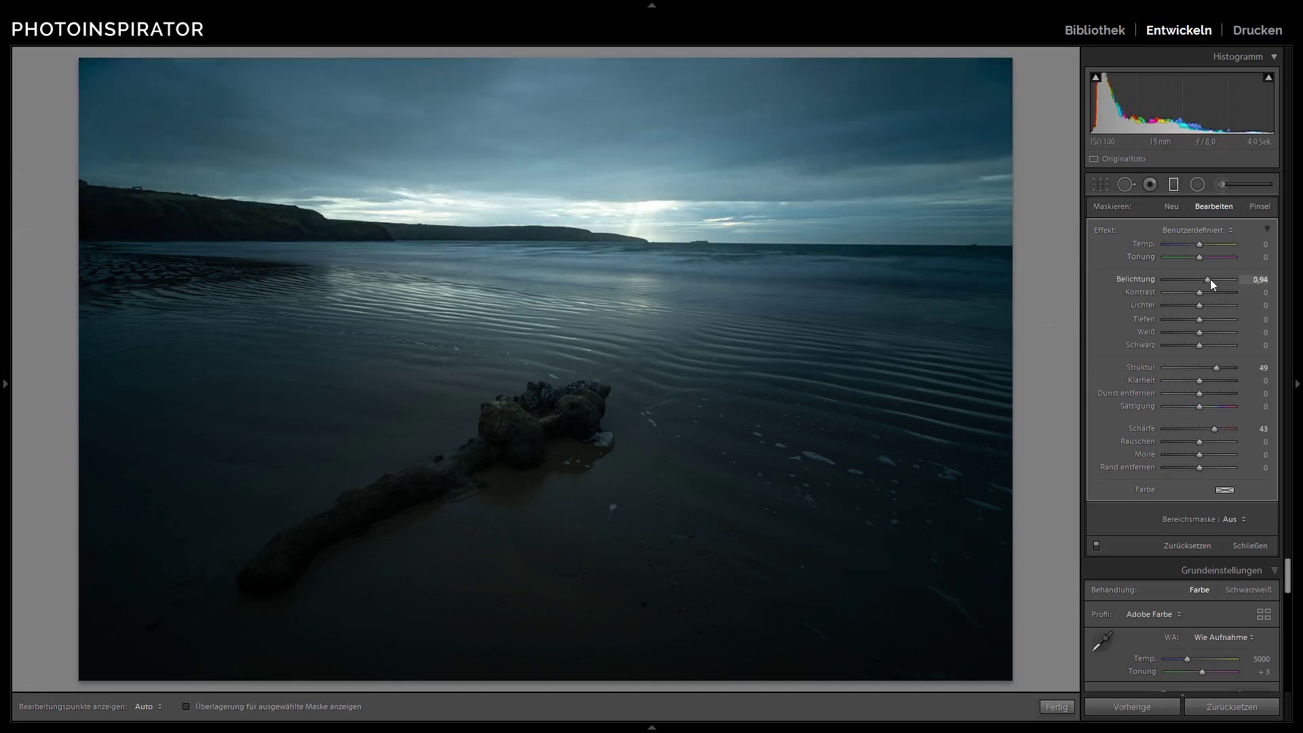
double_click(1208, 279)
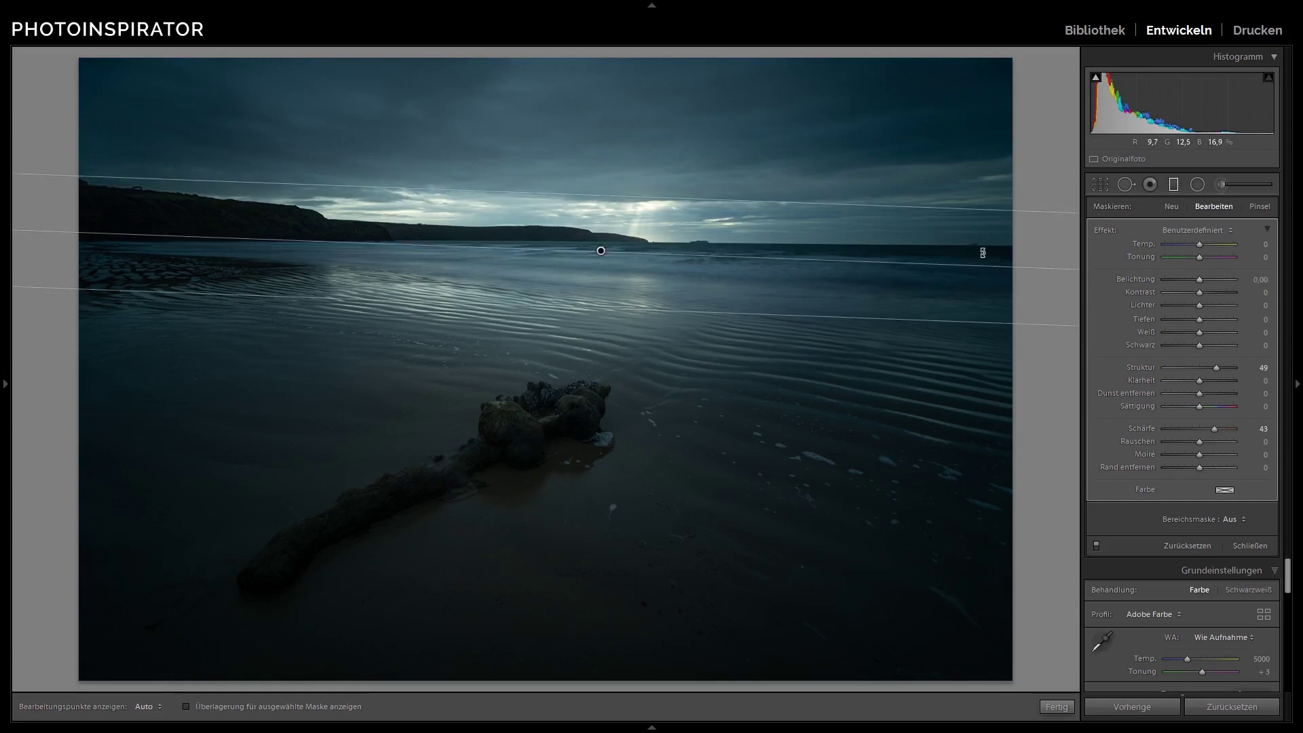
- Rotate the graduated filter around its centre and extend its upper edge above the horizon
mouse_move(982, 250)
mouse_down()
mouse_move(383, 127)
mouse_move(326, 250)
mouse_move(316, 237)
mouse_move(377, 231)
mouse_up()
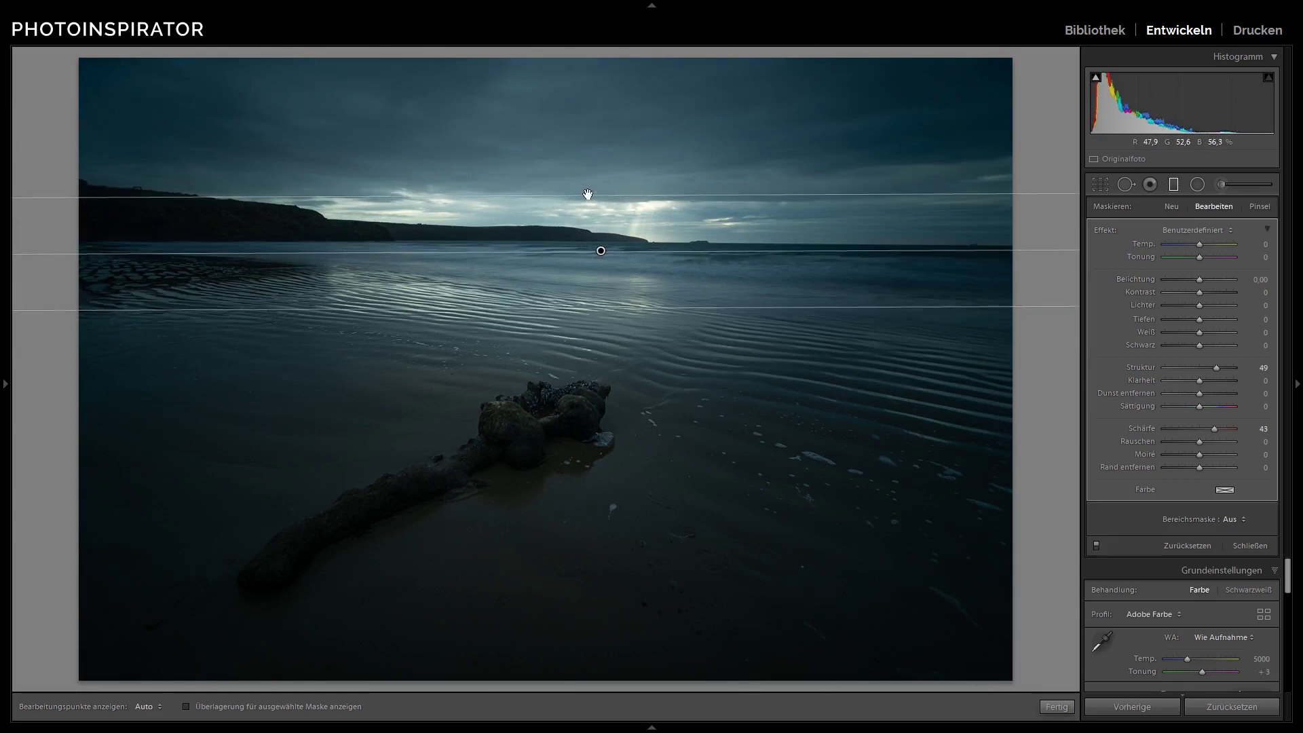
drag(642, 199, 641, 176)
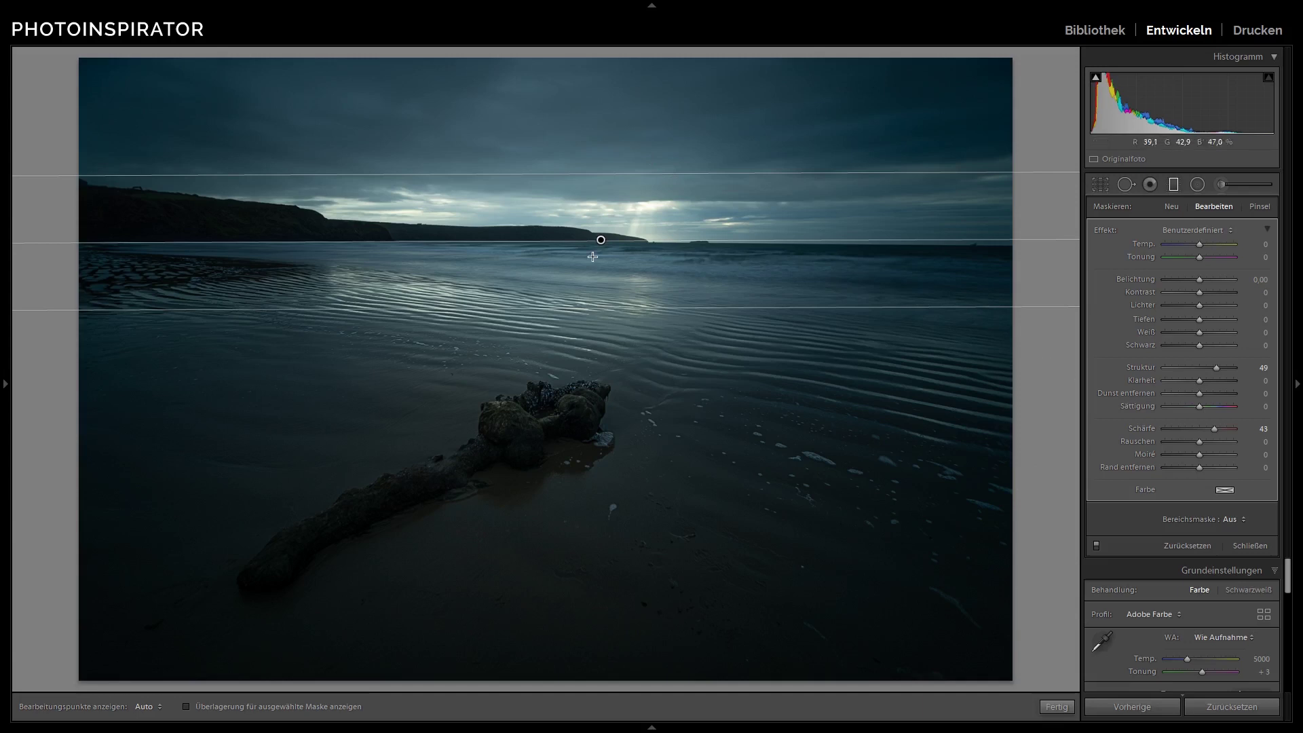
- Zero the filter's texture and sharpness, brighten its exposure, raise whites to 51, and finish the mask
double_click(1215, 368)
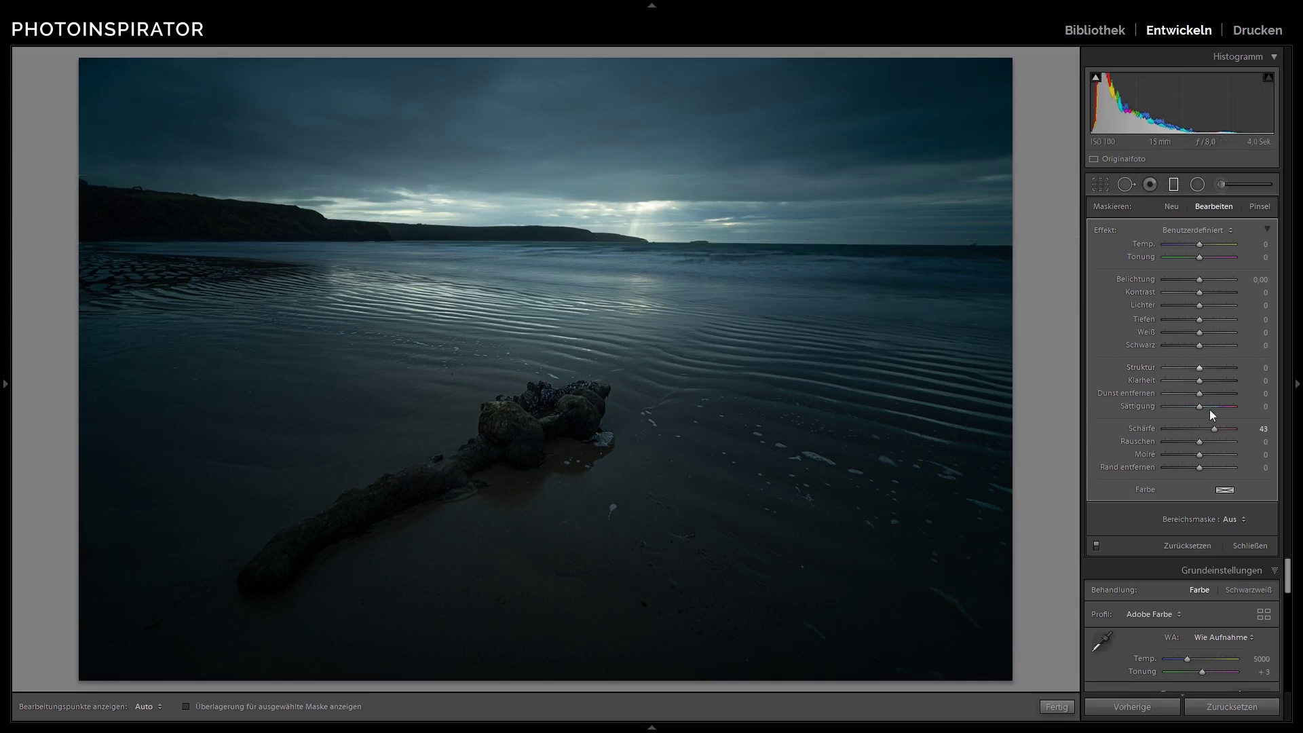
double_click(1214, 430)
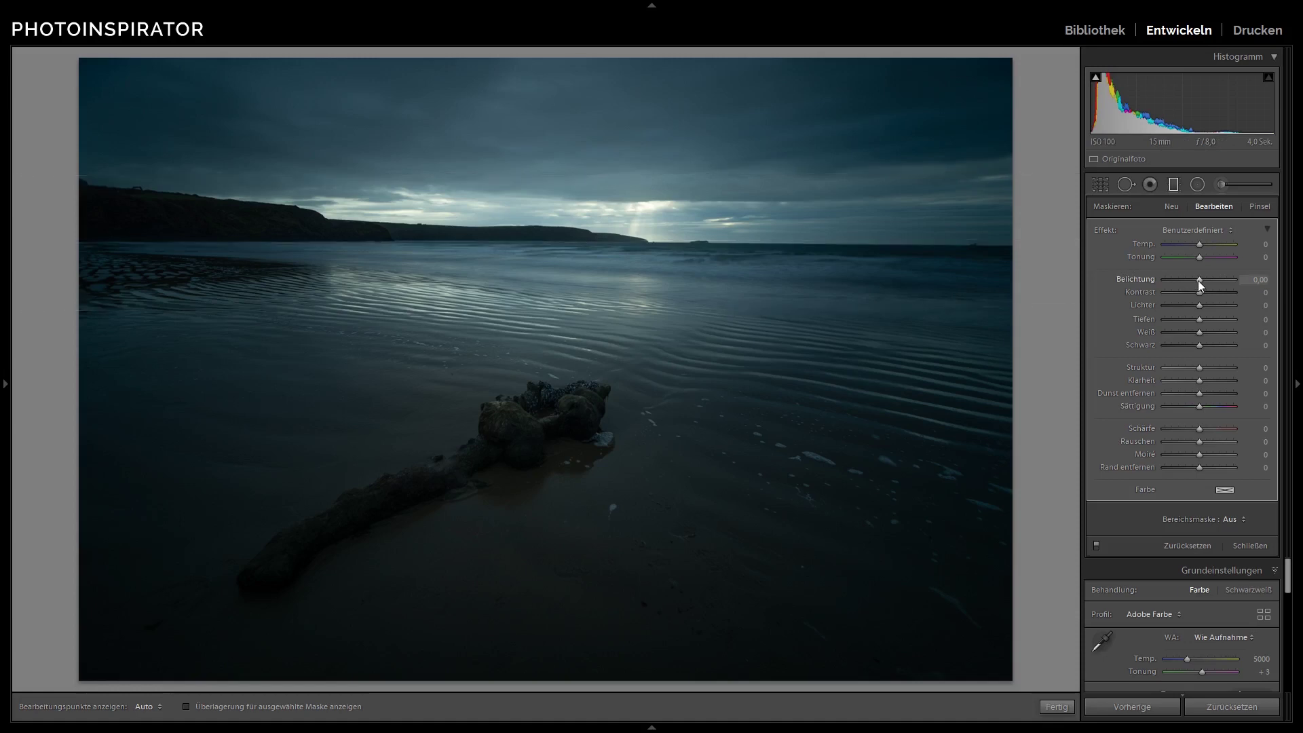
drag(1199, 279, 1203, 281)
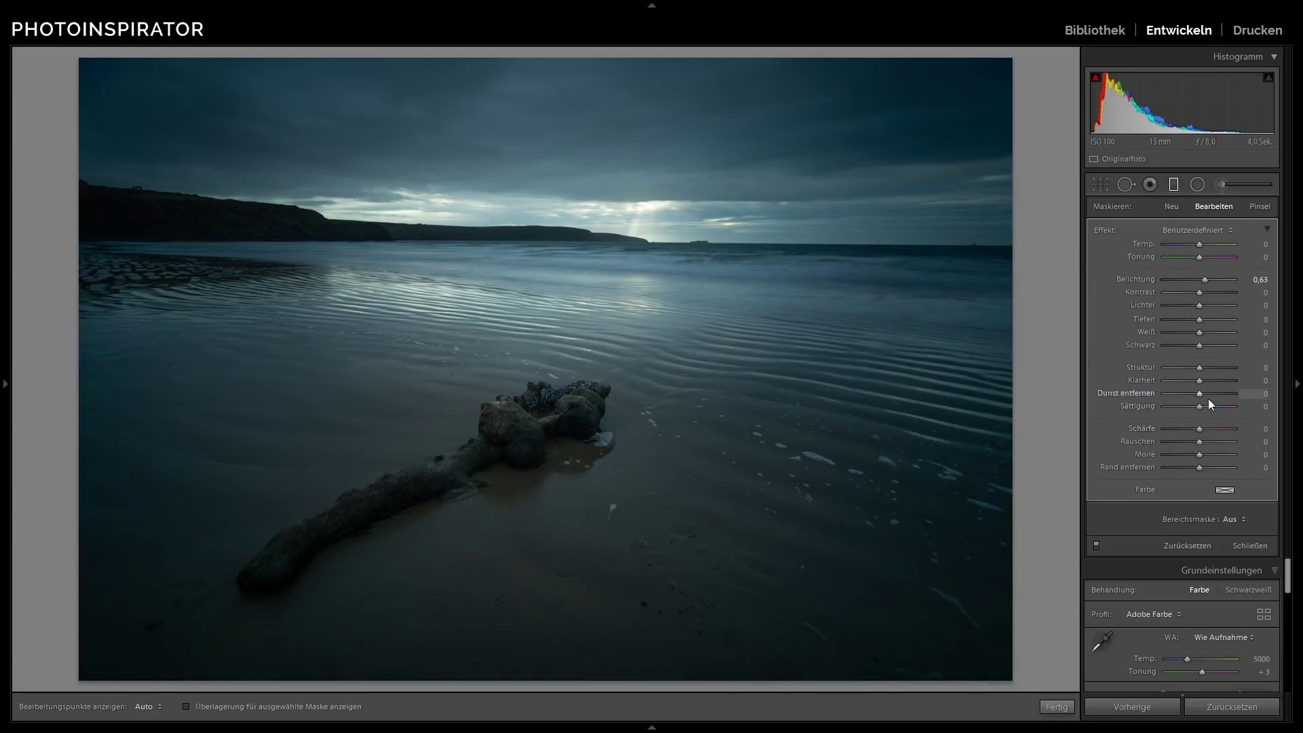
drag(1200, 333, 1206, 333)
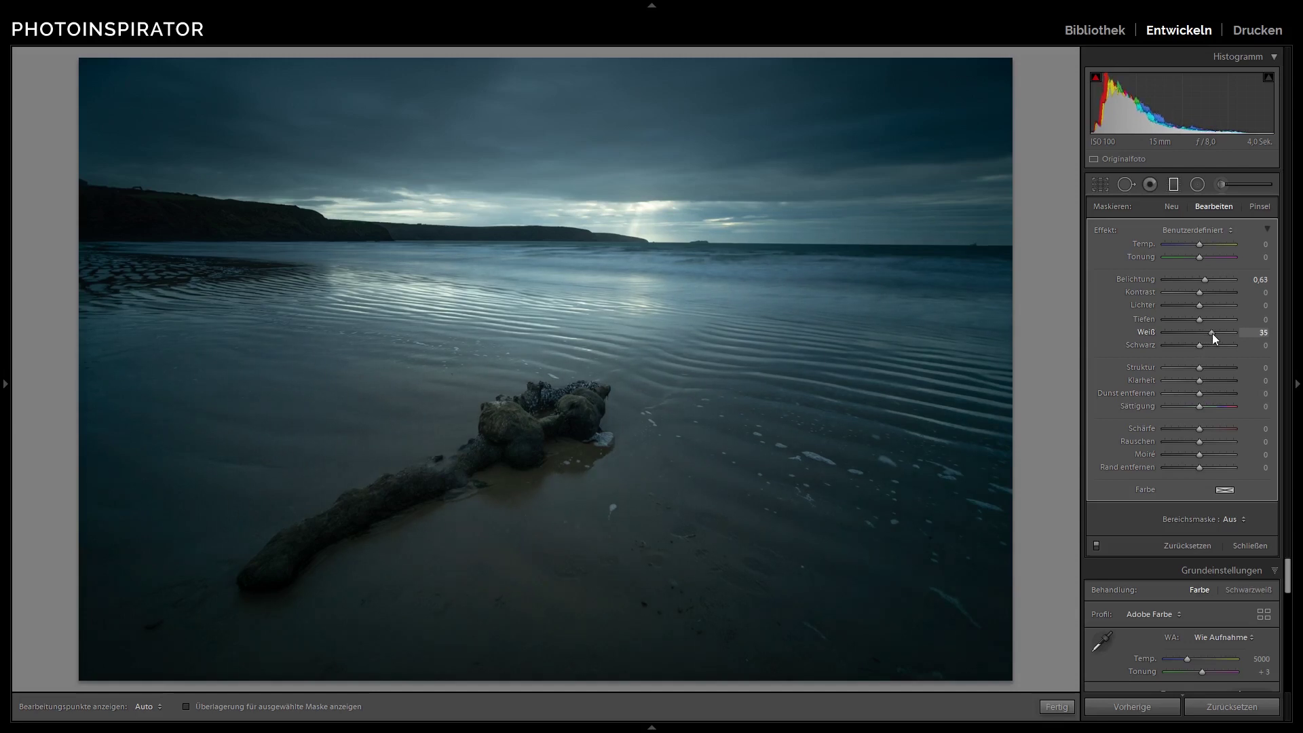
drag(1212, 334, 1217, 336)
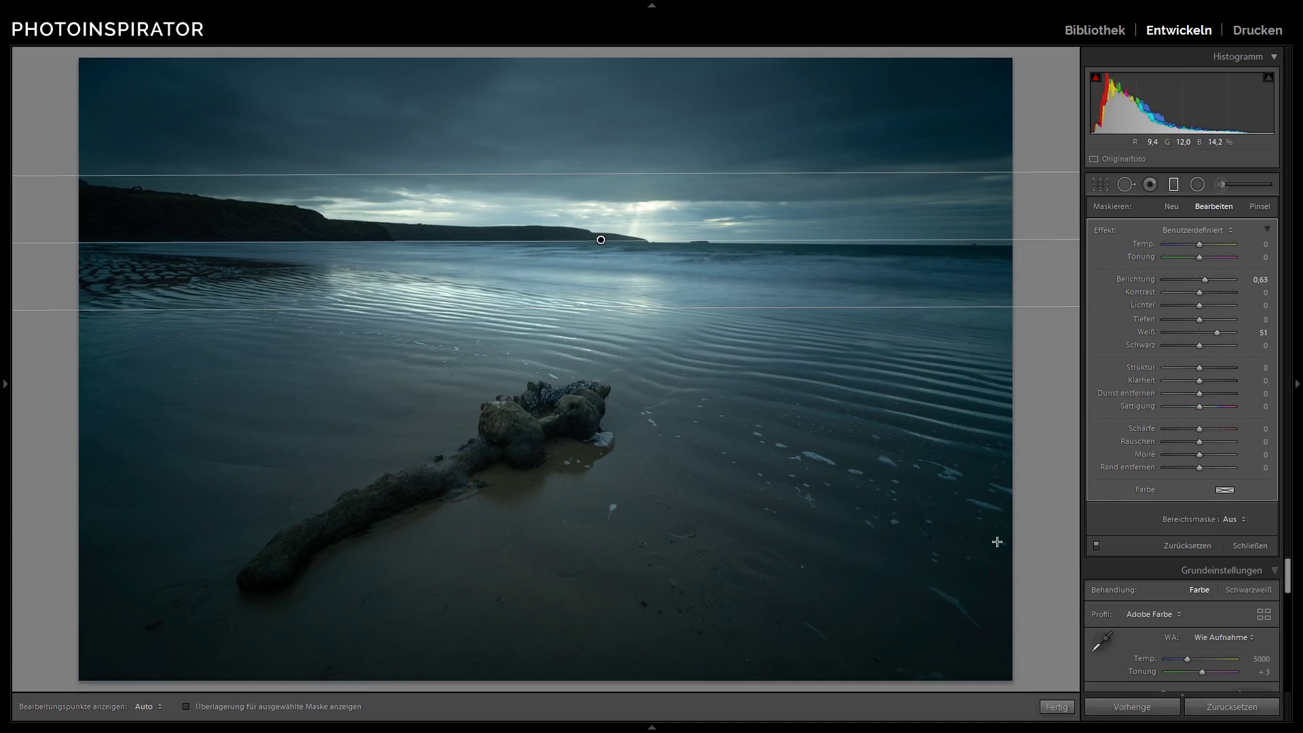
click(1048, 707)
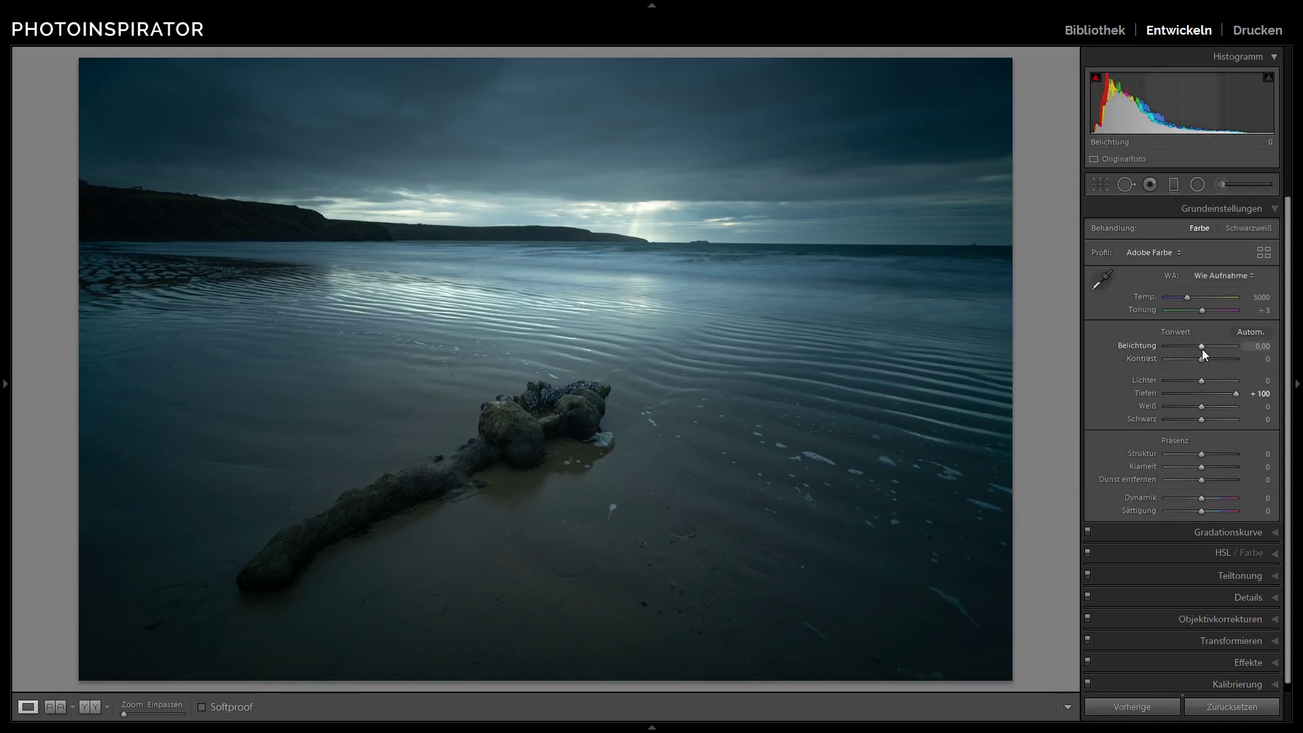
- Set global exposure to +0.44, highlights to −100 and whites to +22
drag(1203, 348, 1204, 349)
key(Up)
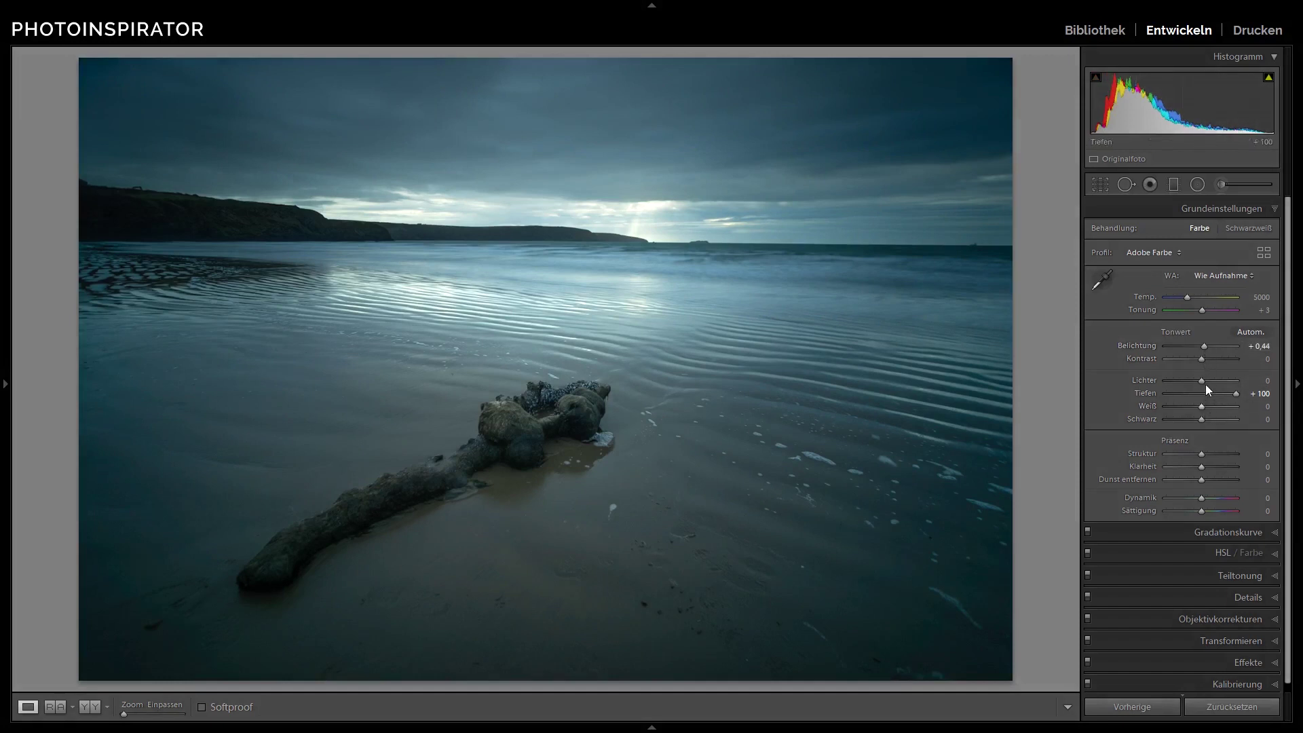
drag(1195, 384, 1163, 384)
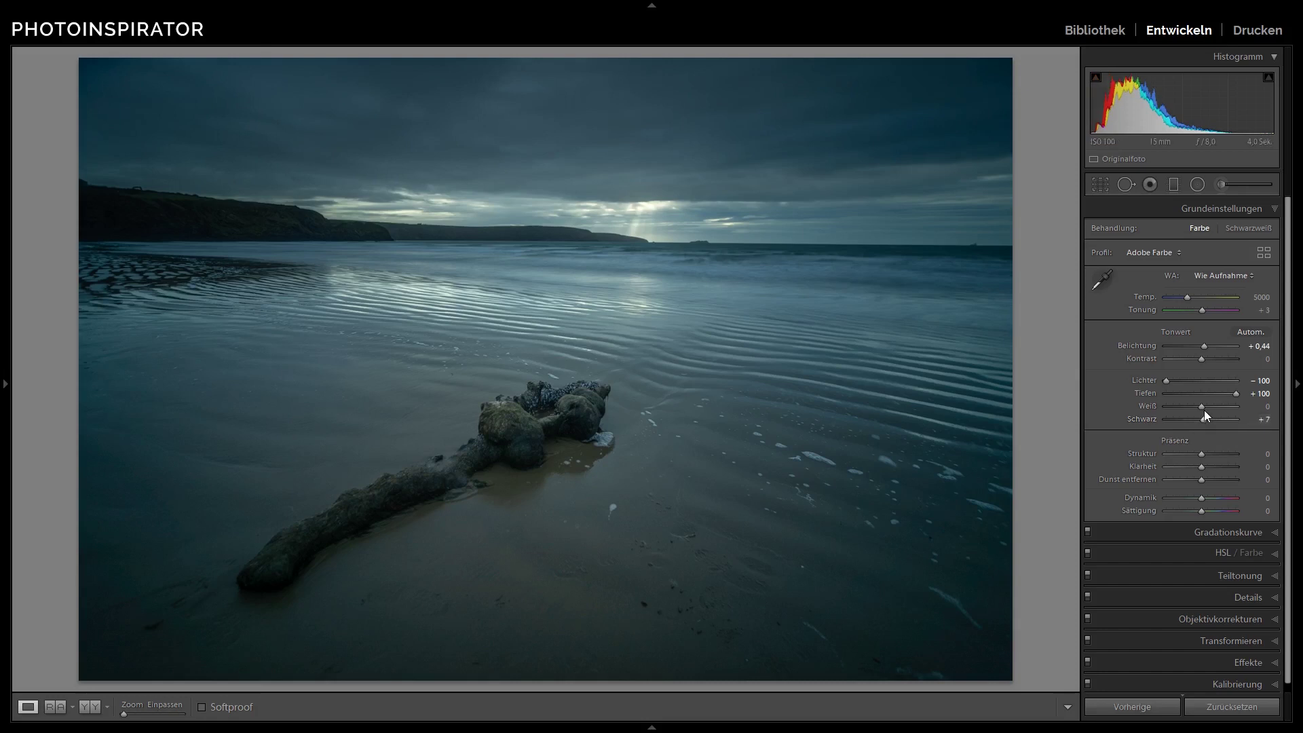
drag(1204, 409, 1209, 412)
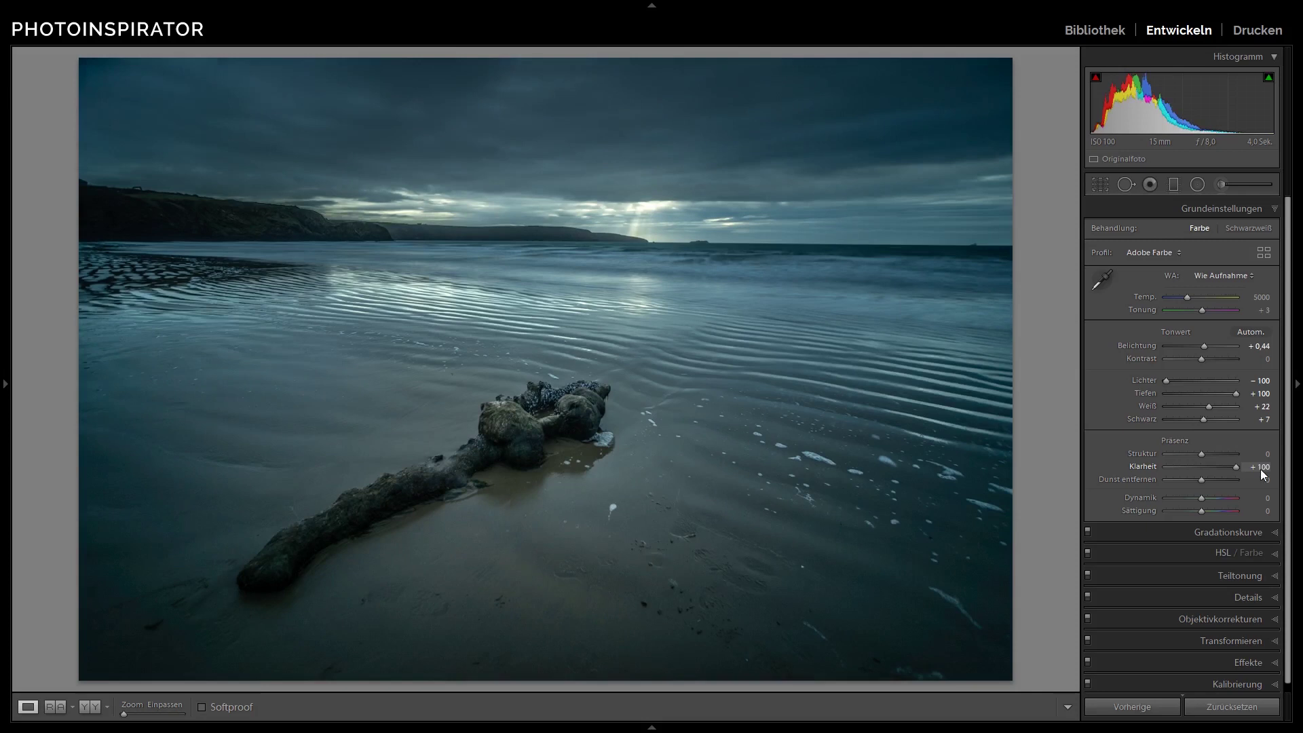
- Set texture to +22 and clarity to −26
double_click(1236, 467)
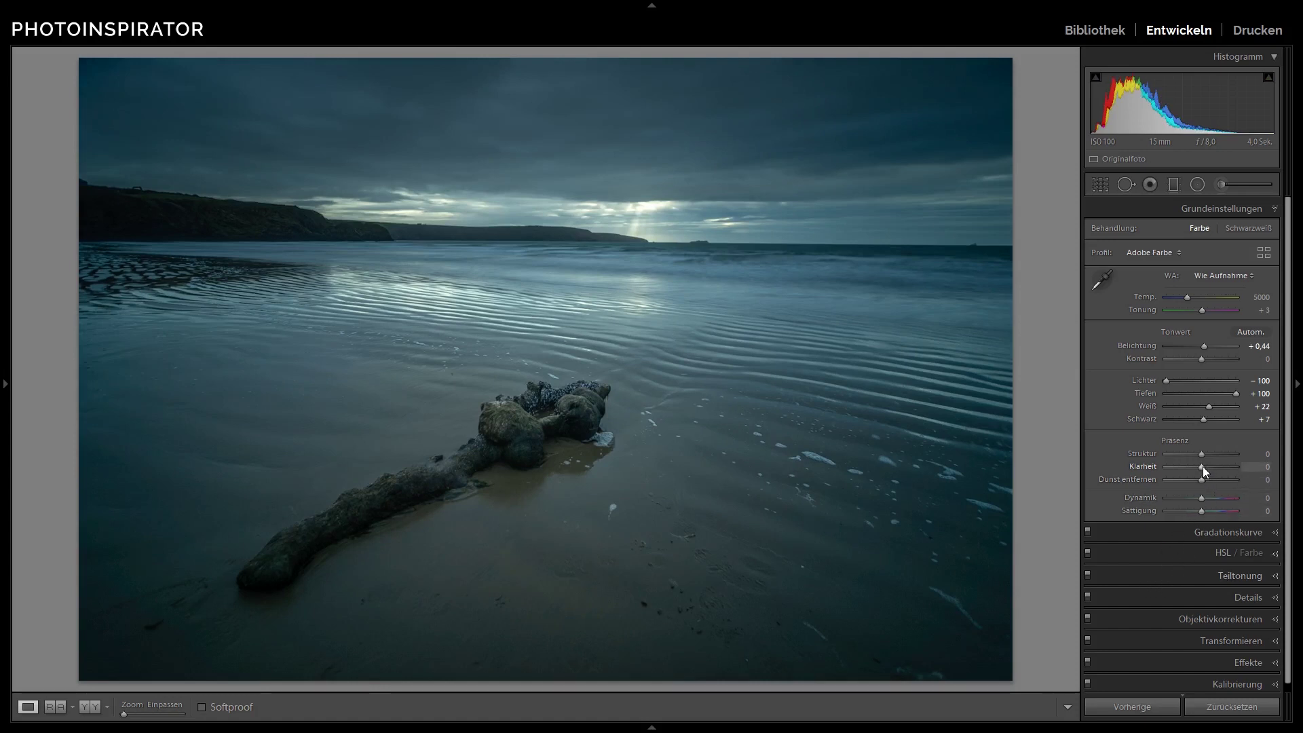
drag(1197, 467, 1190, 467)
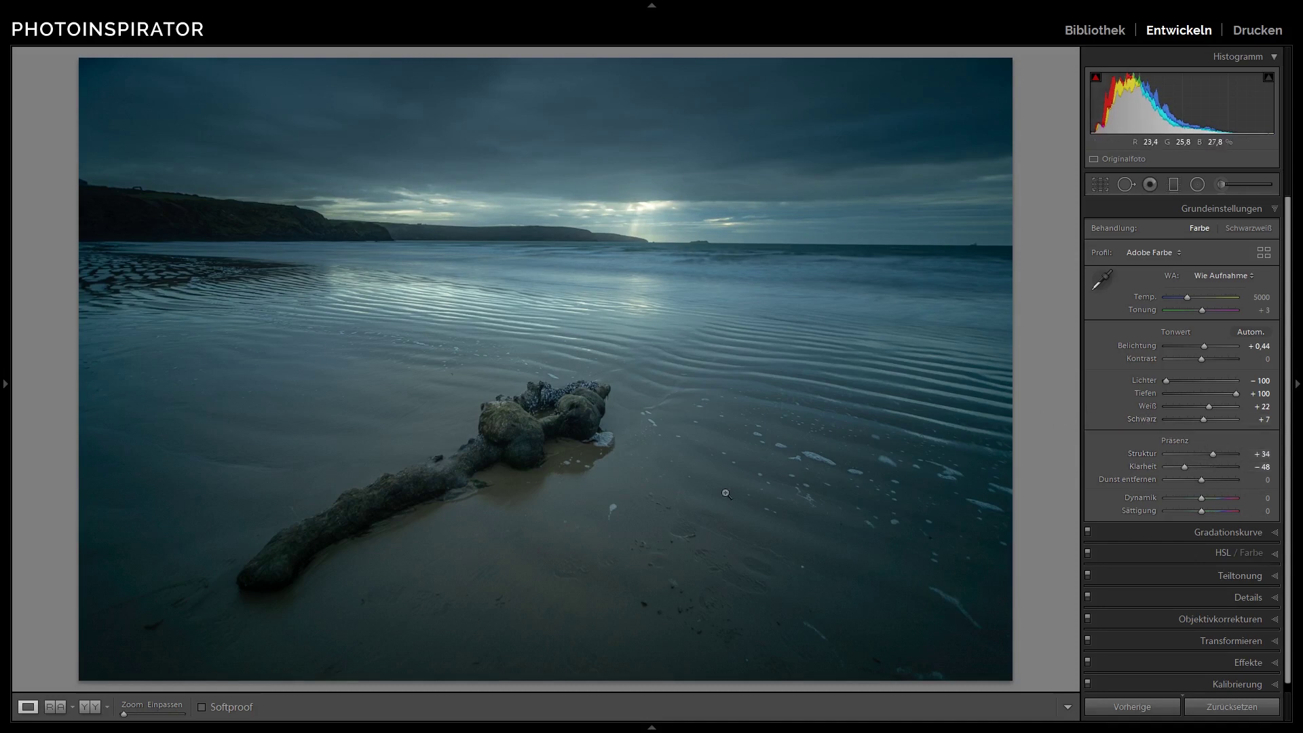
click(1208, 453)
drag(1185, 465, 1193, 467)
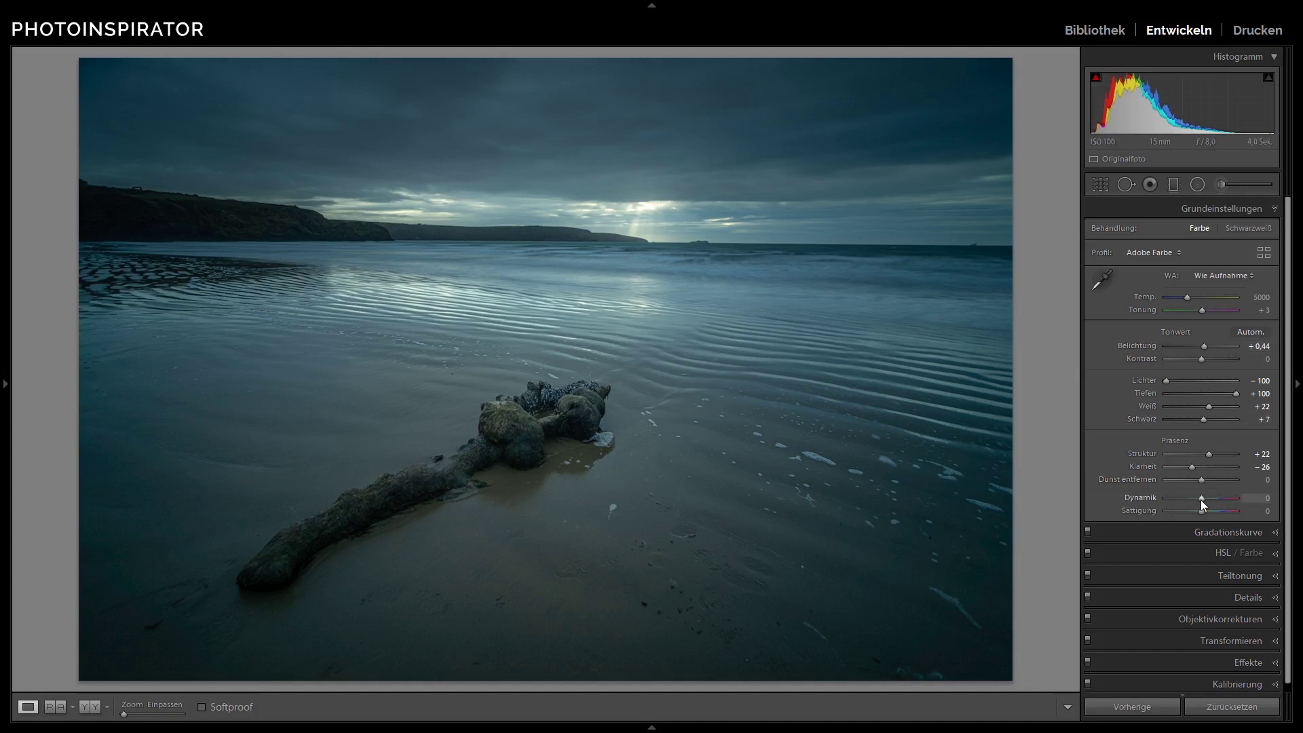
- Boost vibrance to +40 and lower saturation to −11
drag(1200, 499, 1212, 498)
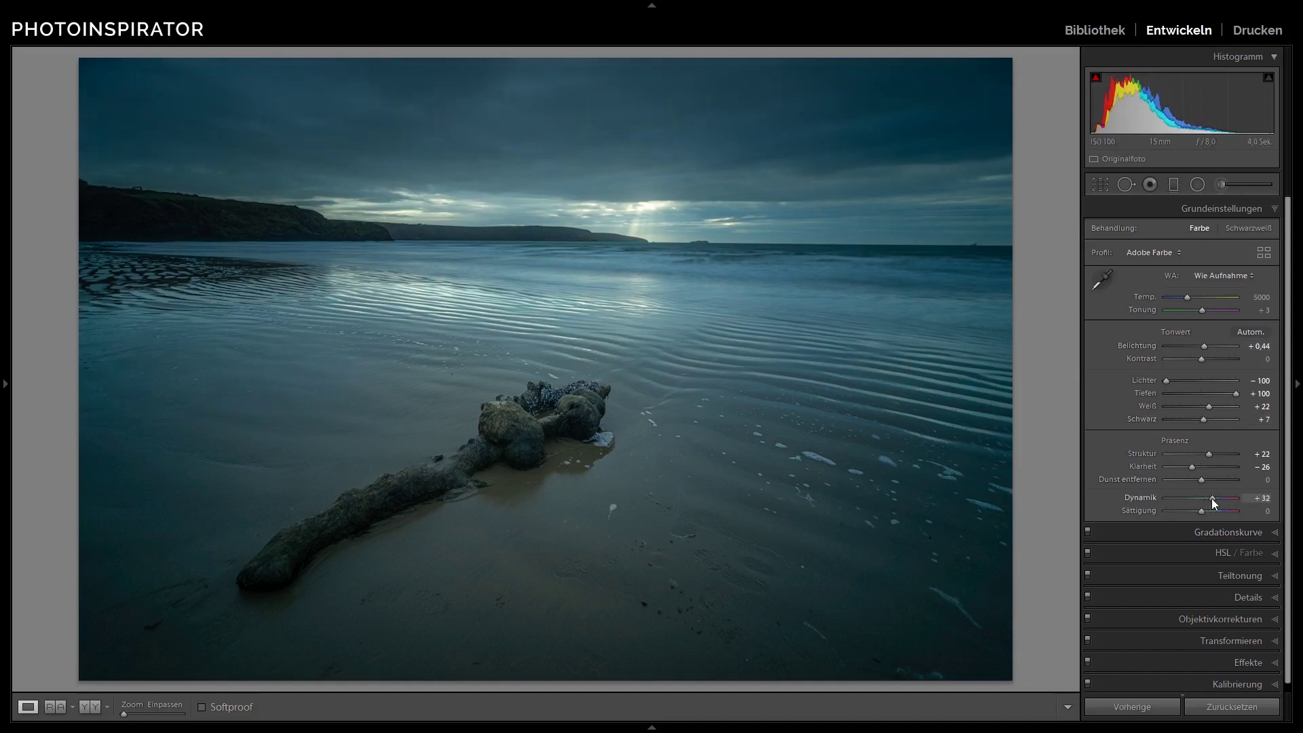
drag(1212, 498, 1215, 498)
drag(1201, 511, 1199, 512)
drag(1212, 498, 1215, 499)
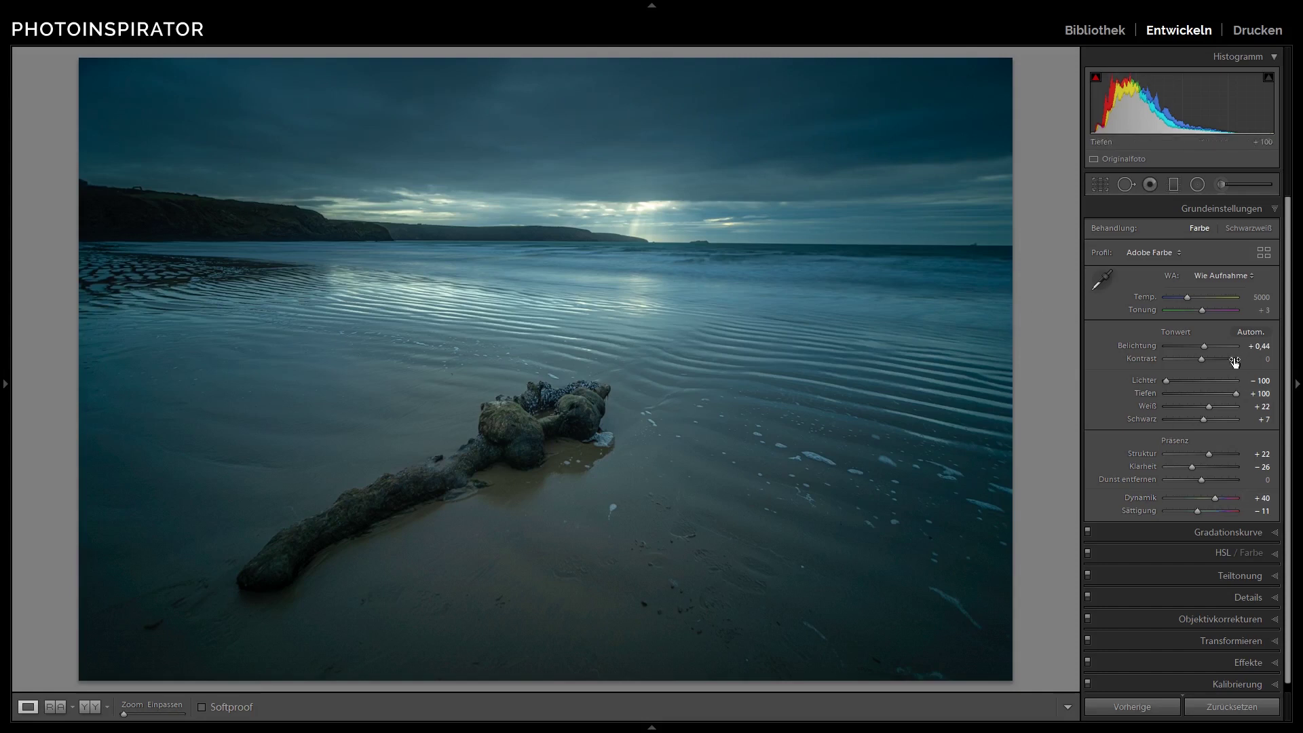
- Sample white balance from the sand, set temperature 6272 and tint +33, leaving contrast at 0
click(1102, 277)
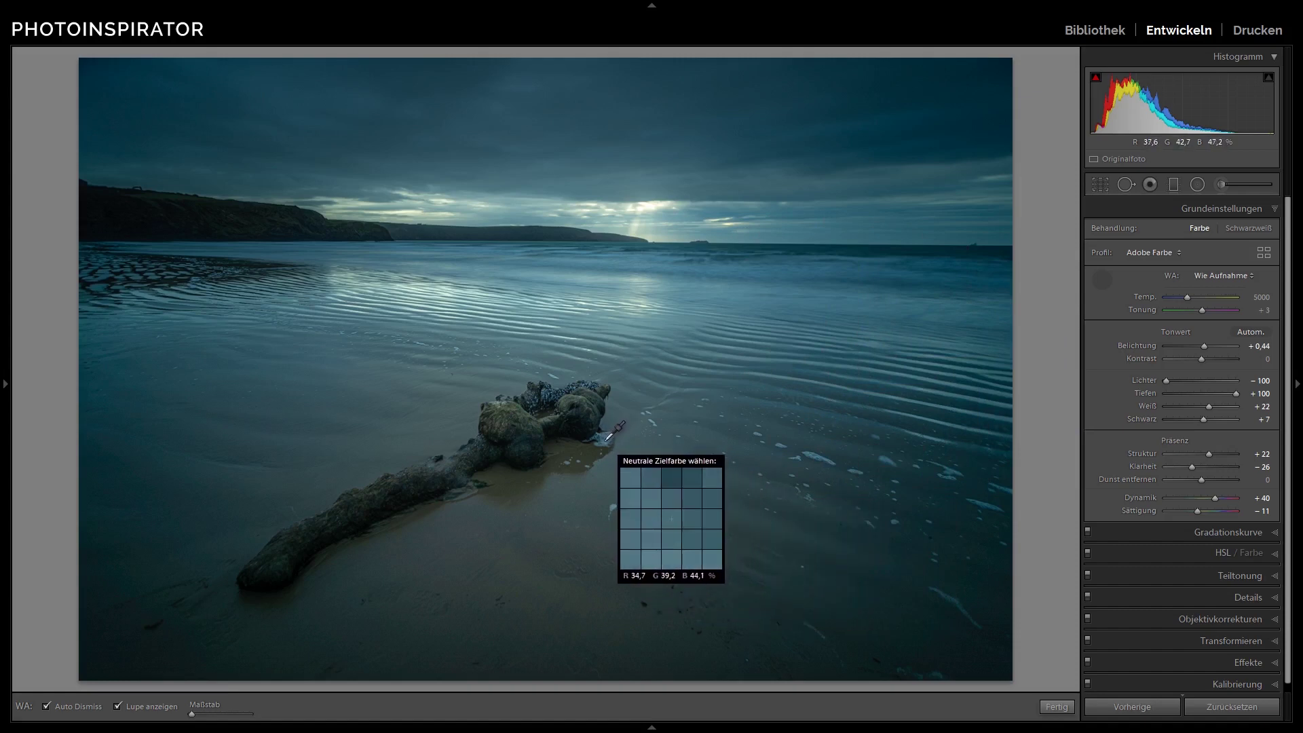
click(607, 440)
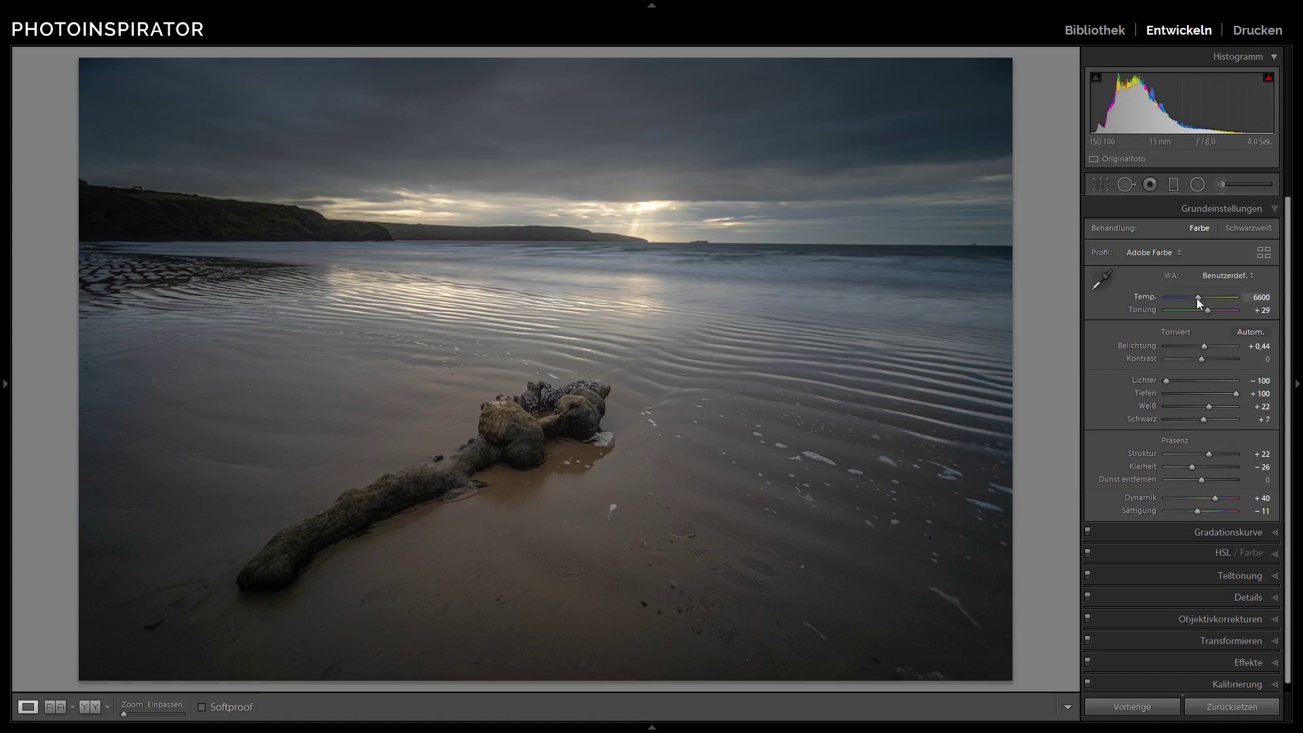
drag(1196, 298, 1208, 310)
drag(1202, 358, 1210, 358)
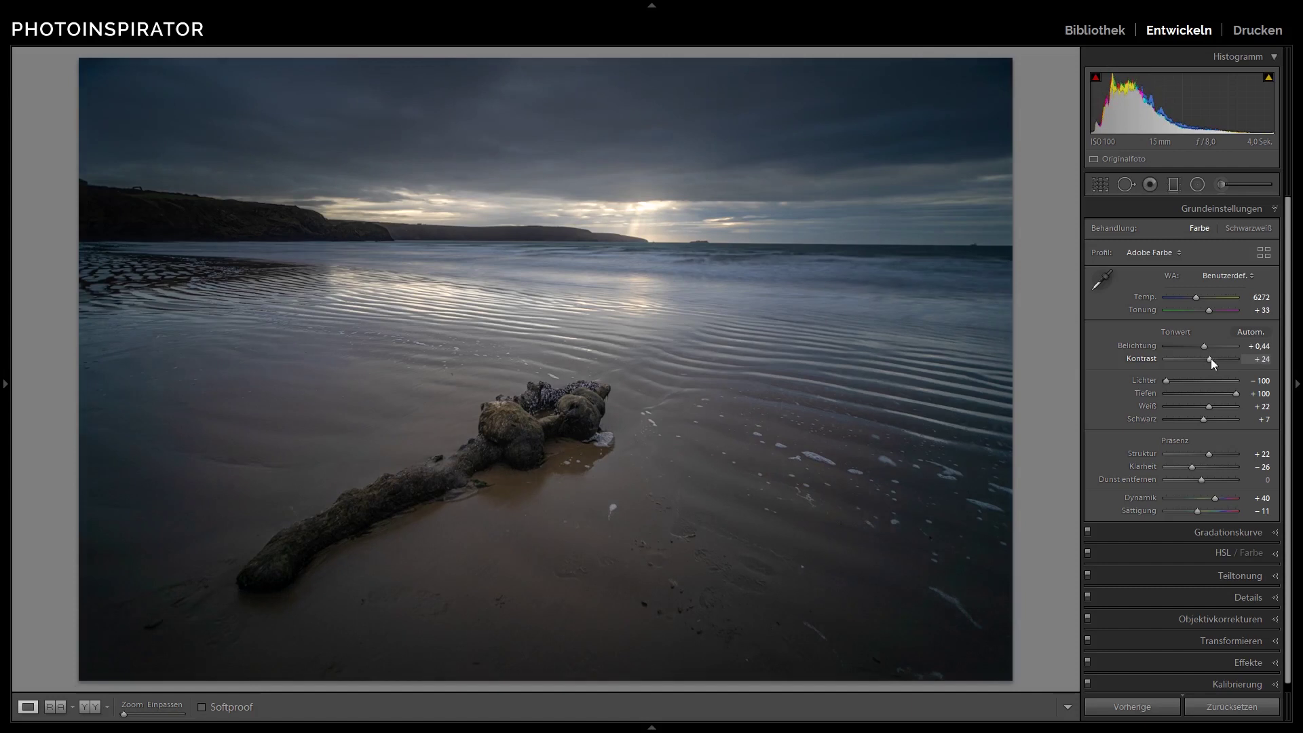
double_click(1211, 359)
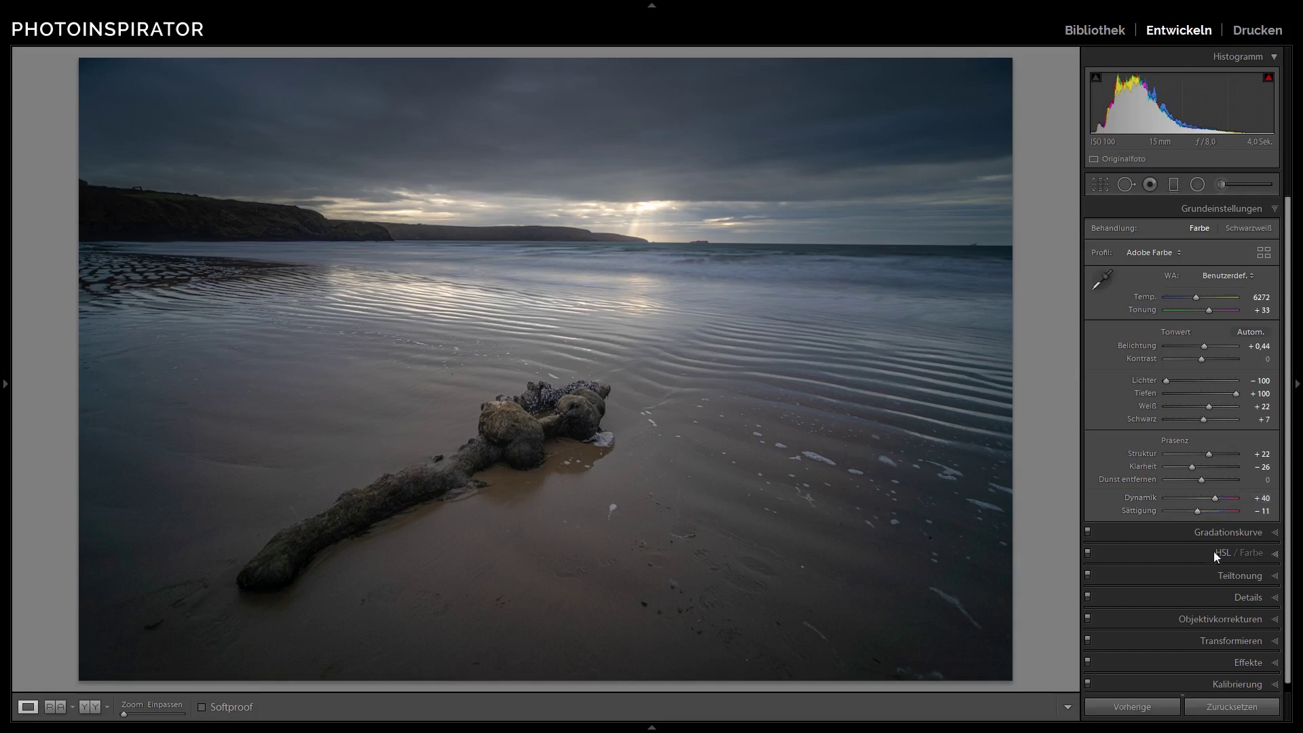
- Raise the lens profile vignetting correction to 175 in Lens Corrections
click(1249, 615)
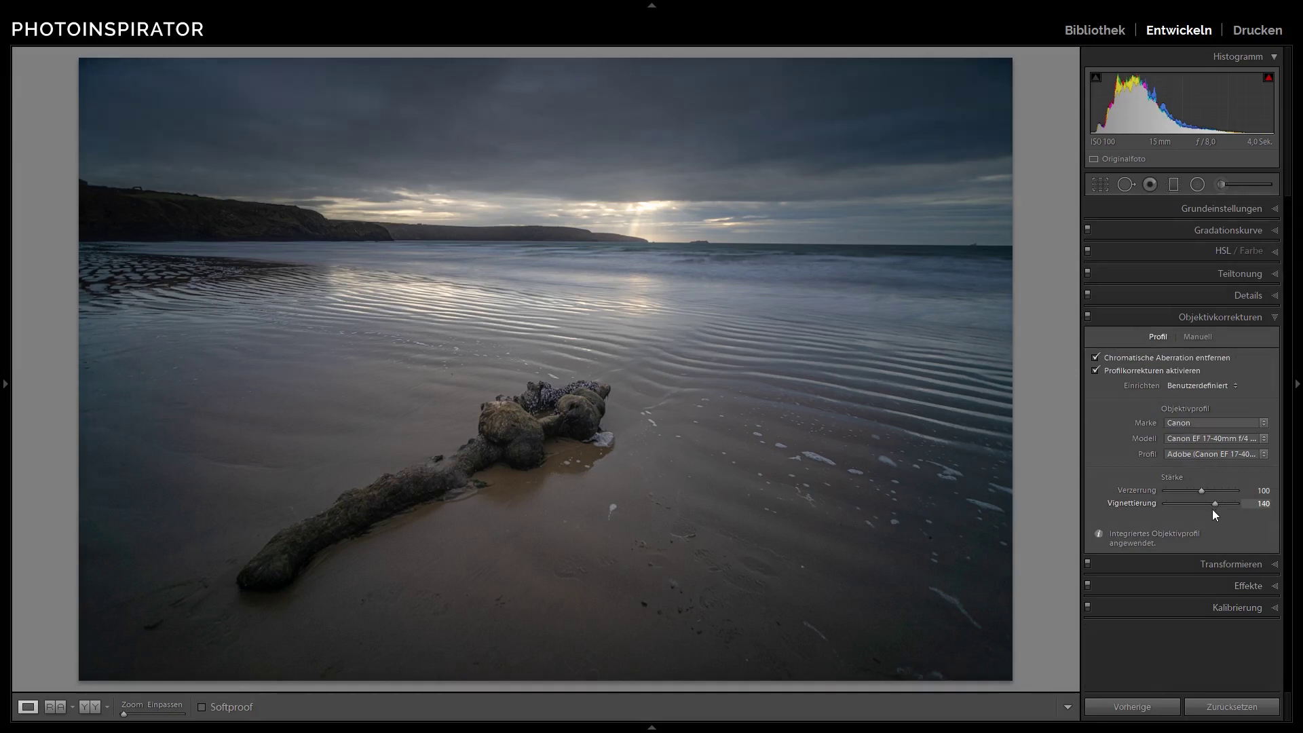
drag(1215, 511, 1225, 514)
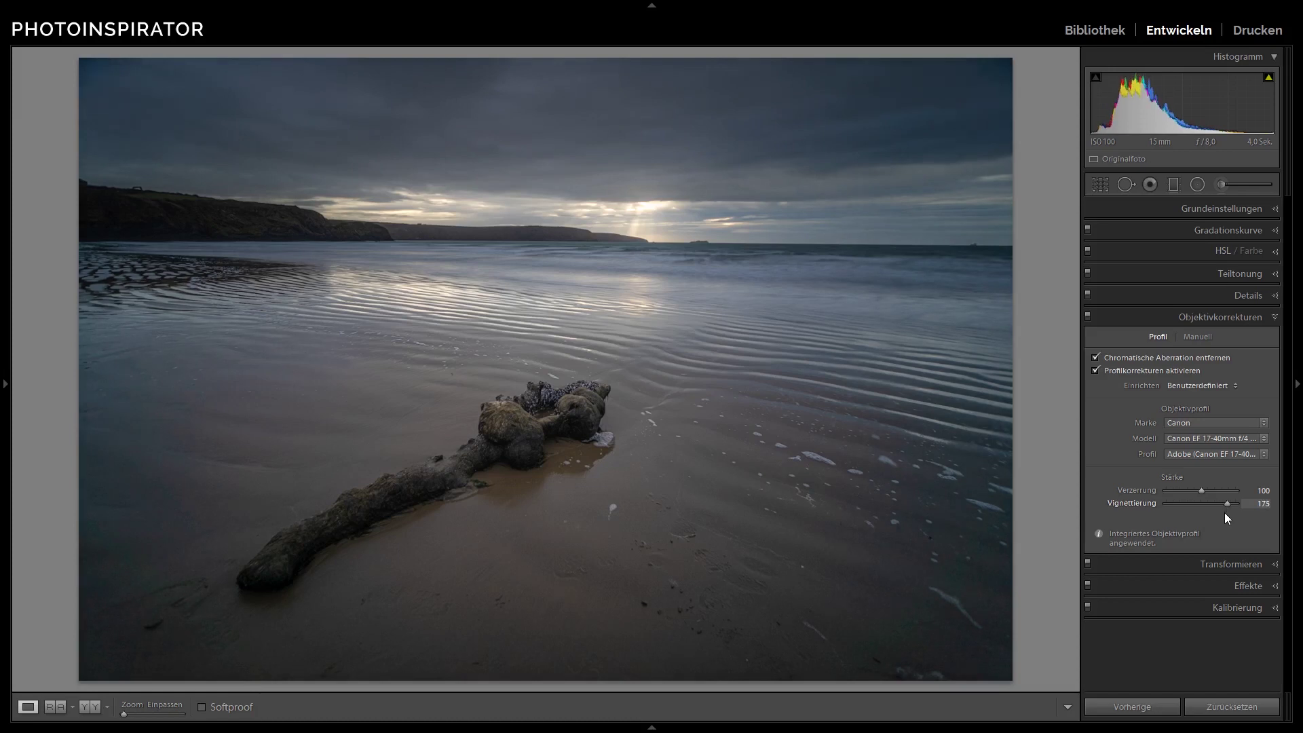
drag(1225, 514, 1225, 513)
click(1232, 319)
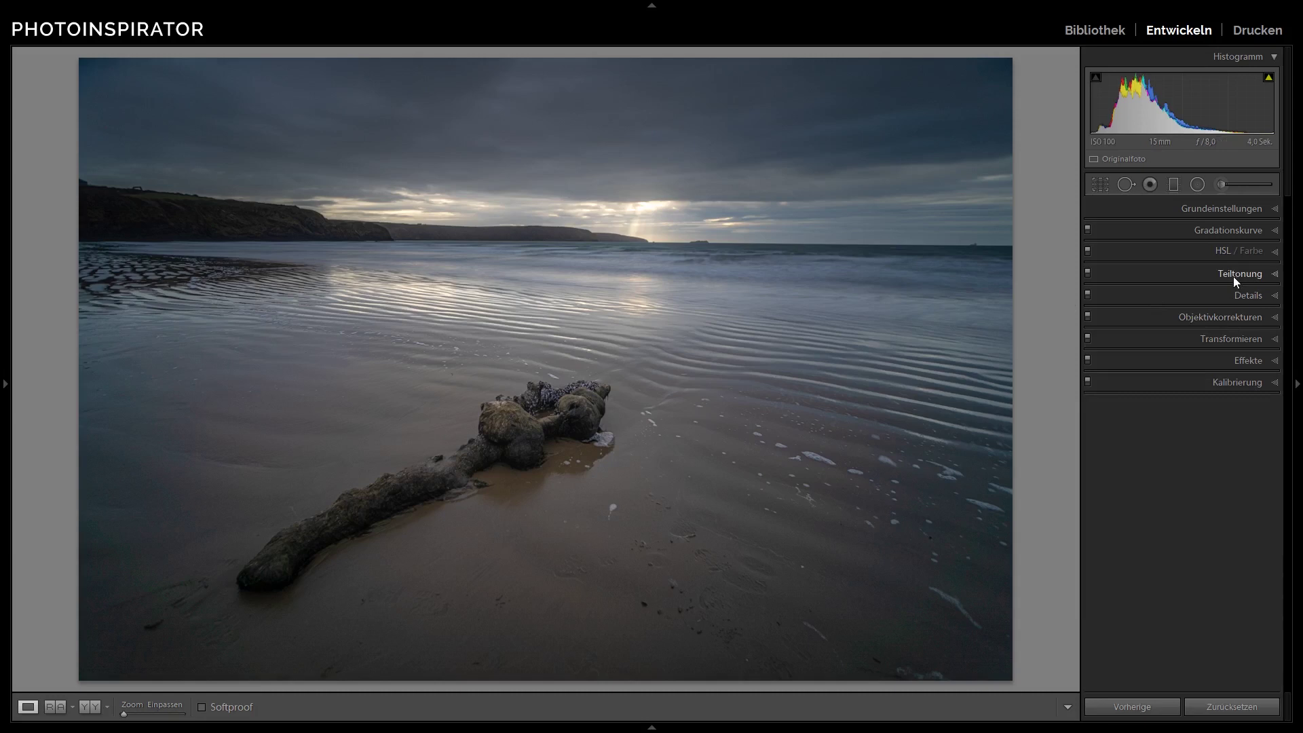
- Reset the brush's texture and sharpness, then paint texture +10 over the driftwood's rocky end
click(1219, 187)
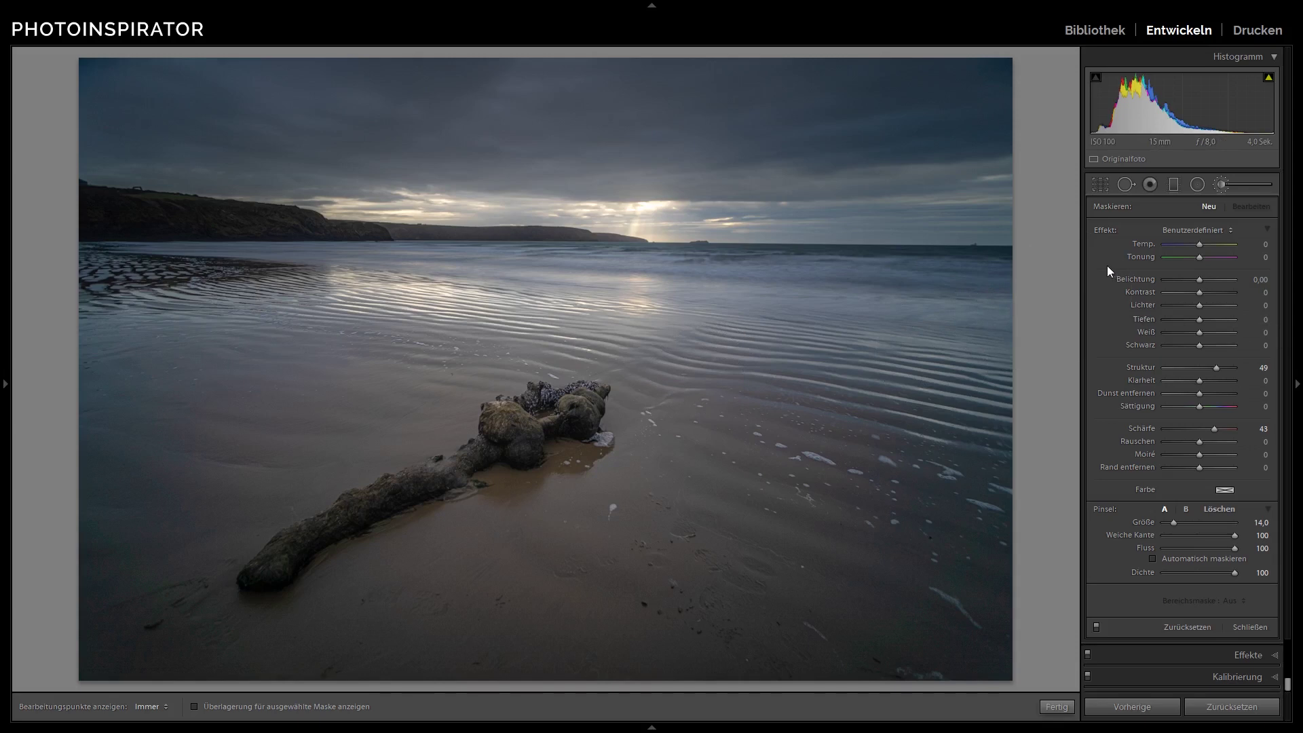
scroll(577, 448, down, 4)
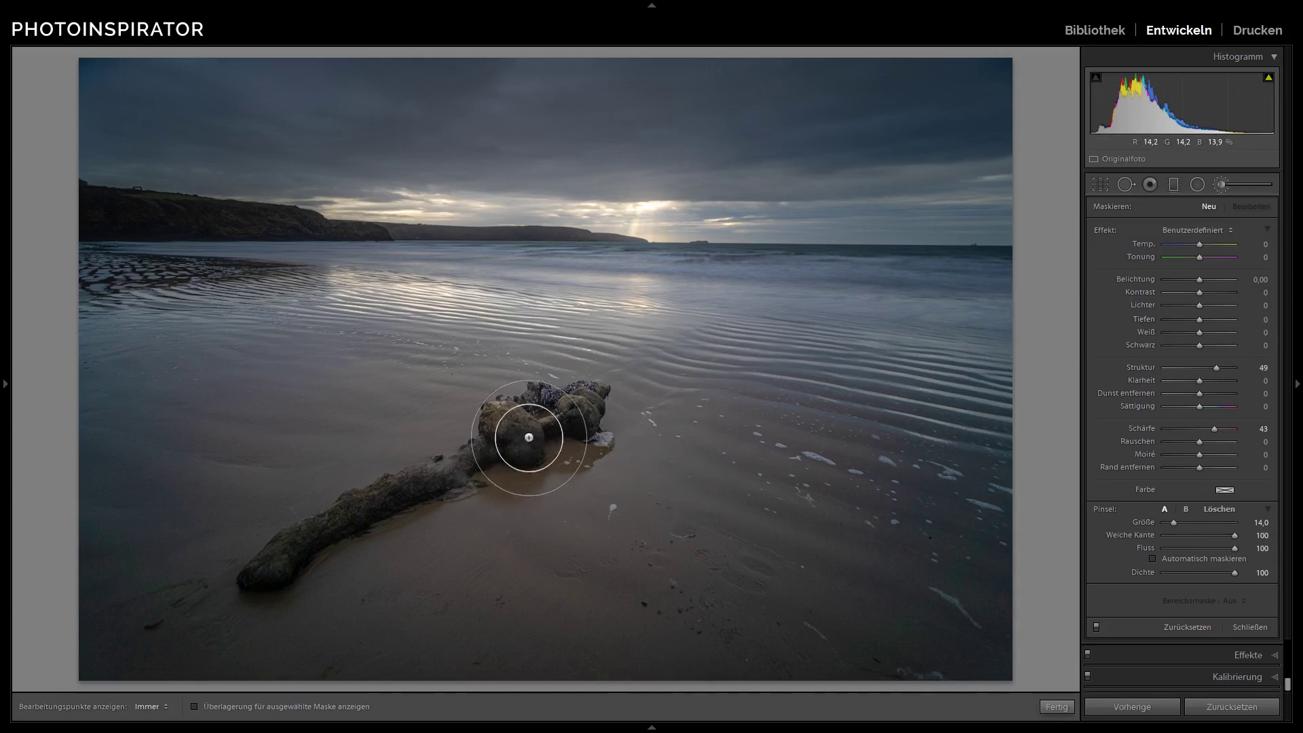
scroll(543, 438, down, 2)
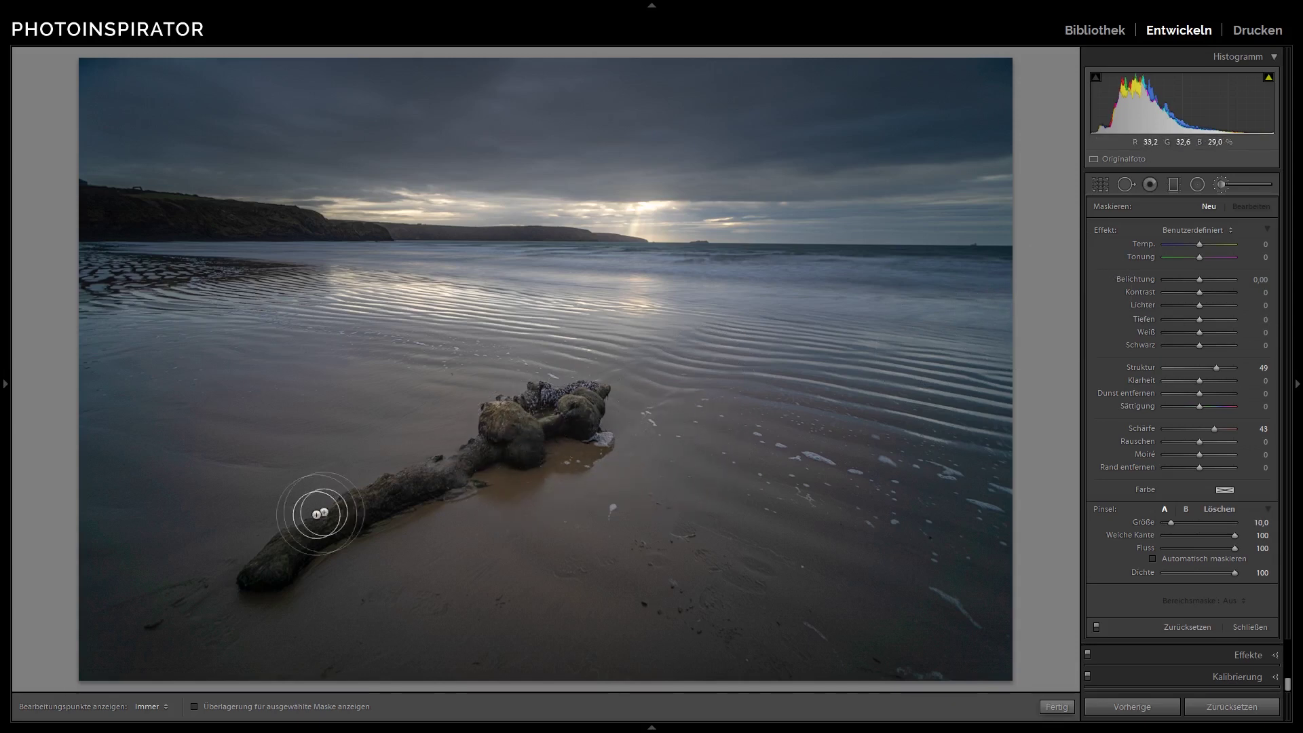
scroll(488, 469, down, 1)
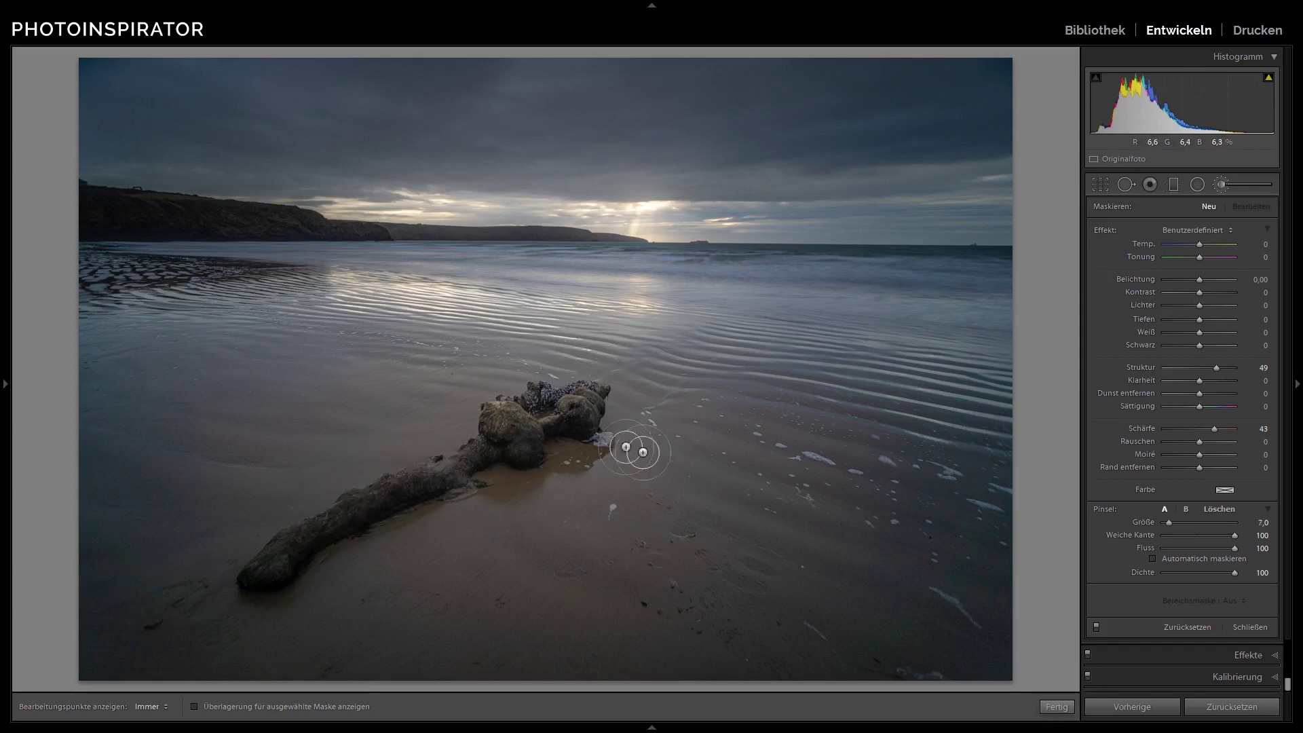
double_click(1215, 366)
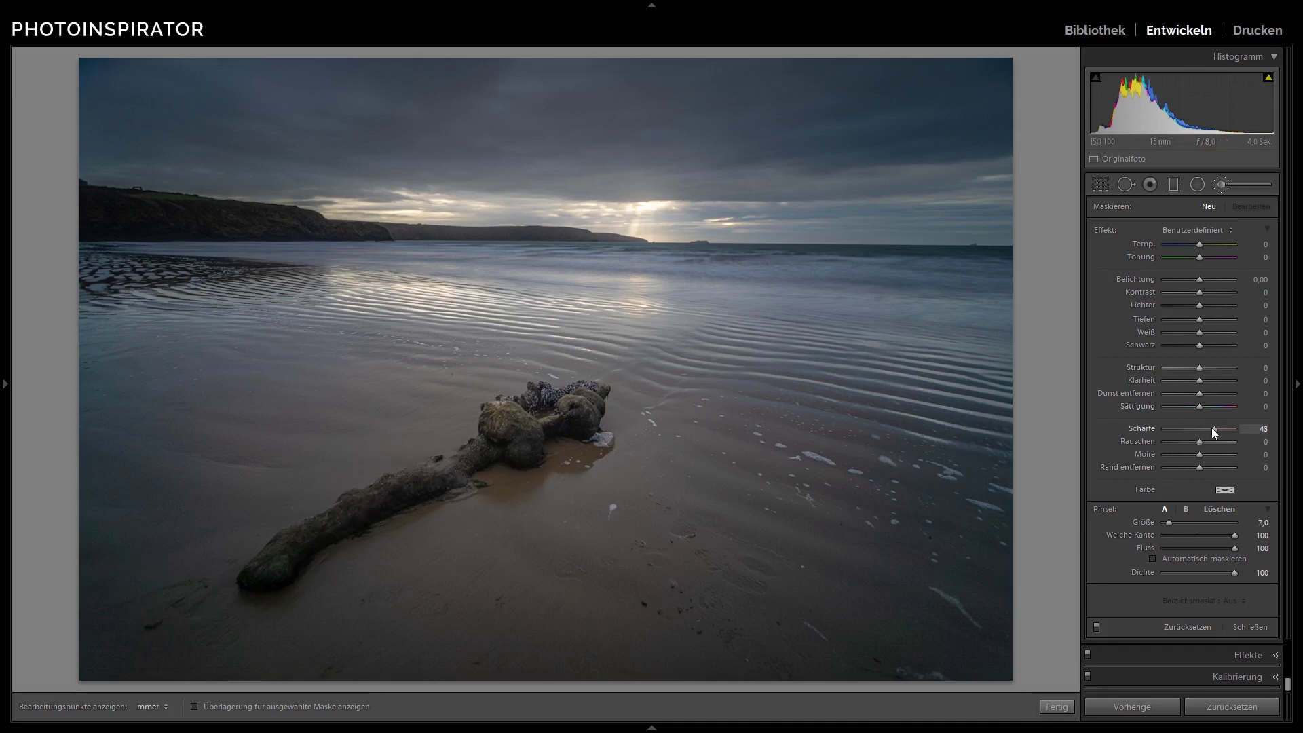
double_click(1212, 428)
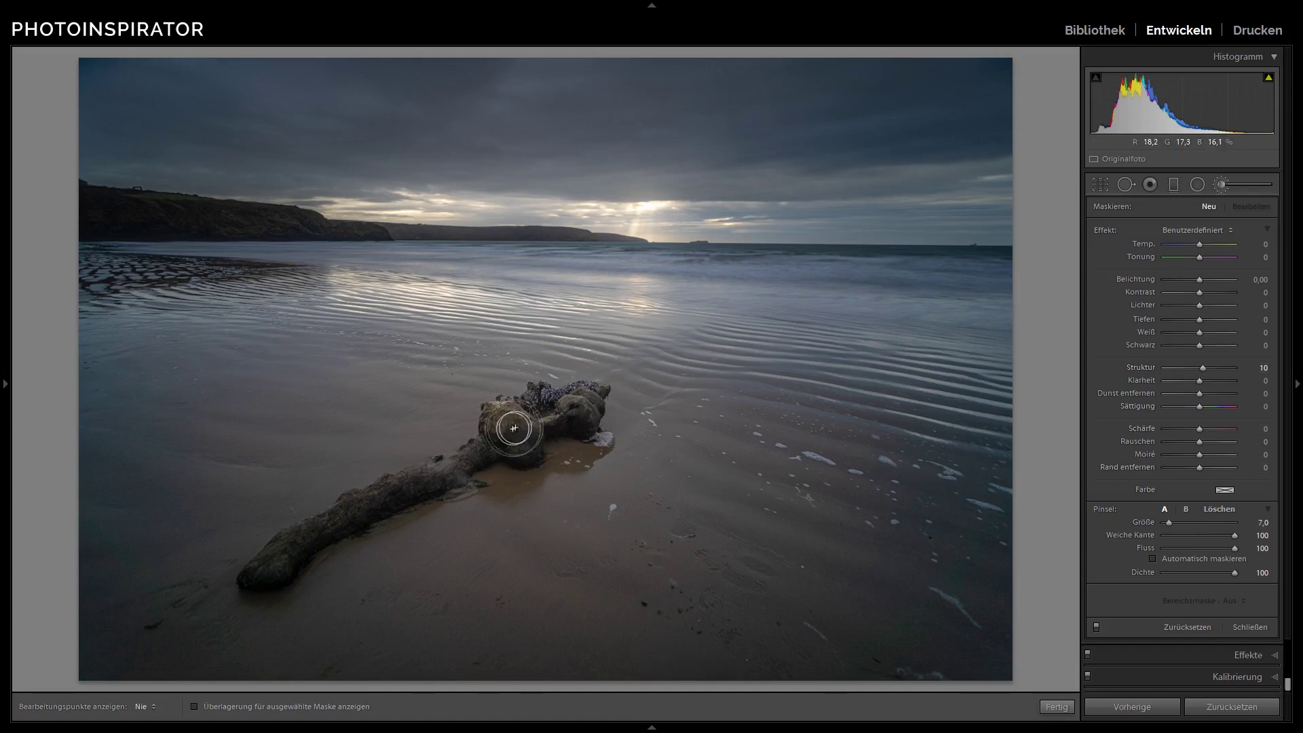
mouse_move(461, 465)
mouse_down()
mouse_move(263, 562)
mouse_move(596, 404)
mouse_move(315, 533)
mouse_move(579, 405)
mouse_move(453, 480)
mouse_up()
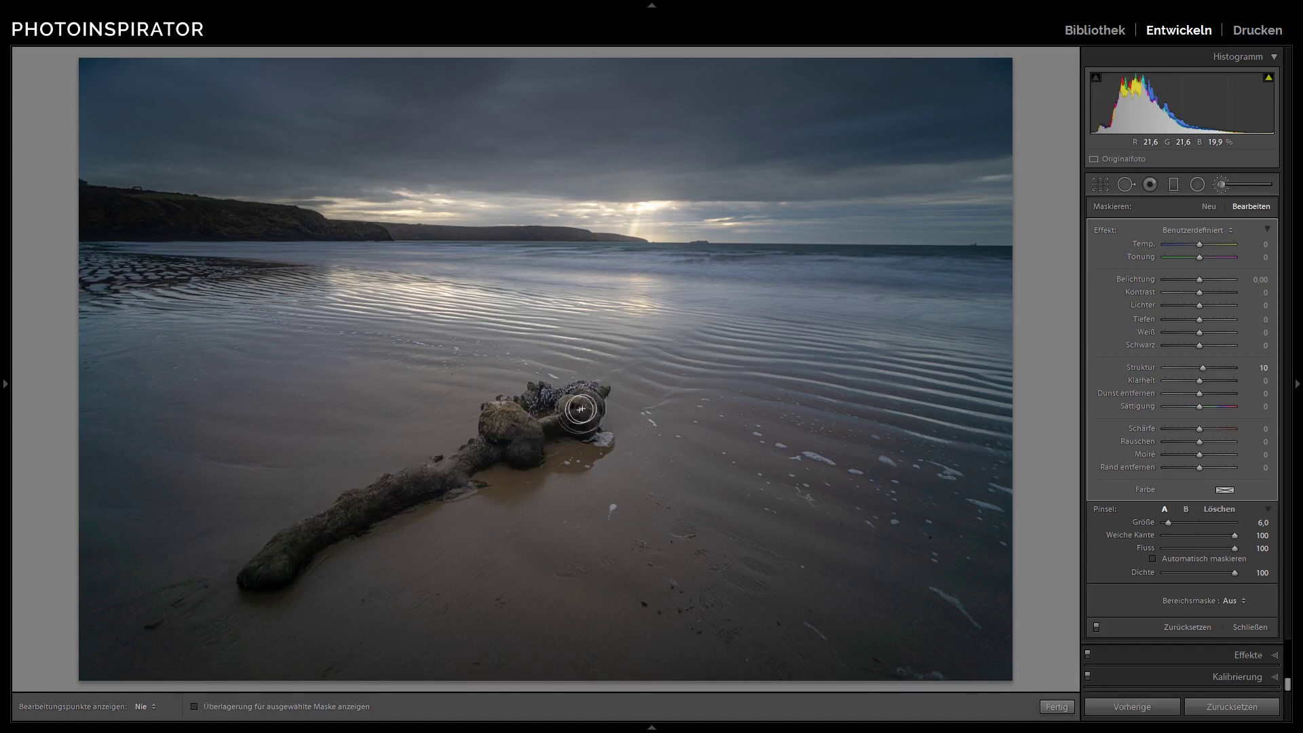
drag(443, 483, 526, 424)
key(h)
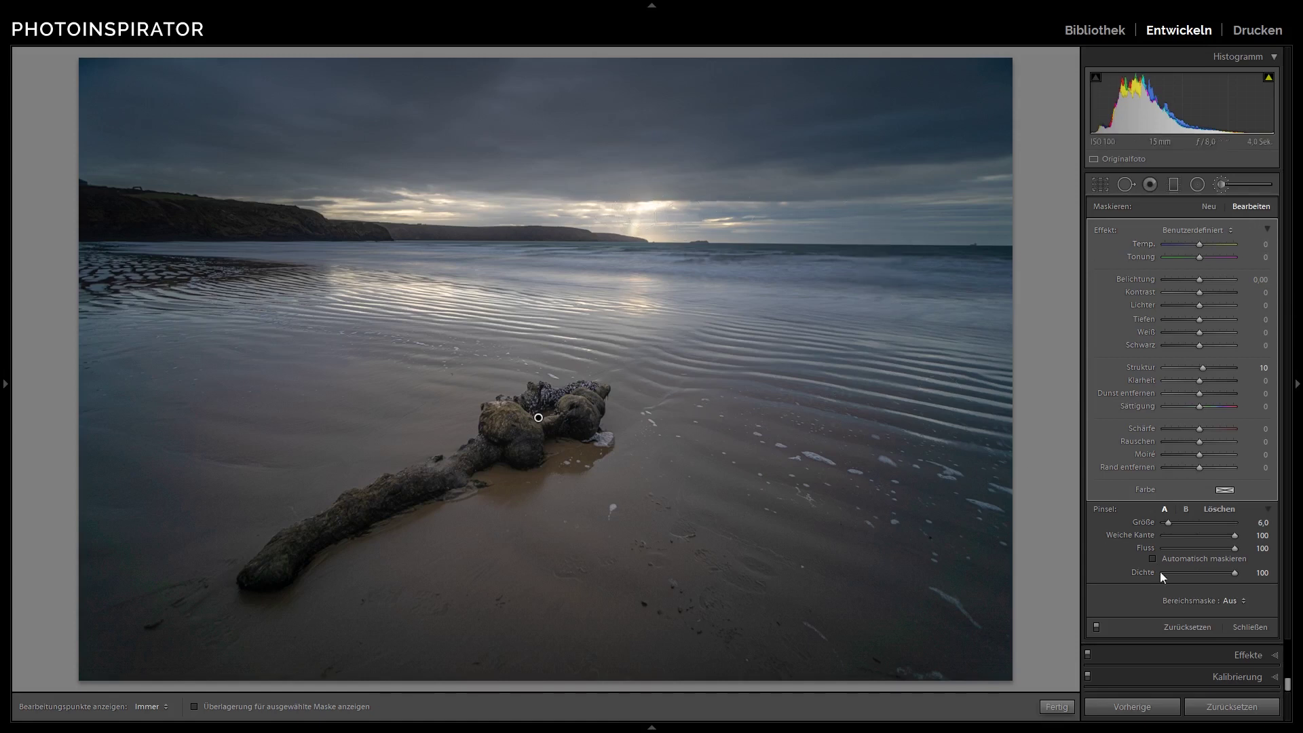
- Close the first brush and start a new one with texture 0 and dehaze −27
click(1063, 706)
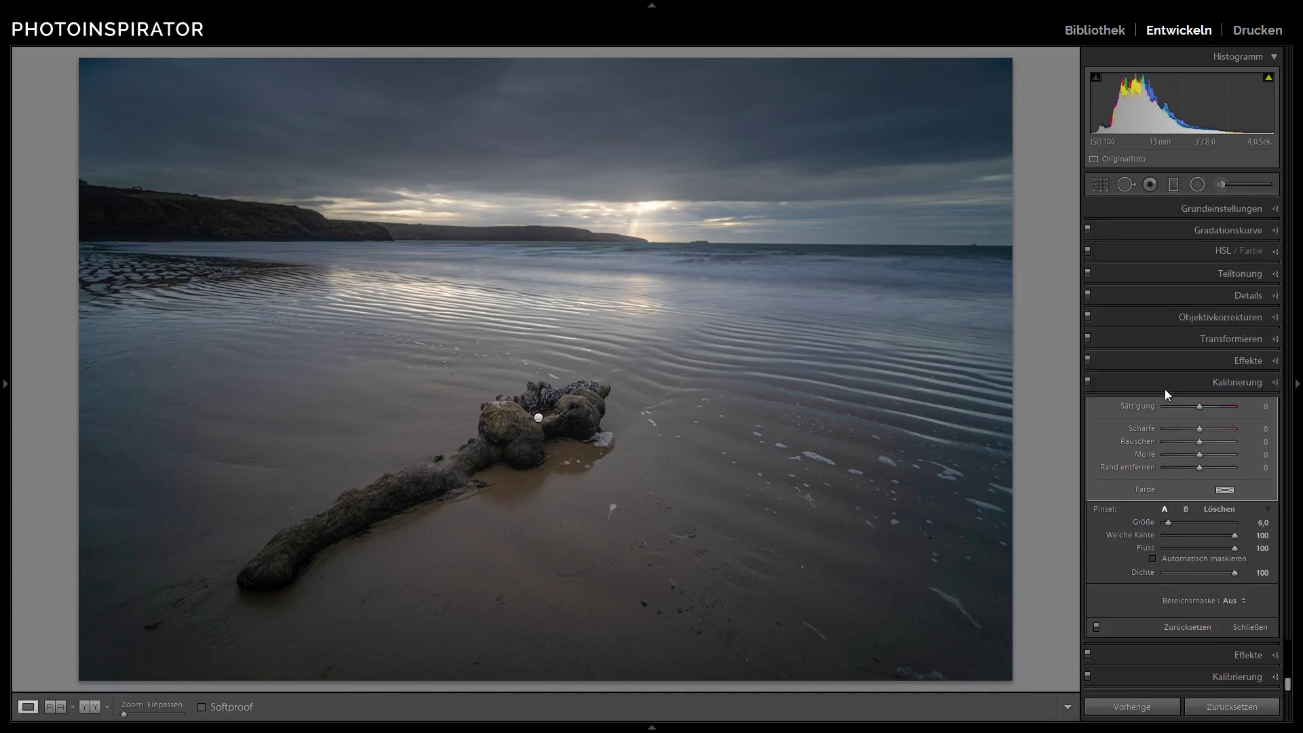
click(1221, 185)
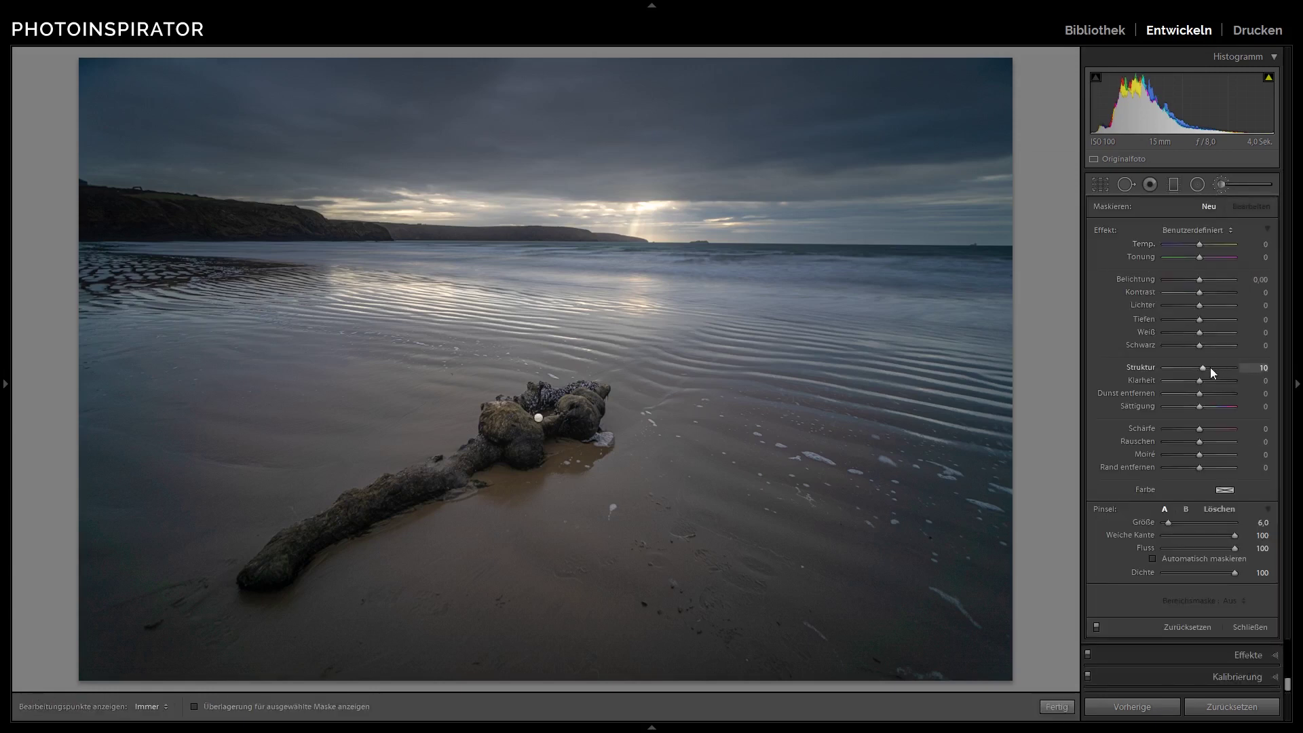
double_click(1187, 370)
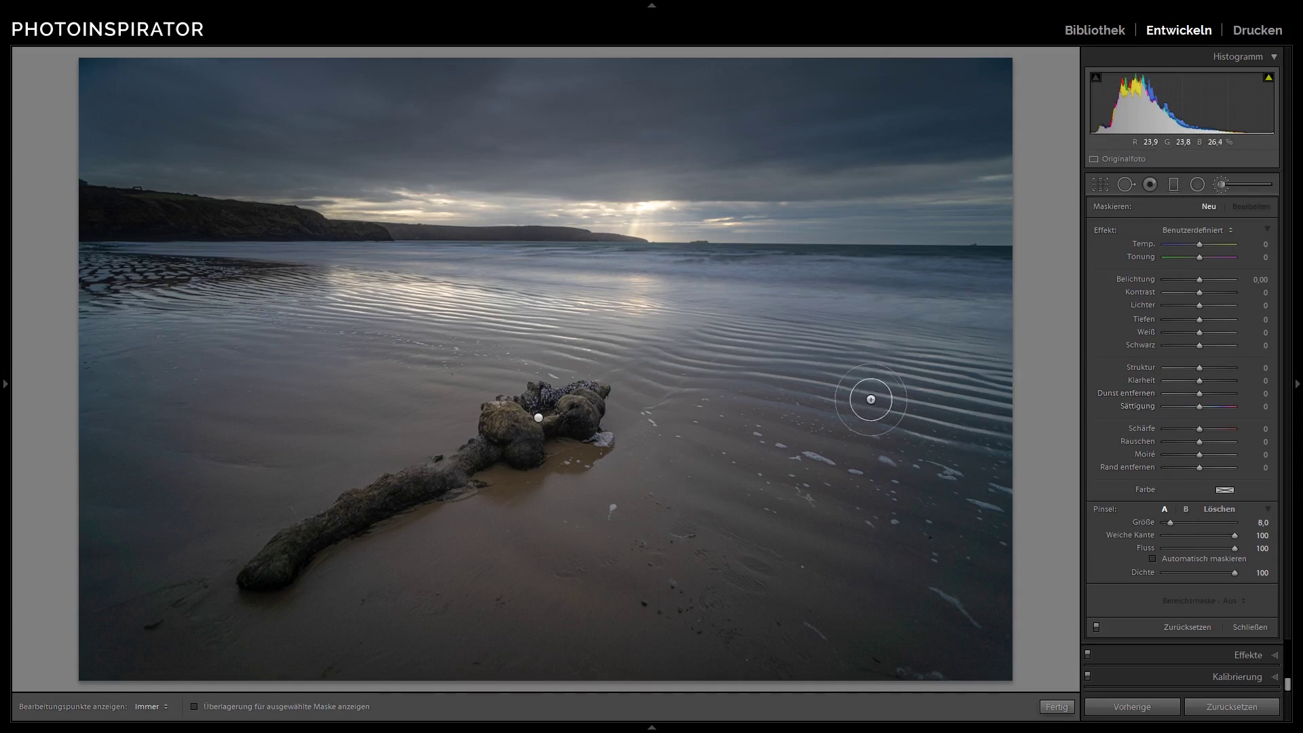
scroll(896, 400, up, 5)
drag(1195, 392, 1192, 399)
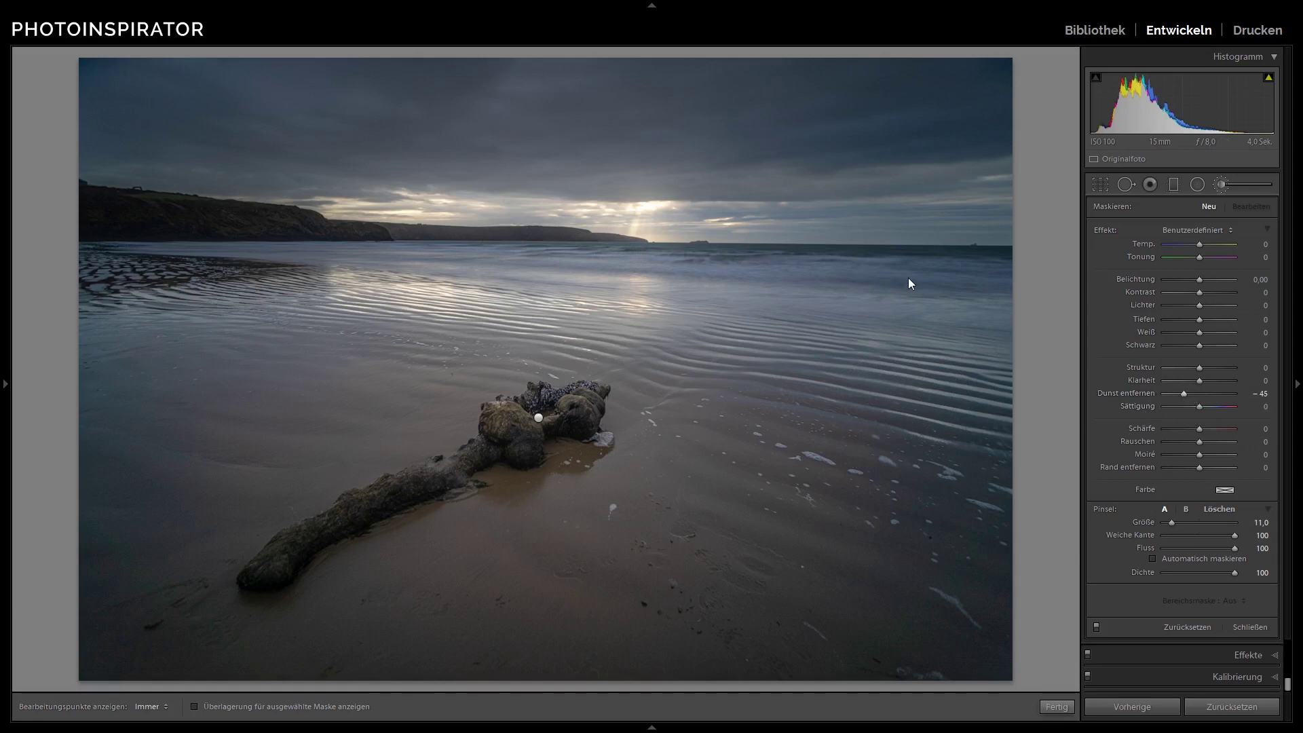
- Set the brush dehaze to +39 and paint it across the sky, shrinking the brush to size 5,0
drag(1189, 399, 1214, 399)
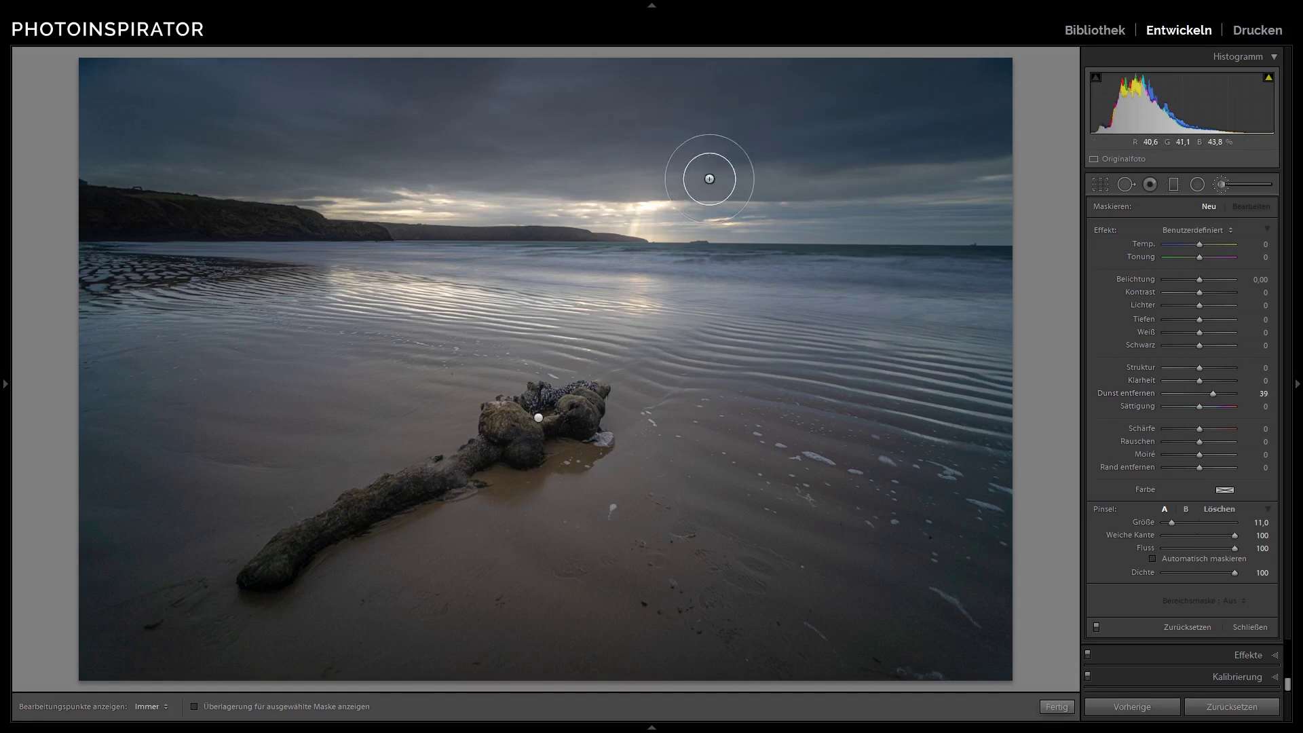
key(h)
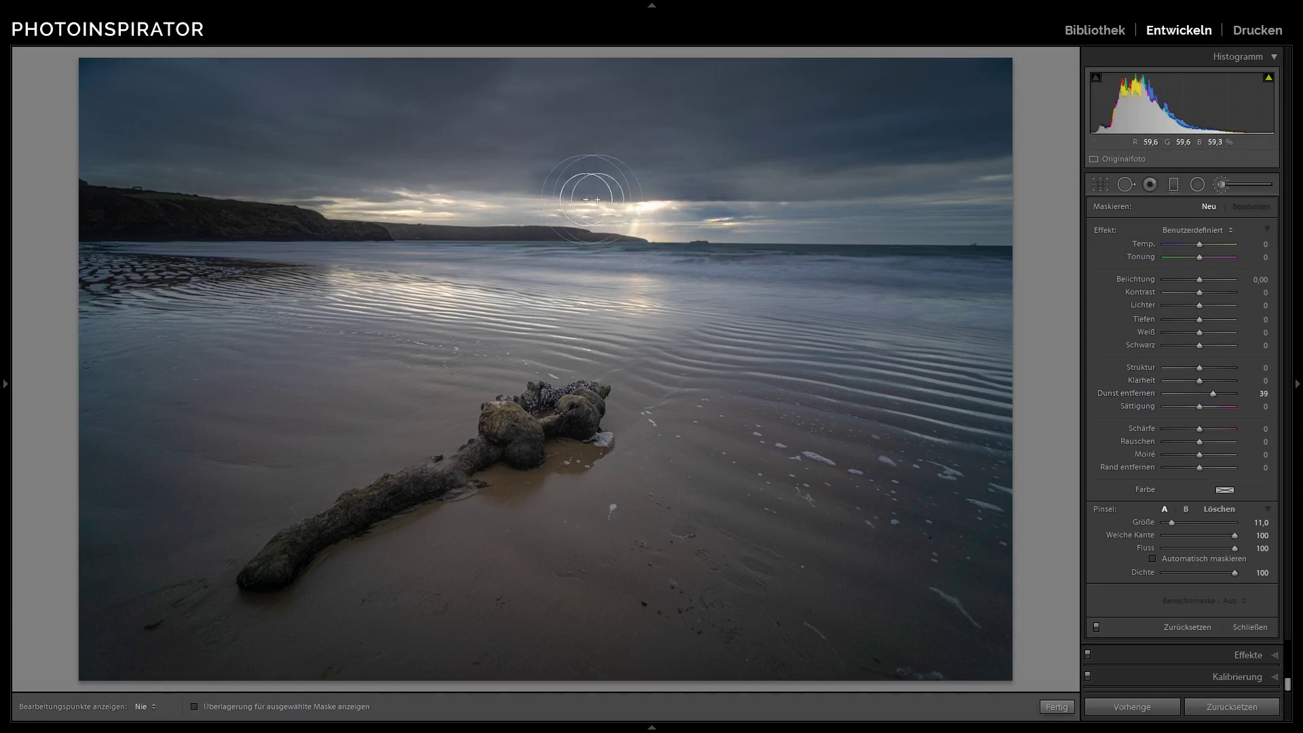
mouse_move(583, 166)
mouse_down()
mouse_move(416, 160)
mouse_move(489, 126)
mouse_move(945, 131)
mouse_move(1024, 87)
mouse_move(495, 88)
mouse_move(183, 64)
mouse_move(155, 104)
mouse_up()
scroll(502, 122, up, 5)
key(h)
mouse_move(681, 145)
mouse_down()
mouse_move(1024, 152)
mouse_move(273, 100)
mouse_up()
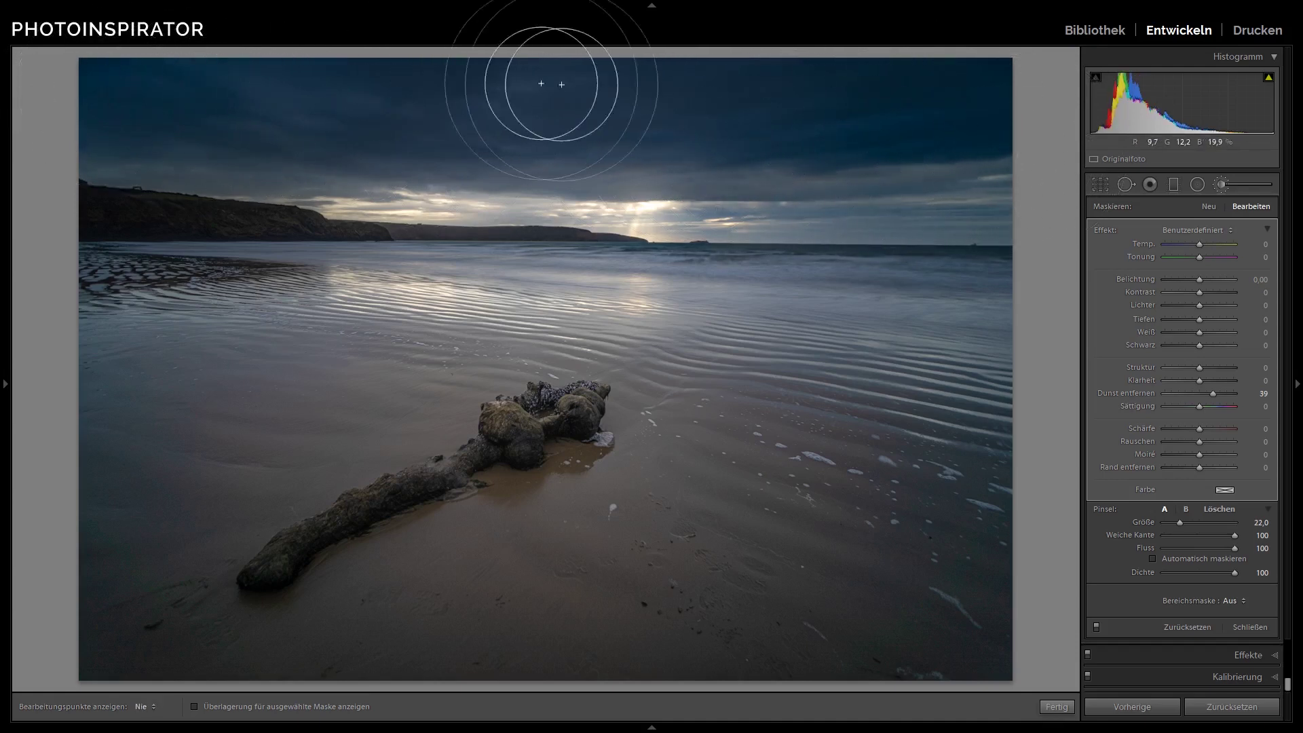
key(h)
scroll(762, 174, down, 3)
scroll(692, 195, down, 5)
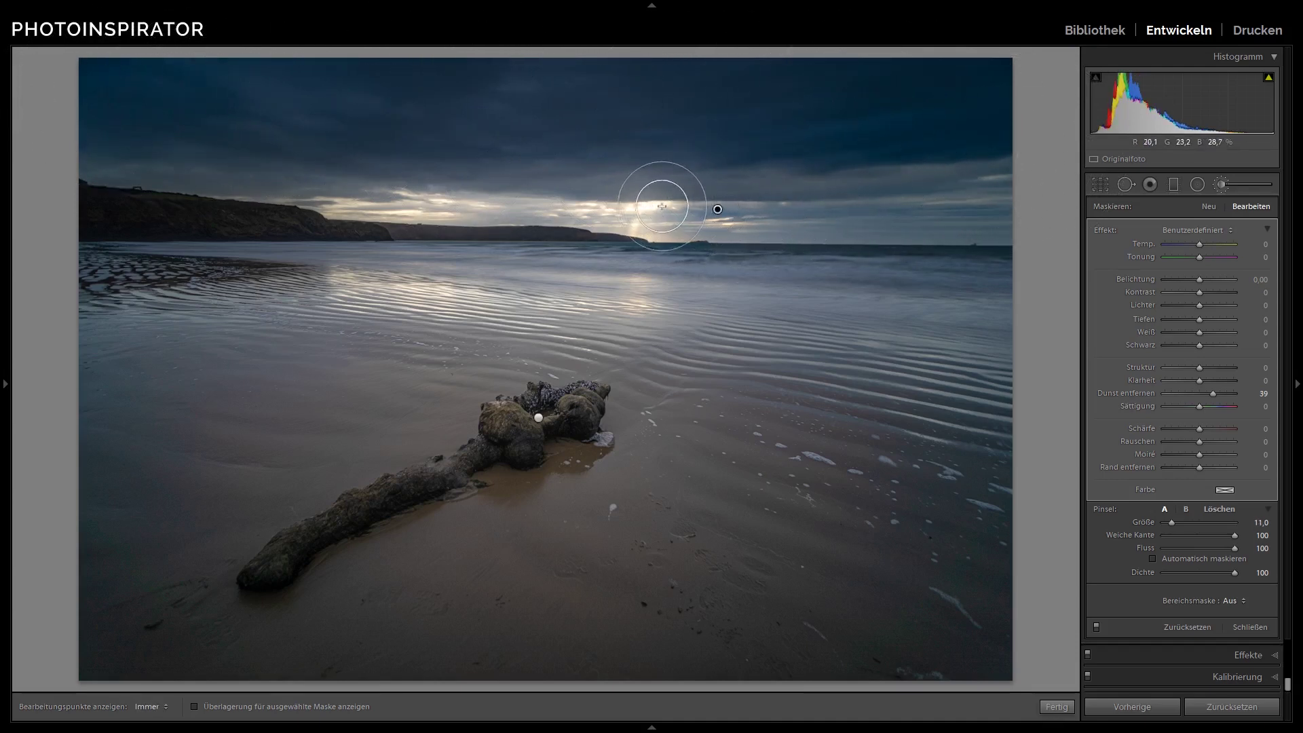
key(h)
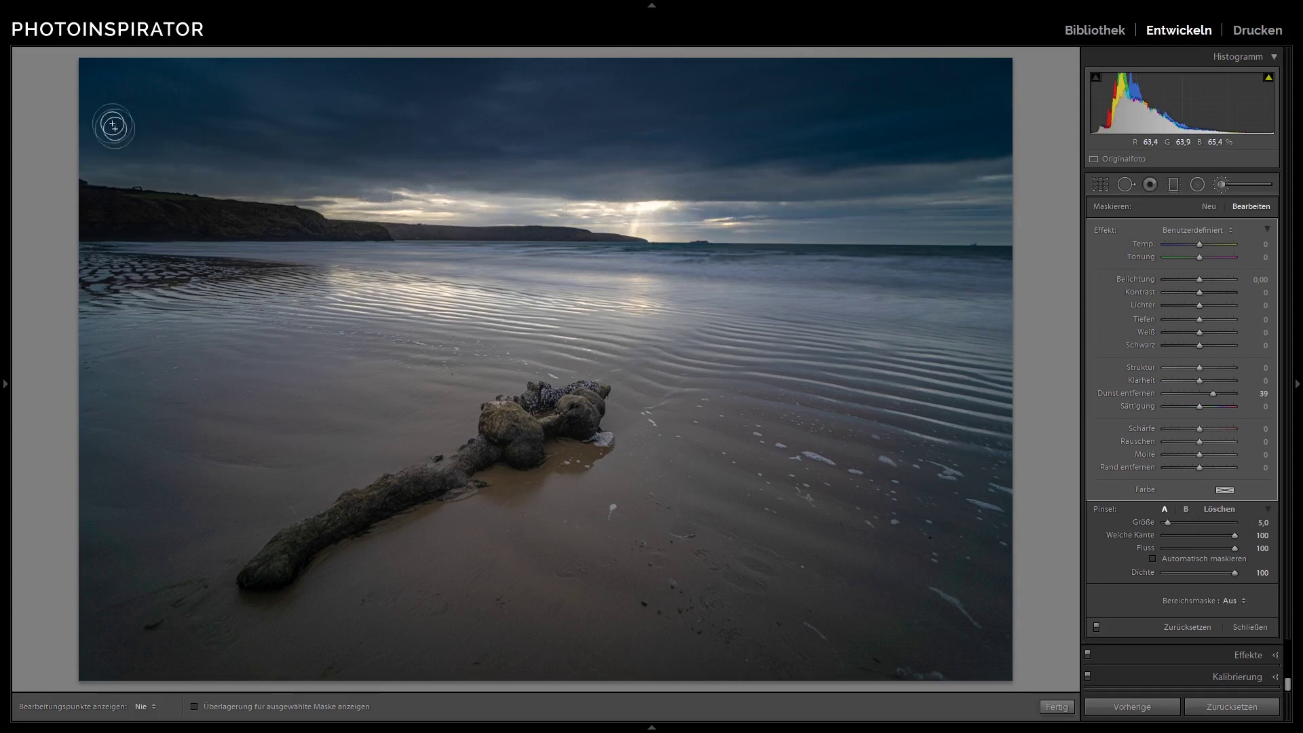
key(h)
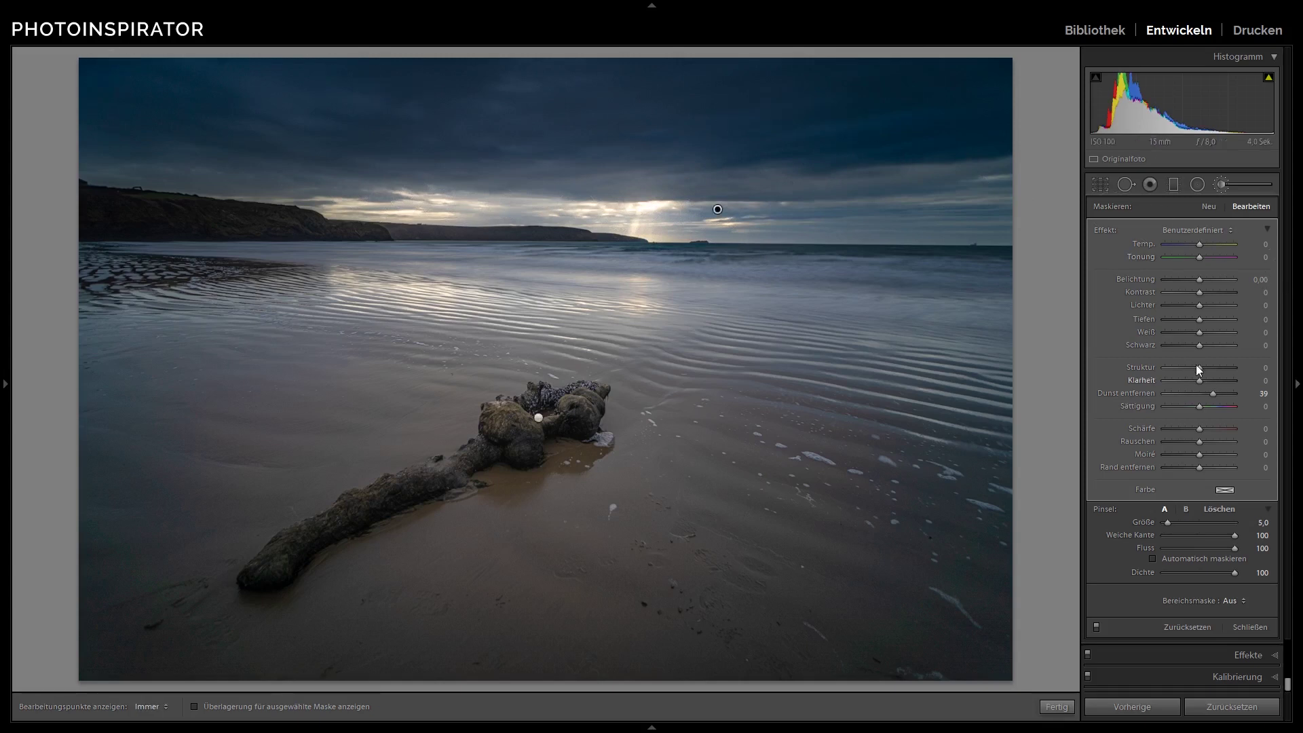
- Set the sky brush to dehaze 24, clarity 71, shadows 61 and highlights −100
double_click(1213, 394)
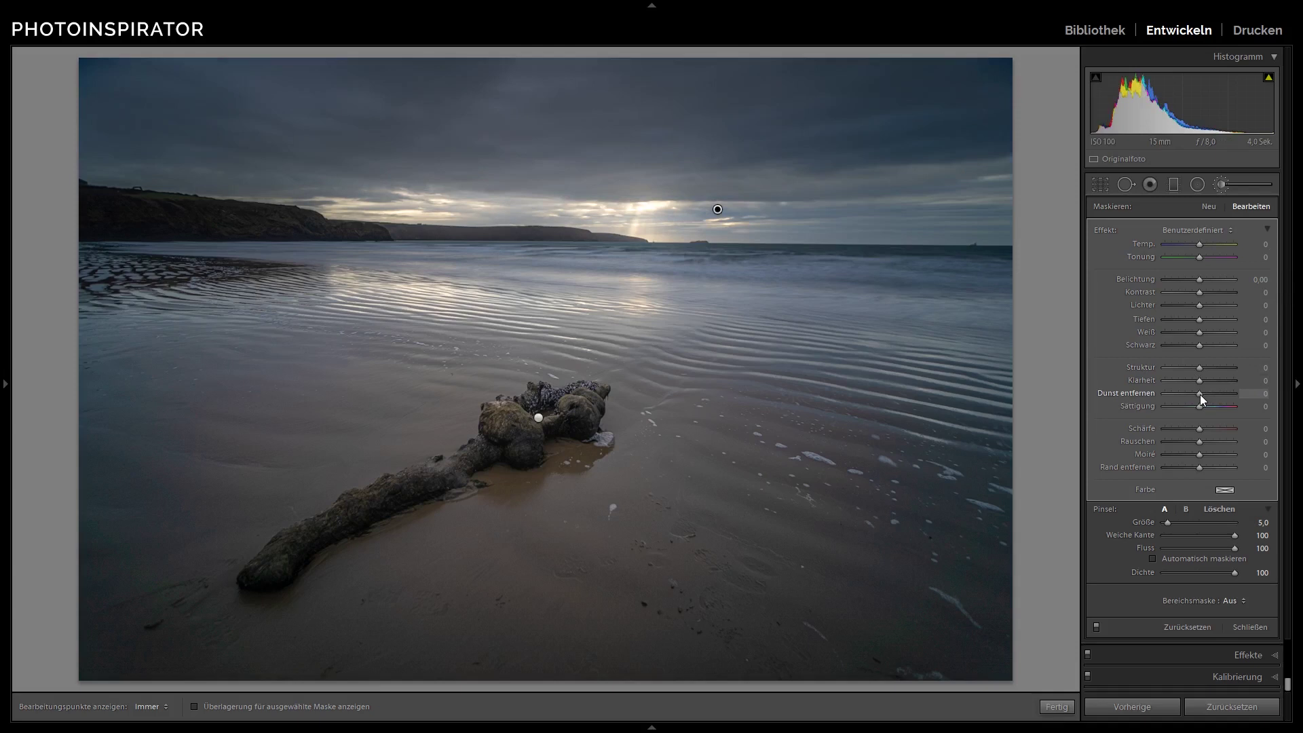
mouse_move(1204, 394)
mouse_down()
mouse_move(1229, 394)
mouse_move(1208, 393)
mouse_up()
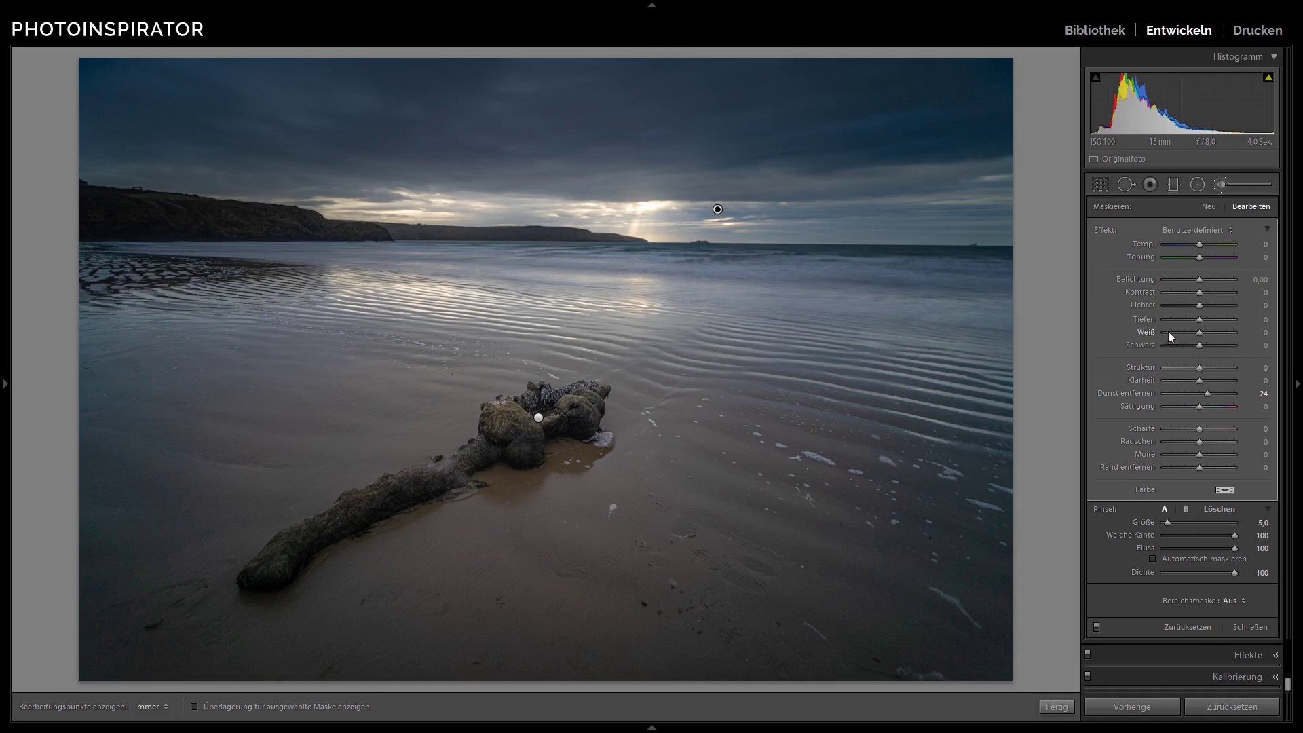
drag(1199, 382, 1203, 381)
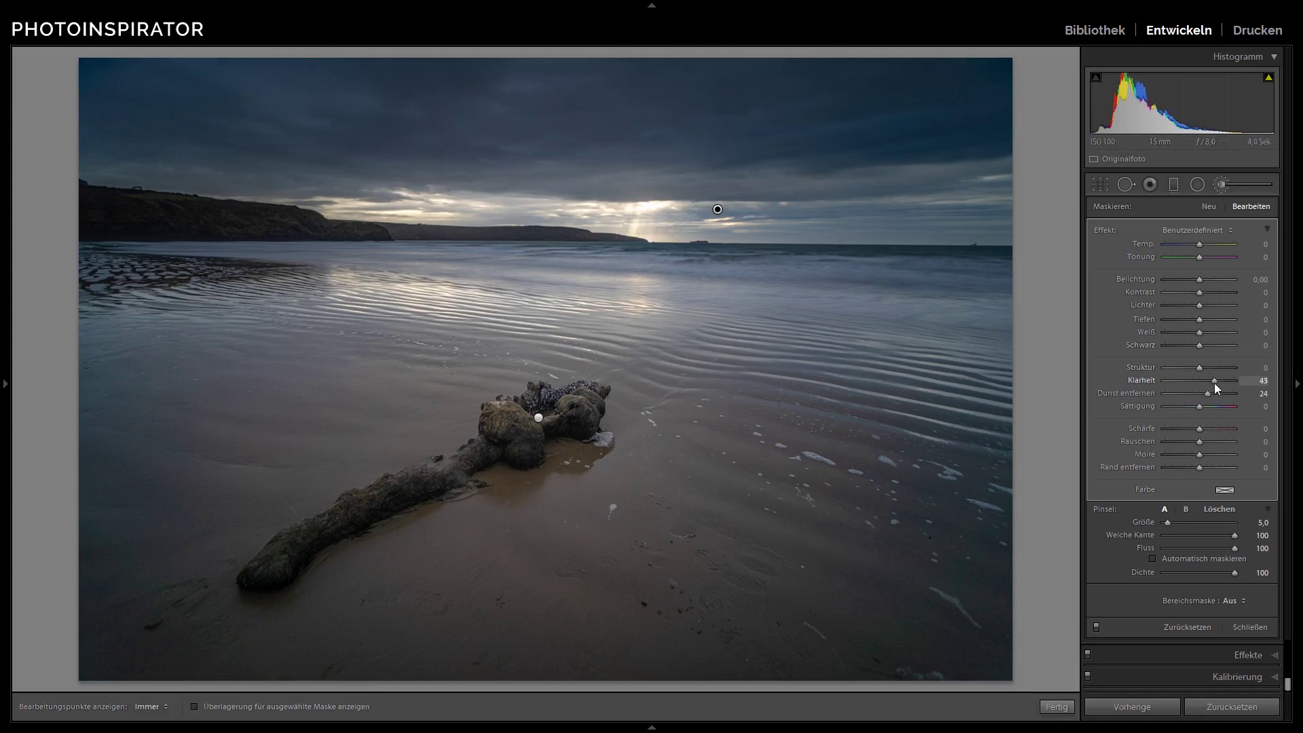
drag(1214, 383, 1225, 385)
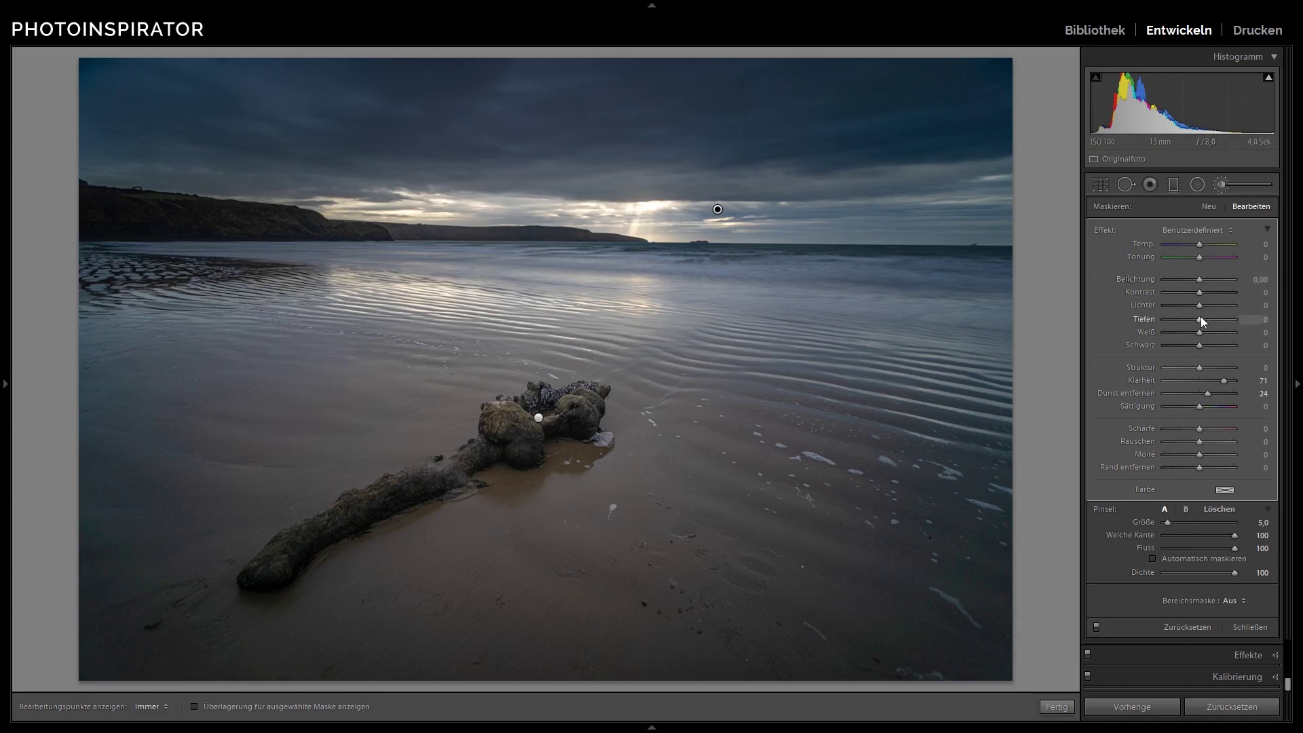
drag(1200, 320, 1223, 327)
drag(1199, 307, 1171, 309)
- Close the brush panel and send the beach photo to Color Efex Pro 4
click(1062, 708)
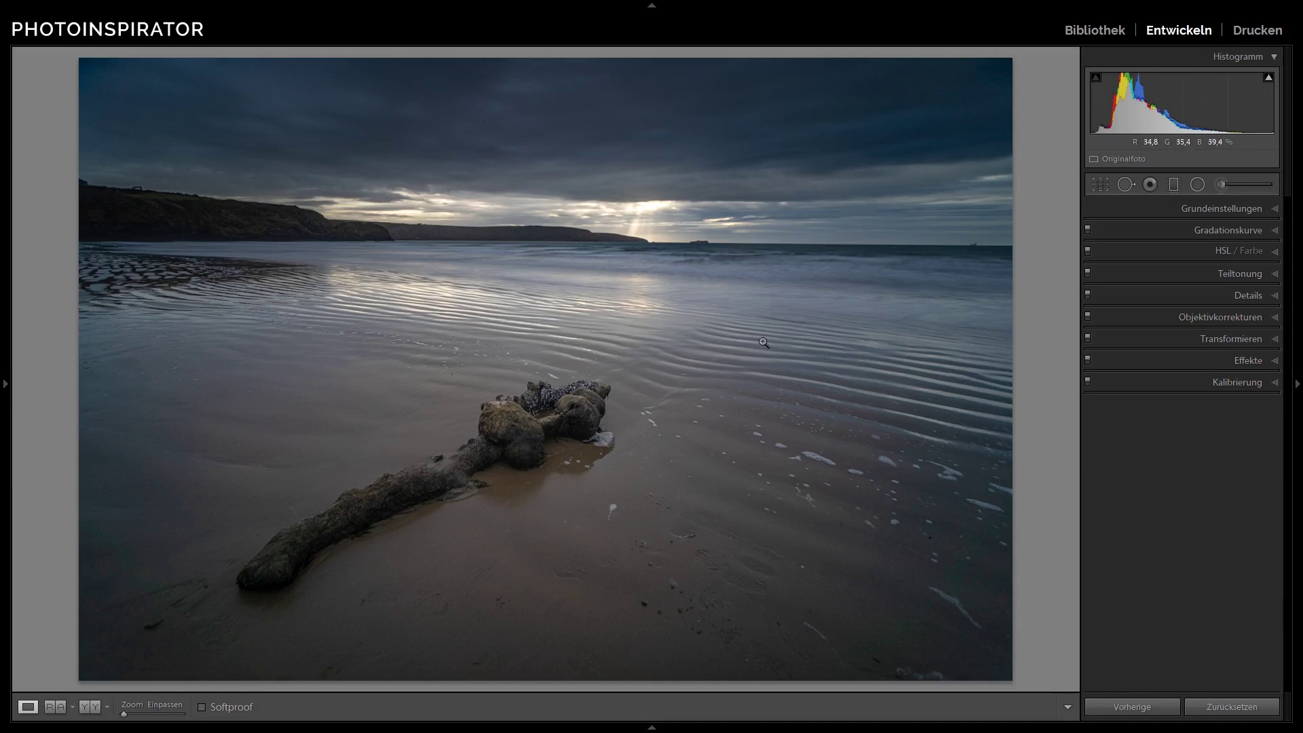
right_click(671, 313)
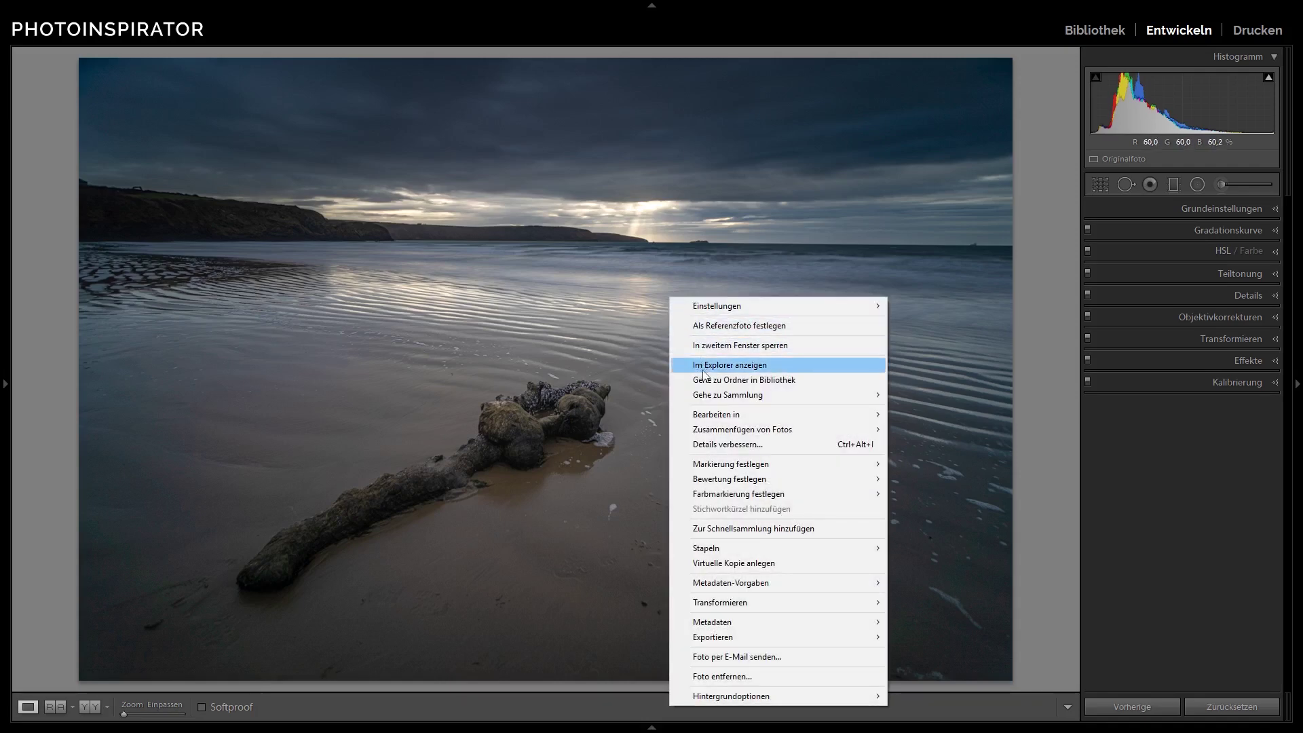
mouse_move(754, 414)
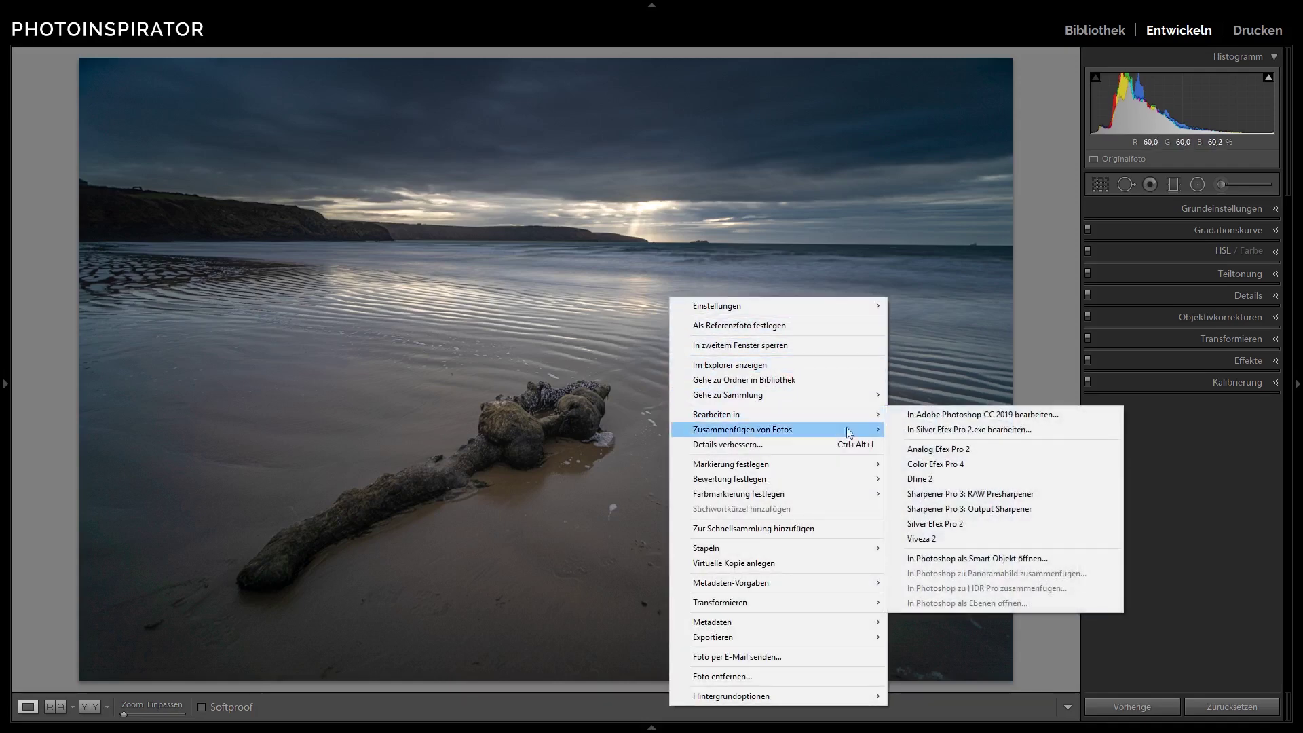
click(961, 464)
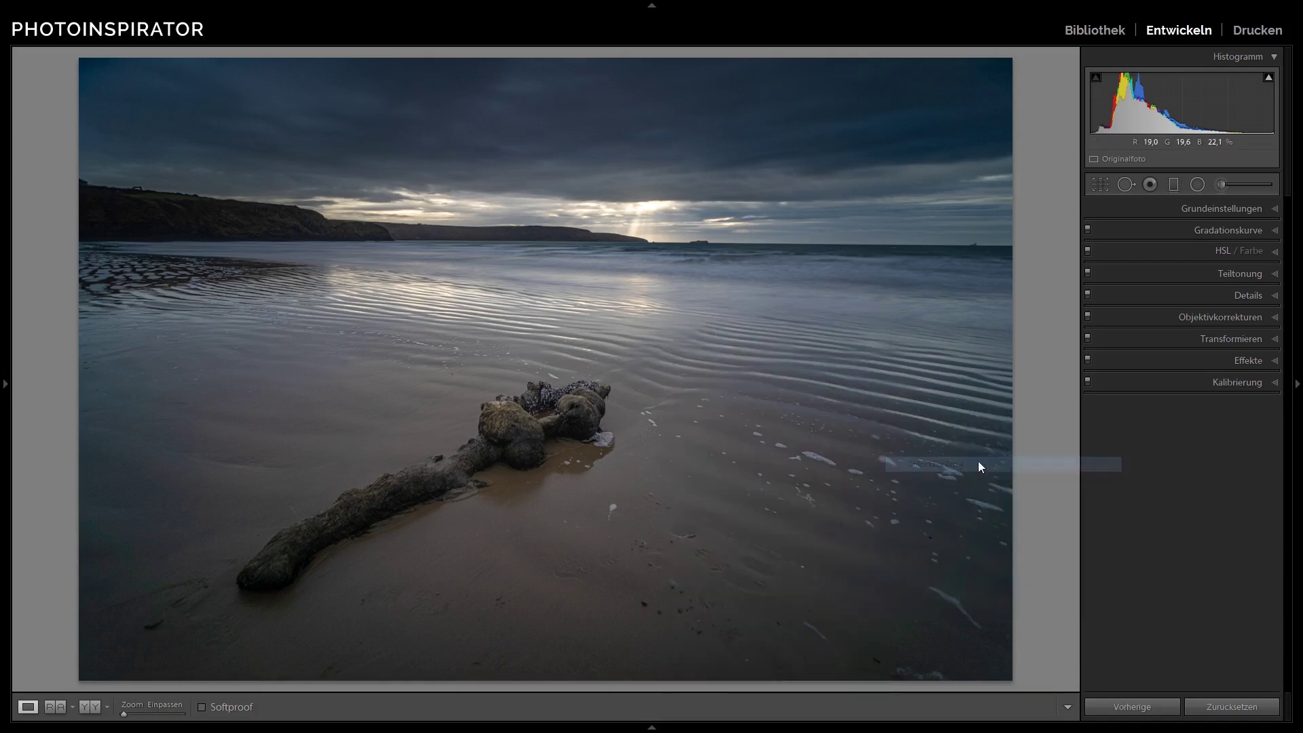
- Edit a copy in Color Efex and apply the 'awesome' preset, replacing the current filters
click(767, 495)
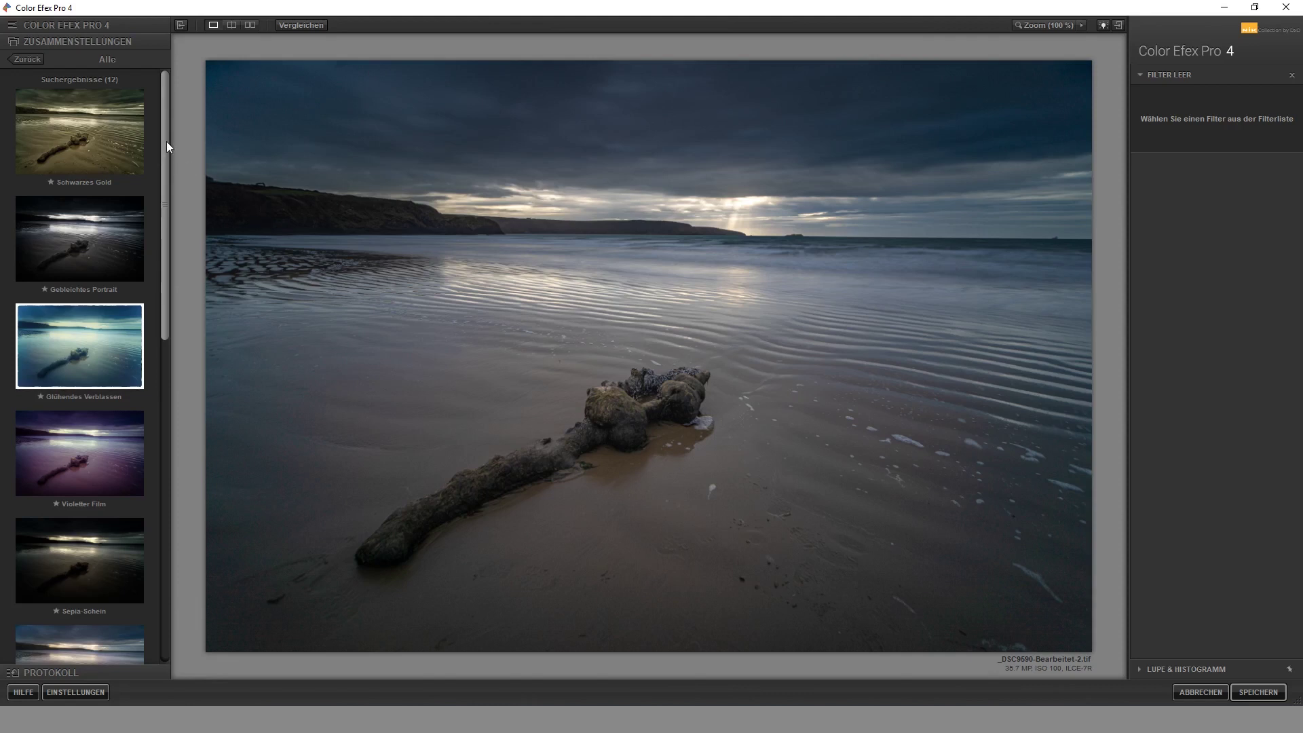
drag(166, 141, 157, 470)
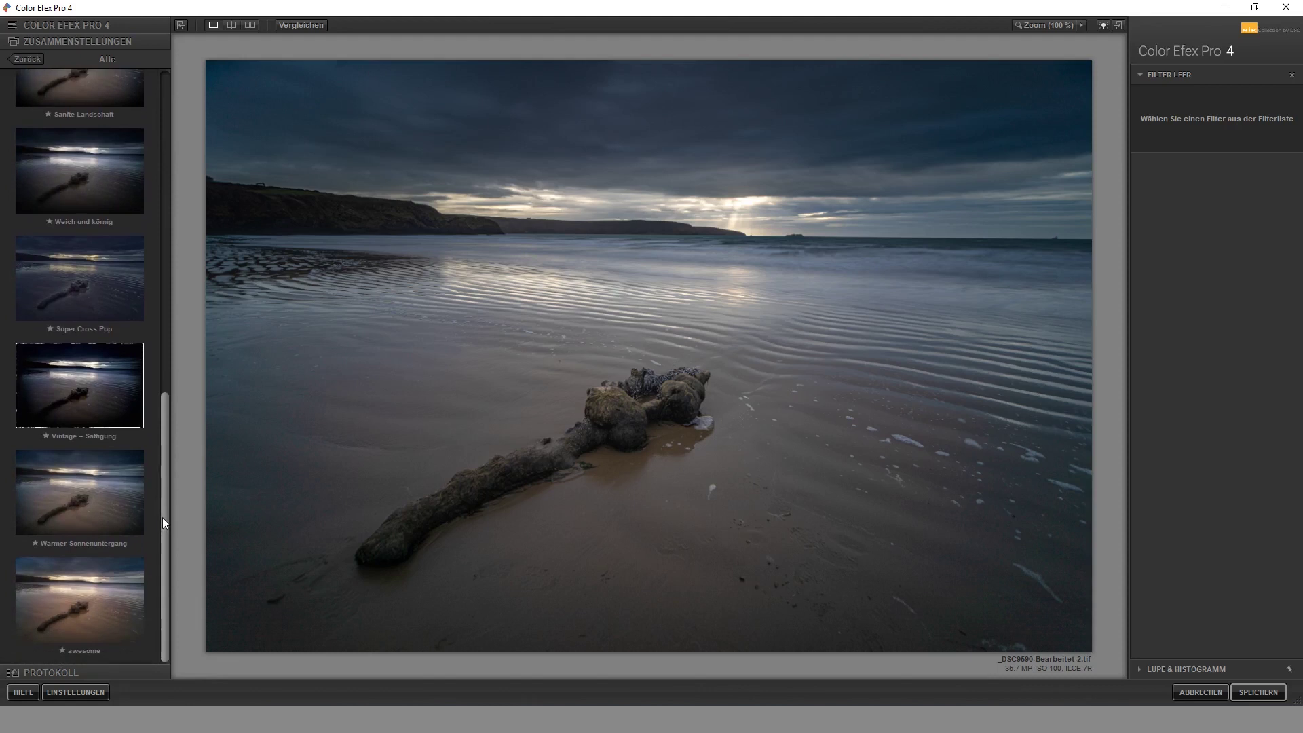
mouse_move(79, 599)
click(99, 604)
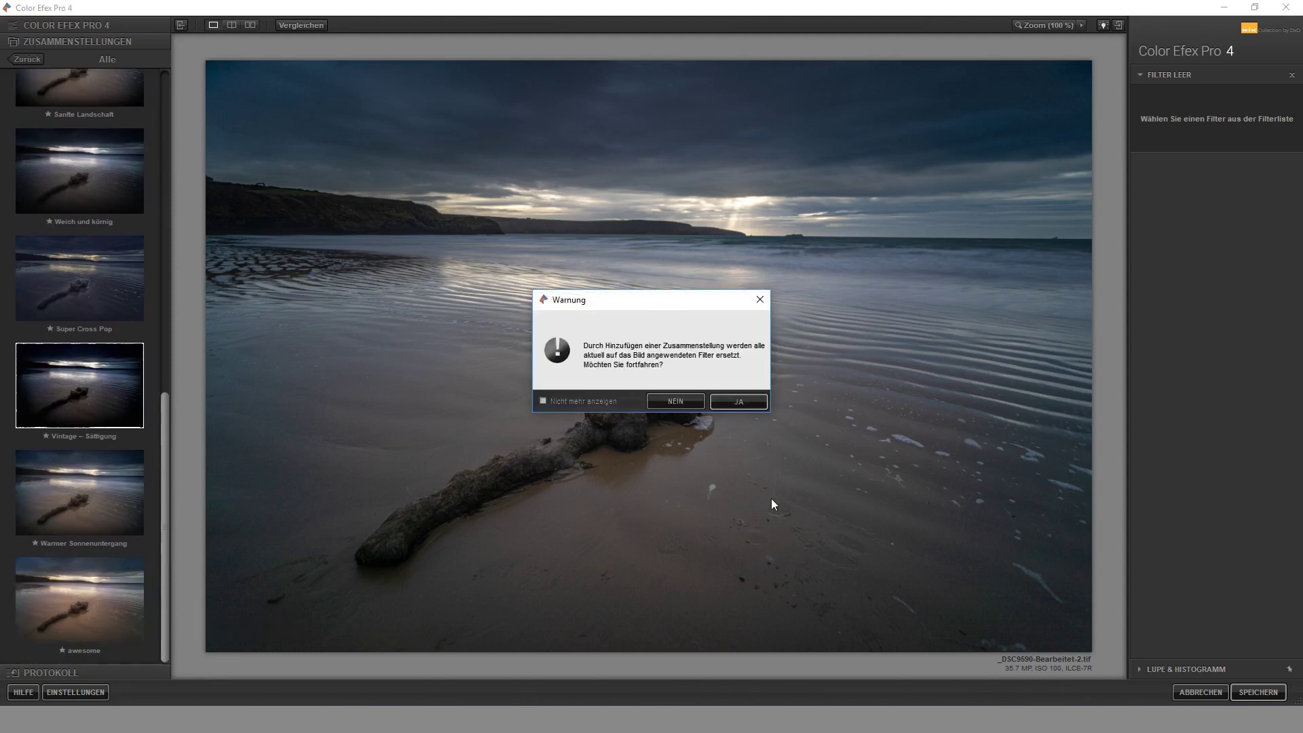
click(731, 406)
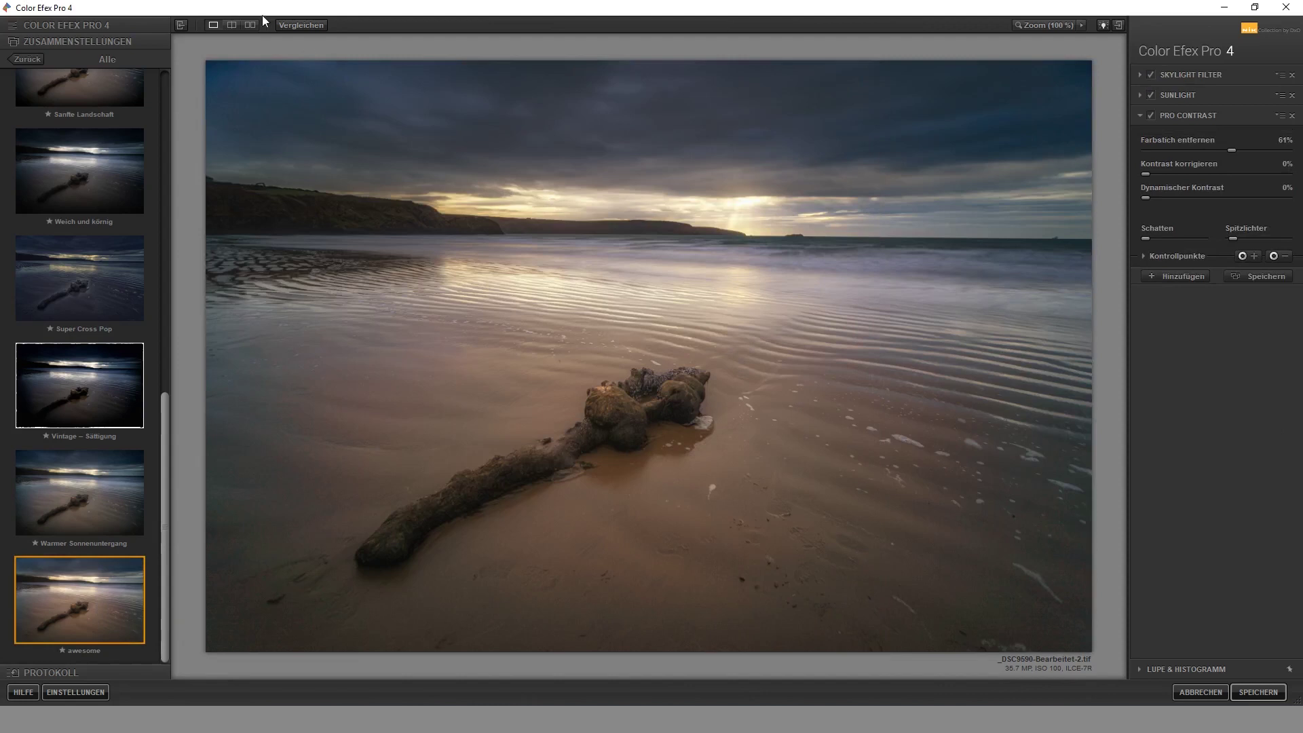
- Compare the preset with the original in split and side-by-side previews, then return to single view
click(232, 25)
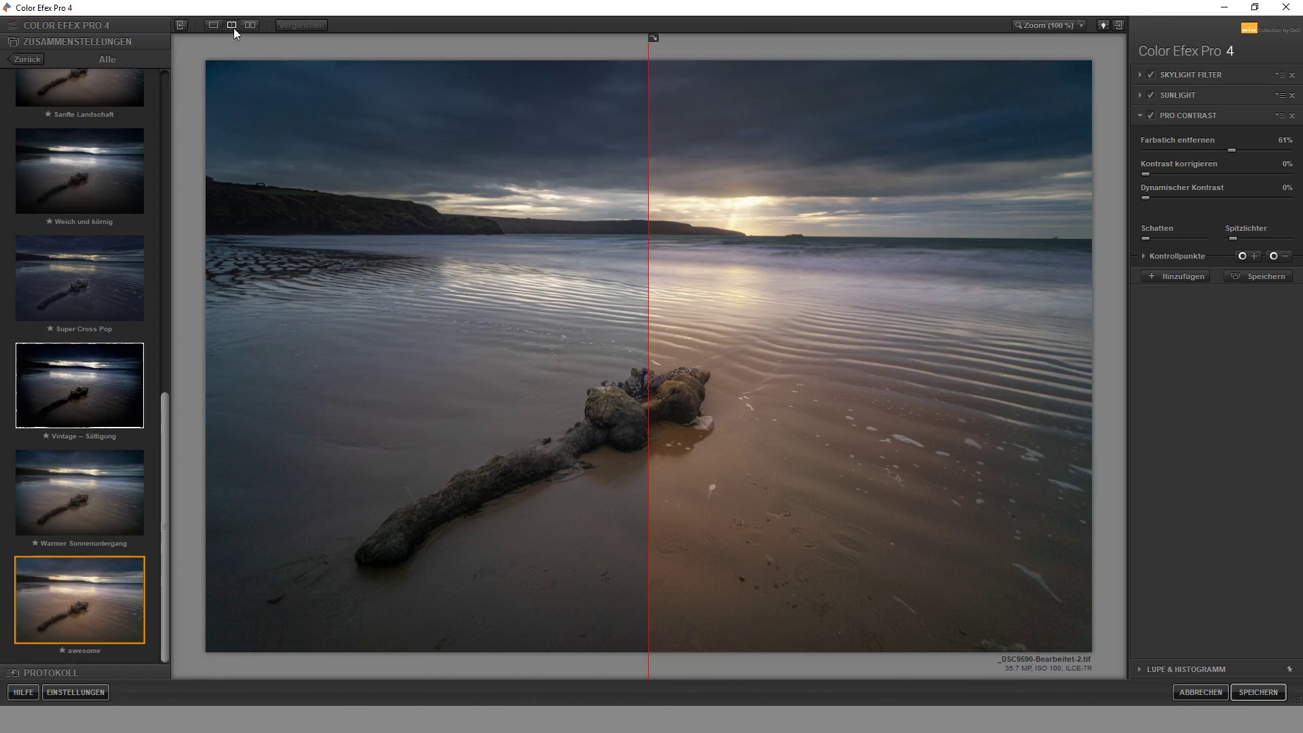
click(215, 25)
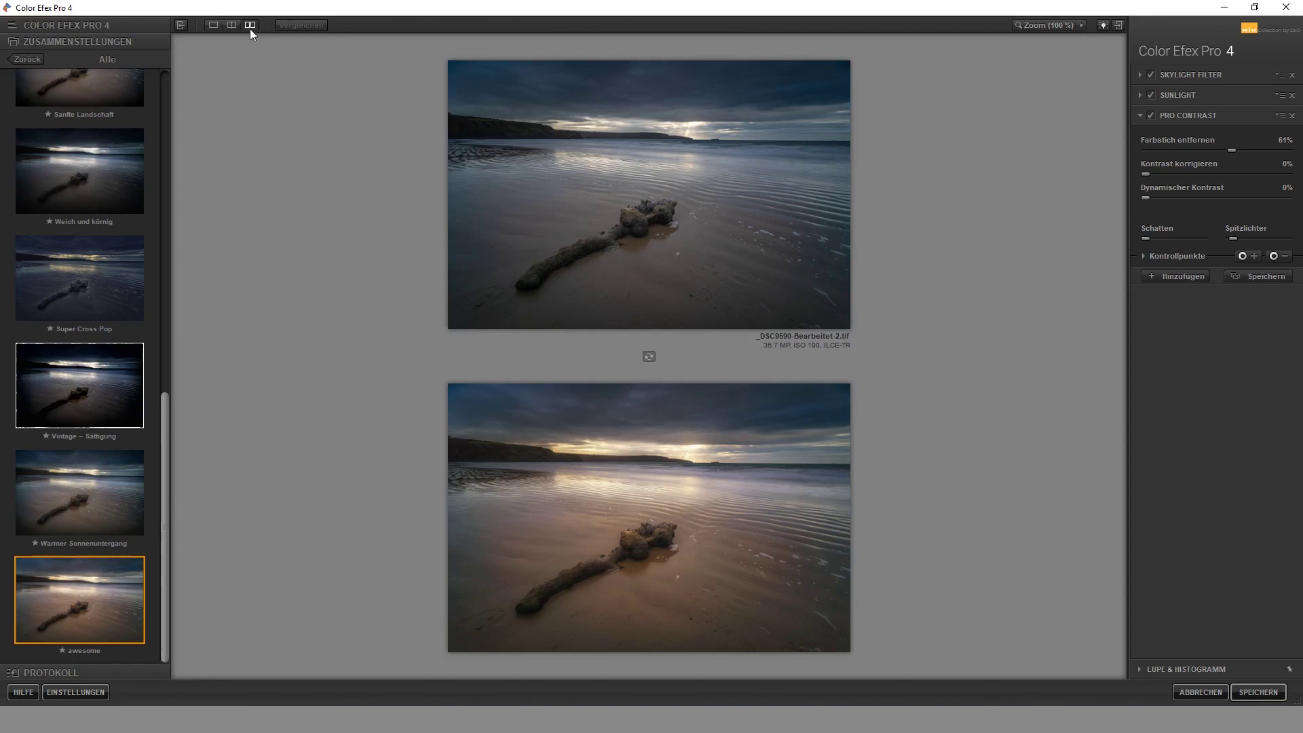
click(216, 26)
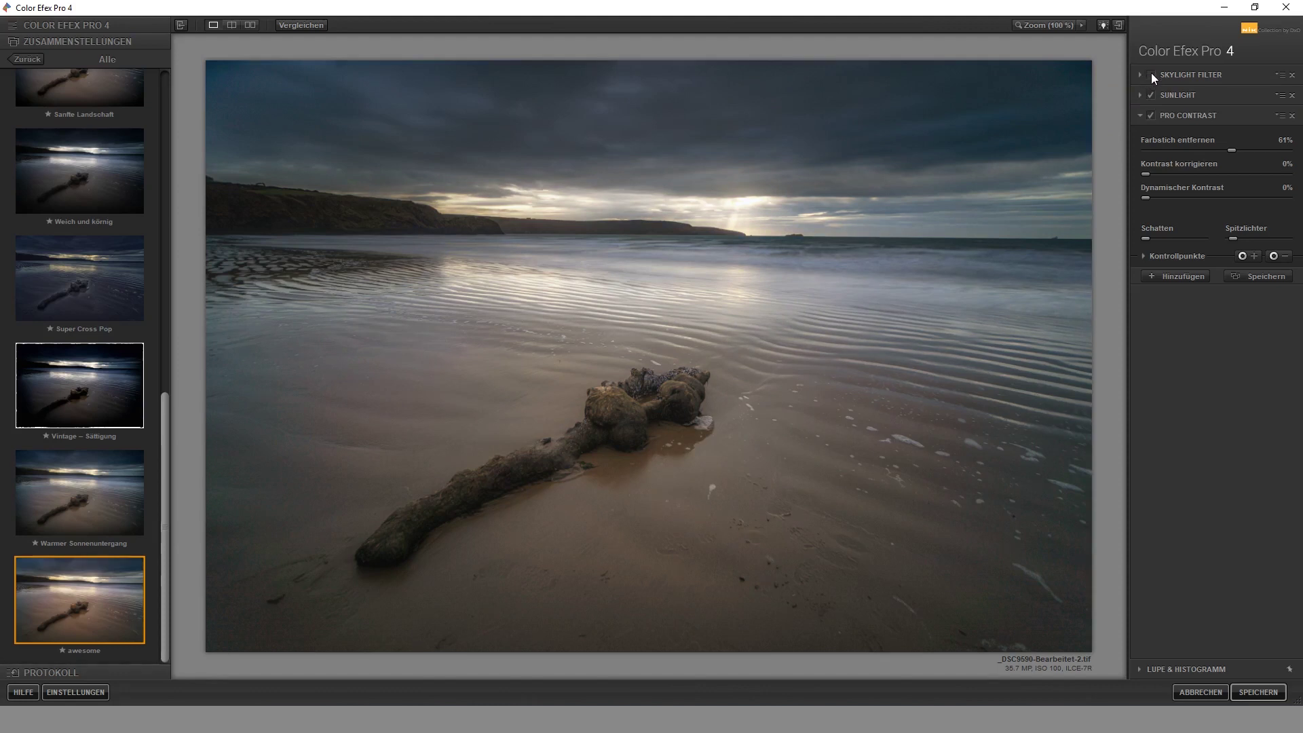
- Re-enable the Skylight filter and set its strength to about 34%
click(1151, 74)
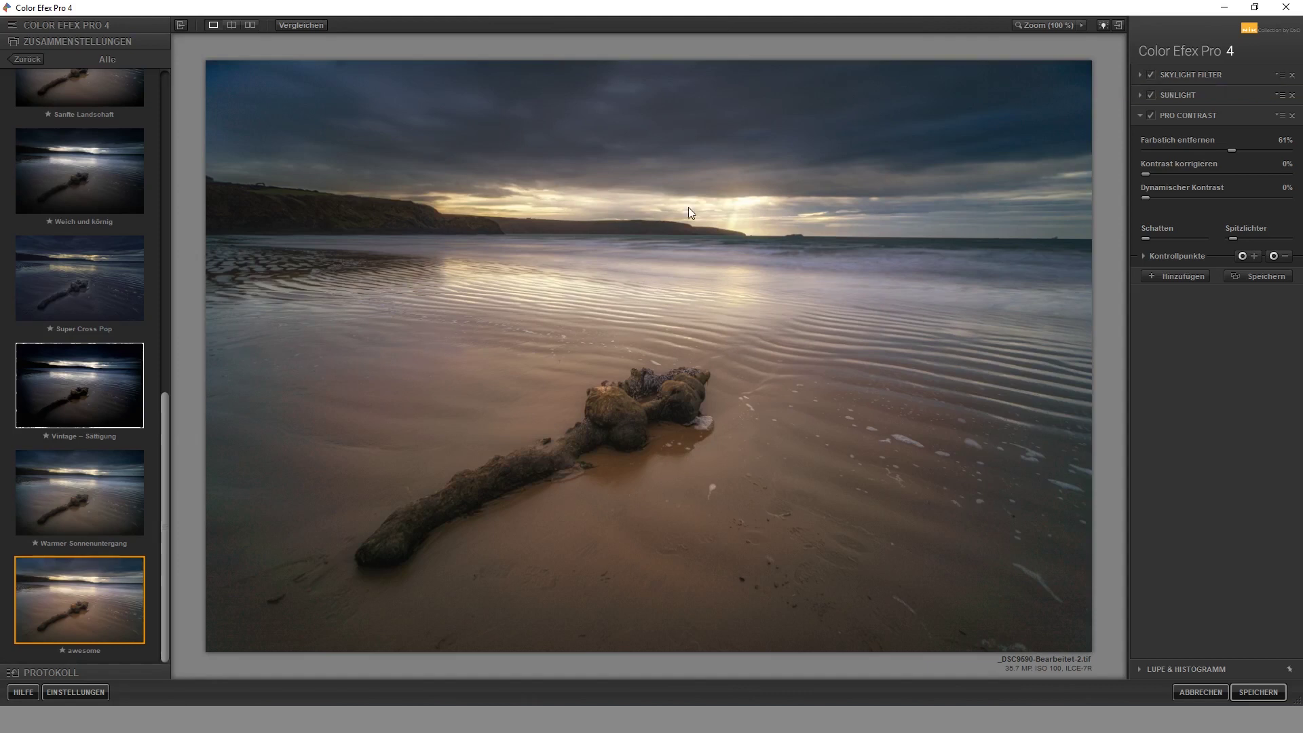
click(1138, 76)
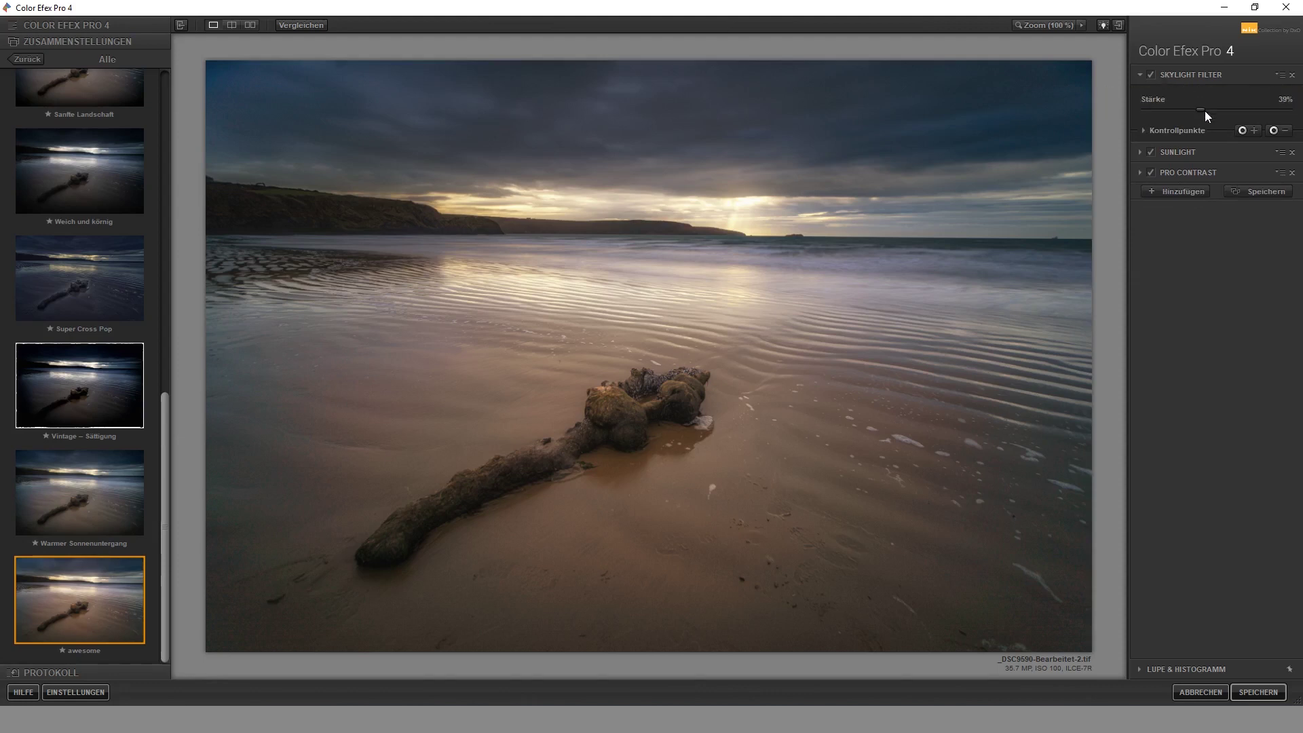
mouse_move(1187, 111)
mouse_down()
mouse_move(1157, 113)
mouse_move(1301, 121)
mouse_move(967, 103)
mouse_up()
drag(1180, 125, 1187, 126)
drag(1199, 126, 1195, 127)
click(1141, 152)
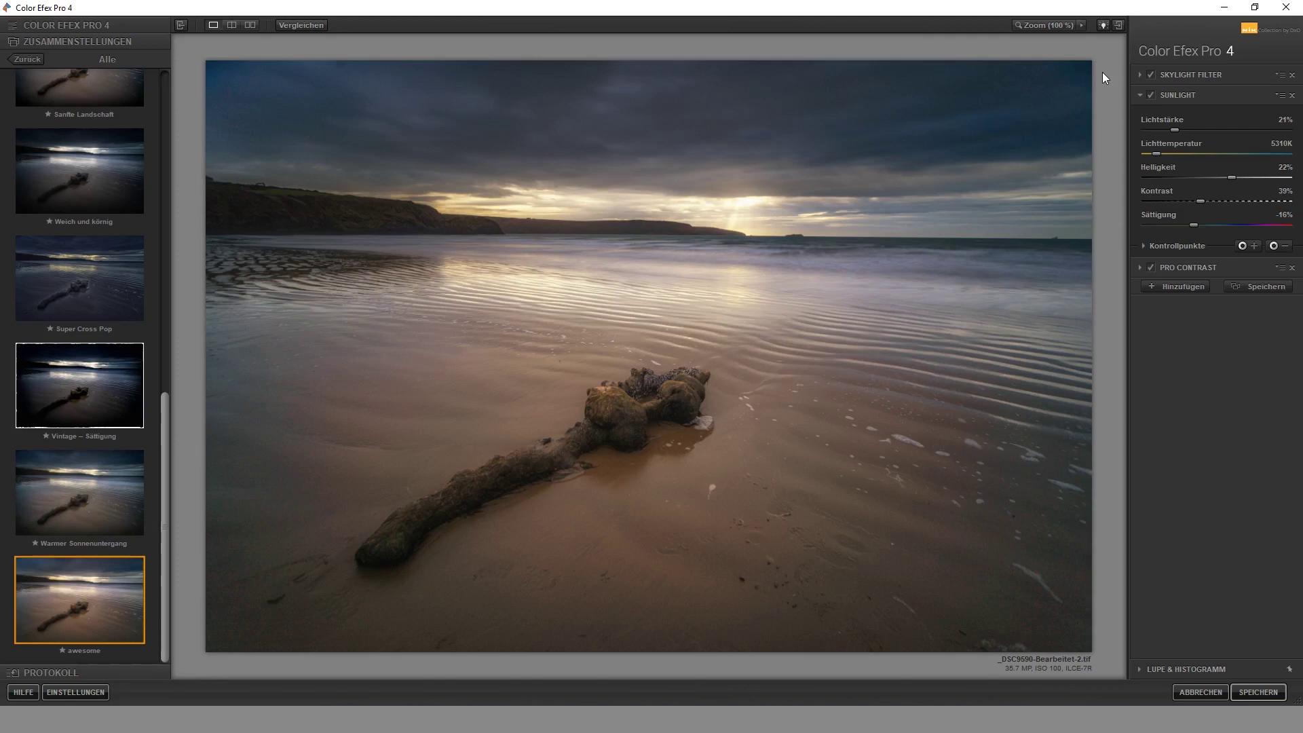
click(1151, 95)
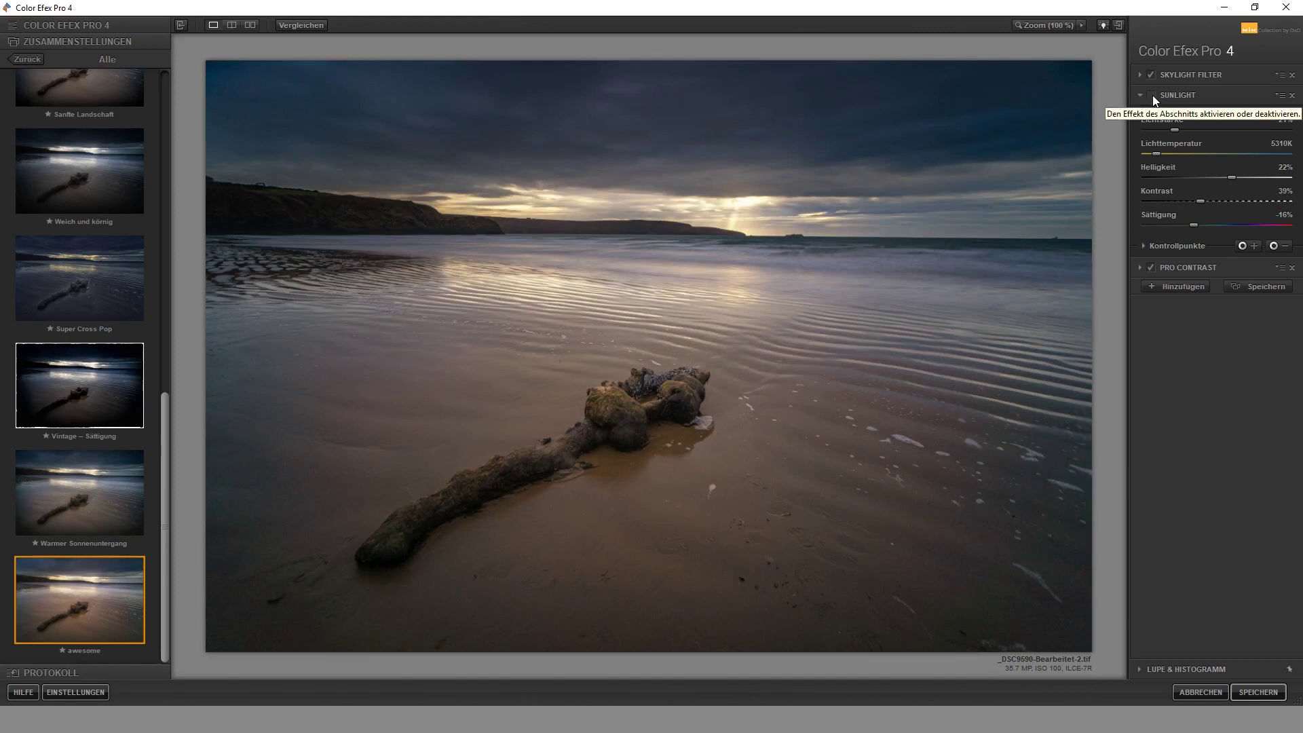
click(1151, 95)
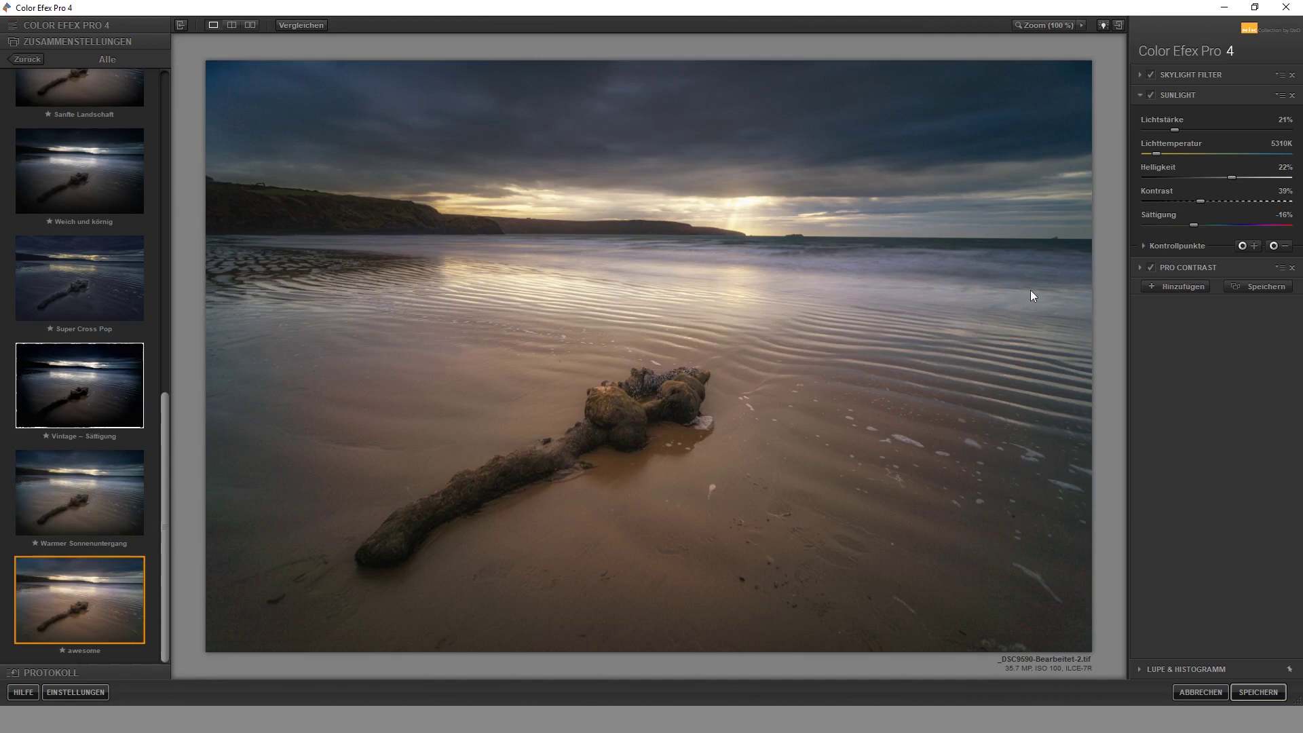
click(1151, 95)
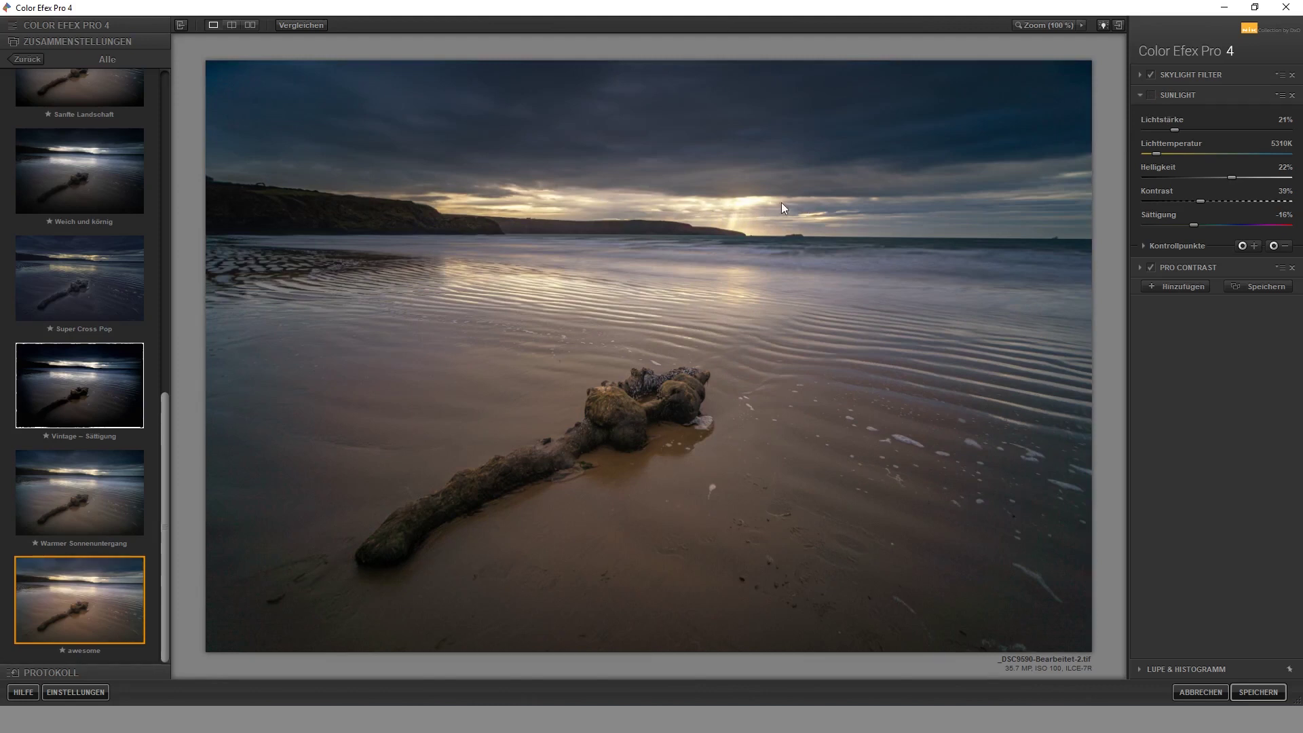
click(1154, 97)
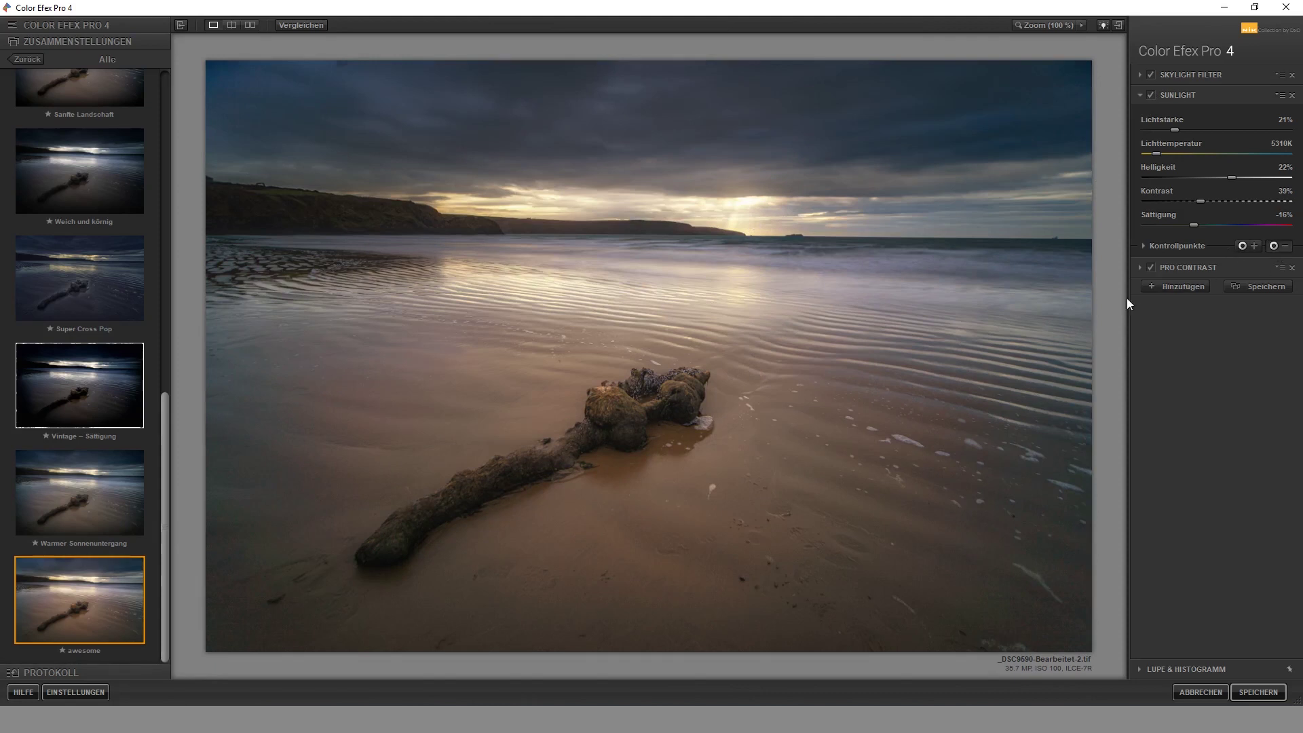
click(719, 195)
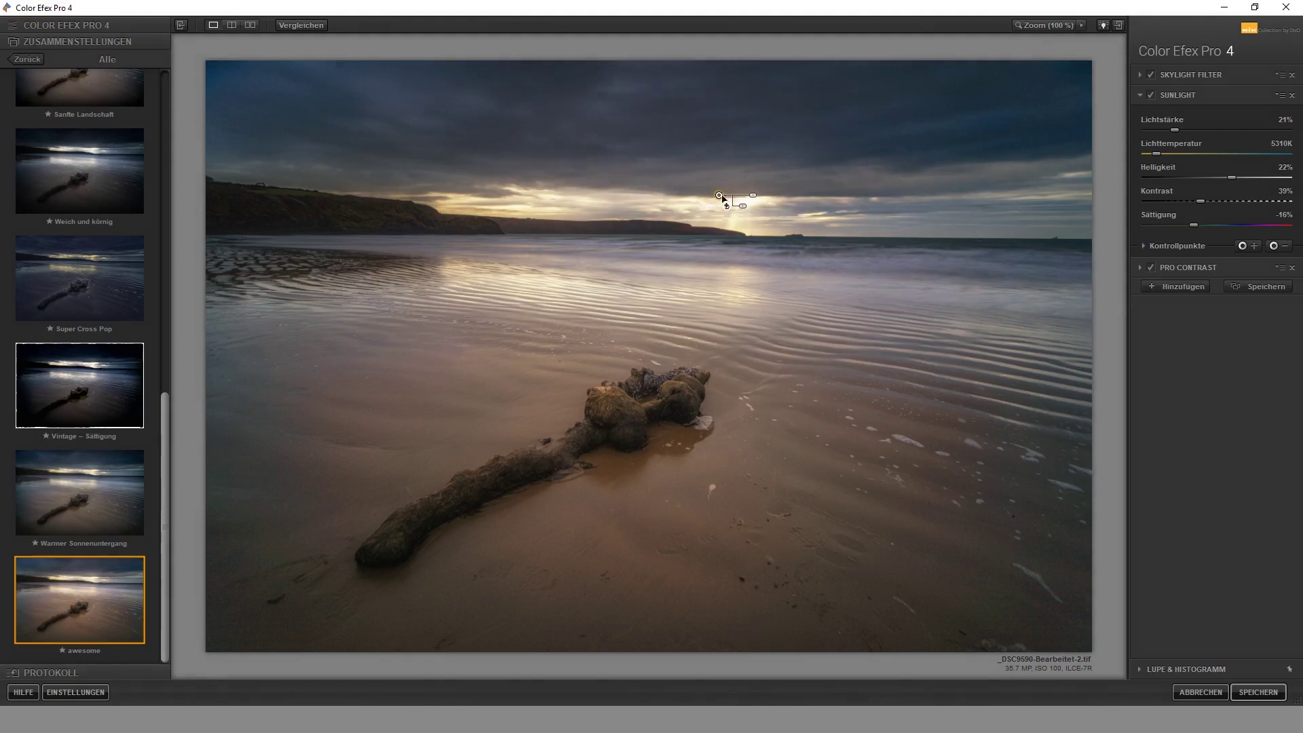
- Move the Sunlight control point onto the bright horizon and shrink its area of influence
mouse_move(721, 197)
mouse_down()
mouse_move(734, 263)
mouse_move(738, 216)
mouse_up()
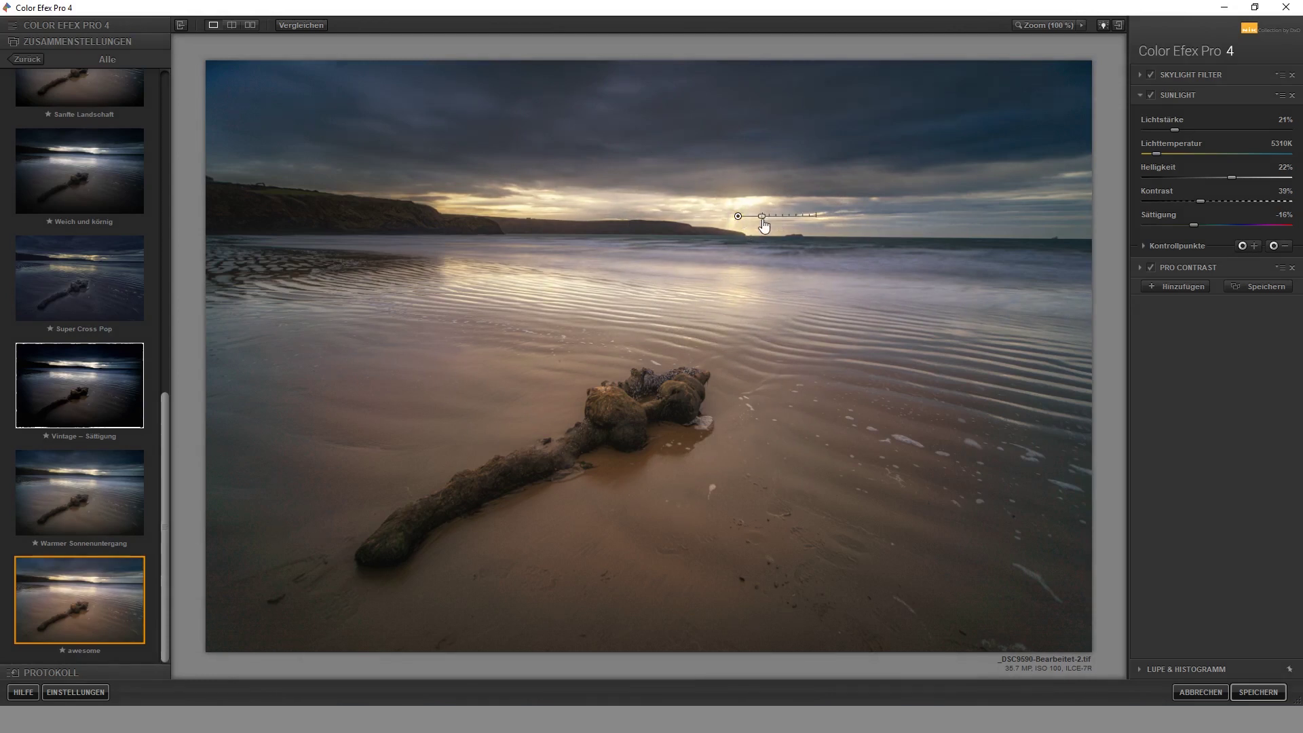
mouse_move(776, 225)
mouse_down()
mouse_move(763, 226)
mouse_move(824, 237)
mouse_move(767, 237)
mouse_up()
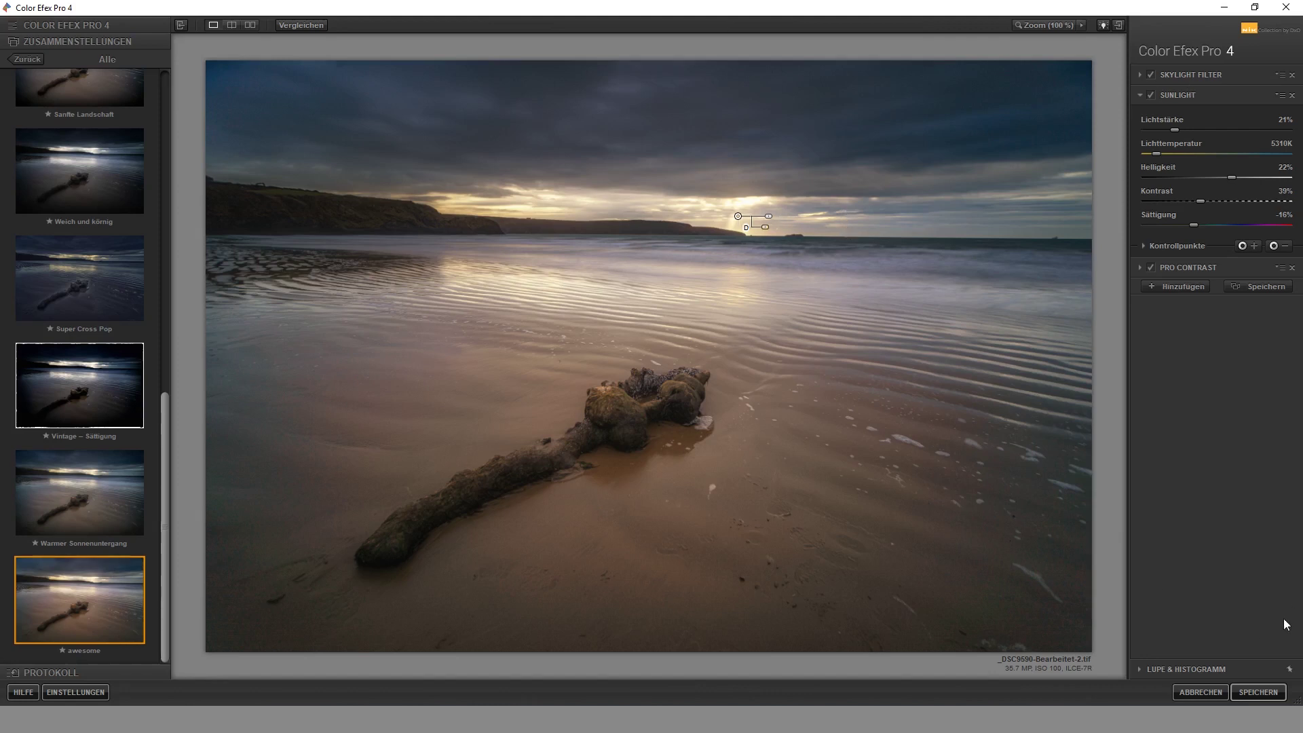
click(1151, 95)
- Expand Pro Contrast and set colour cast removal to 47%
click(1140, 268)
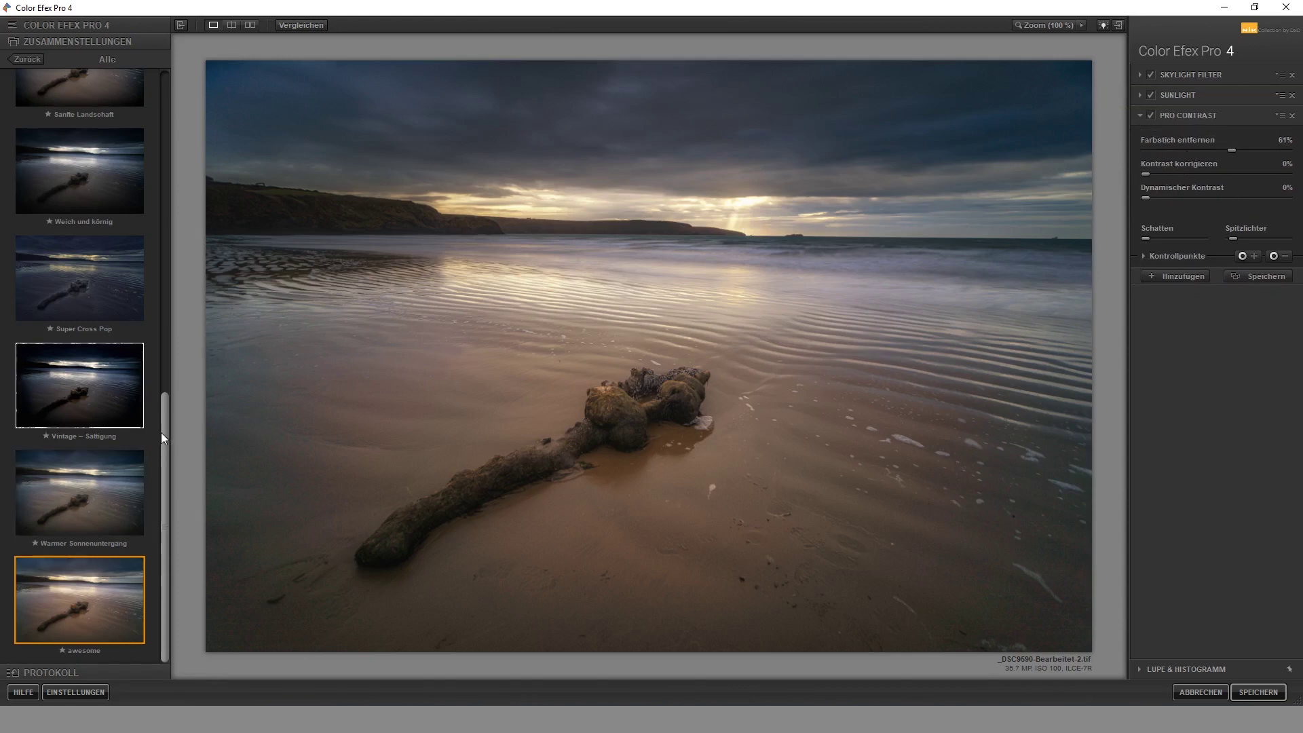
mouse_move(163, 435)
mouse_down()
mouse_move(149, 108)
mouse_move(115, 103)
mouse_up()
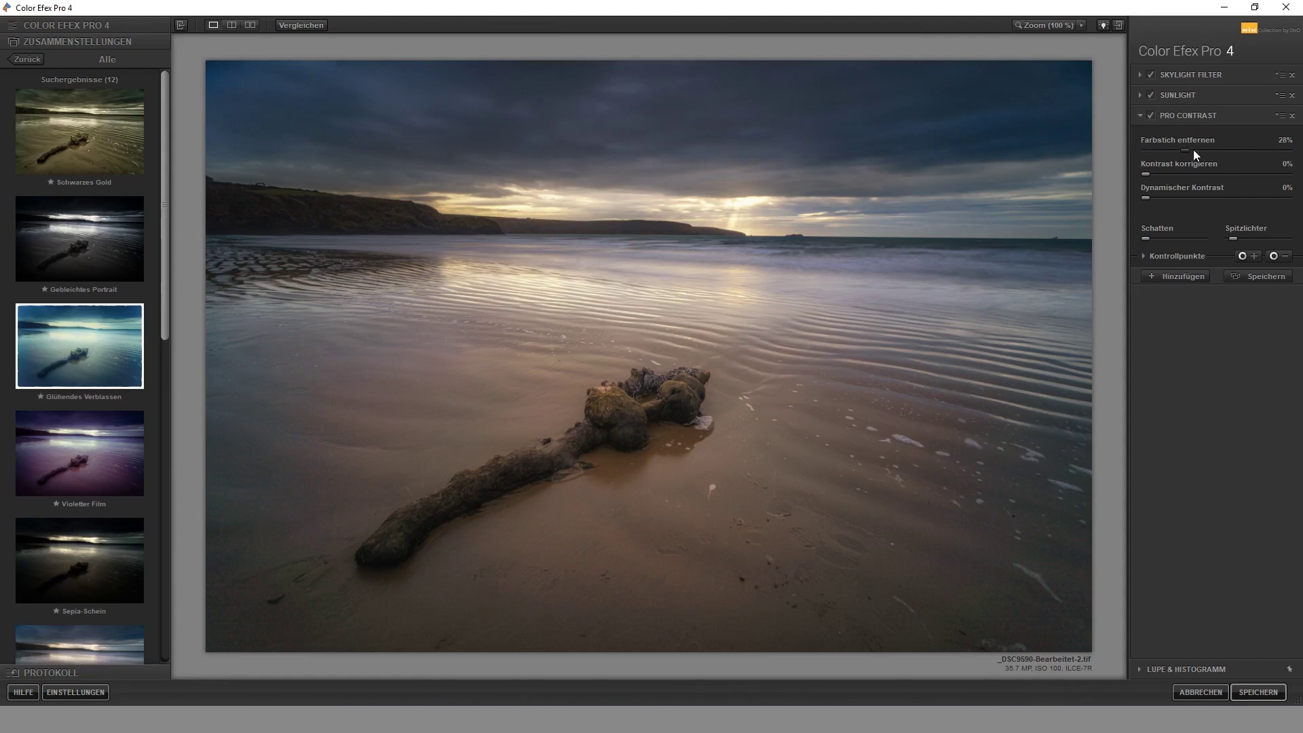
mouse_move(1194, 150)
mouse_down()
mouse_move(1293, 153)
mouse_move(1155, 147)
mouse_move(1252, 148)
mouse_up()
drag(1146, 150, 1293, 150)
- Keep correct contrast and dynamic contrast at 0%, then try the highlights and shadows settings
mouse_move(1146, 173)
mouse_down()
mouse_move(1219, 177)
mouse_move(1082, 194)
mouse_move(1244, 201)
mouse_move(1155, 204)
mouse_up()
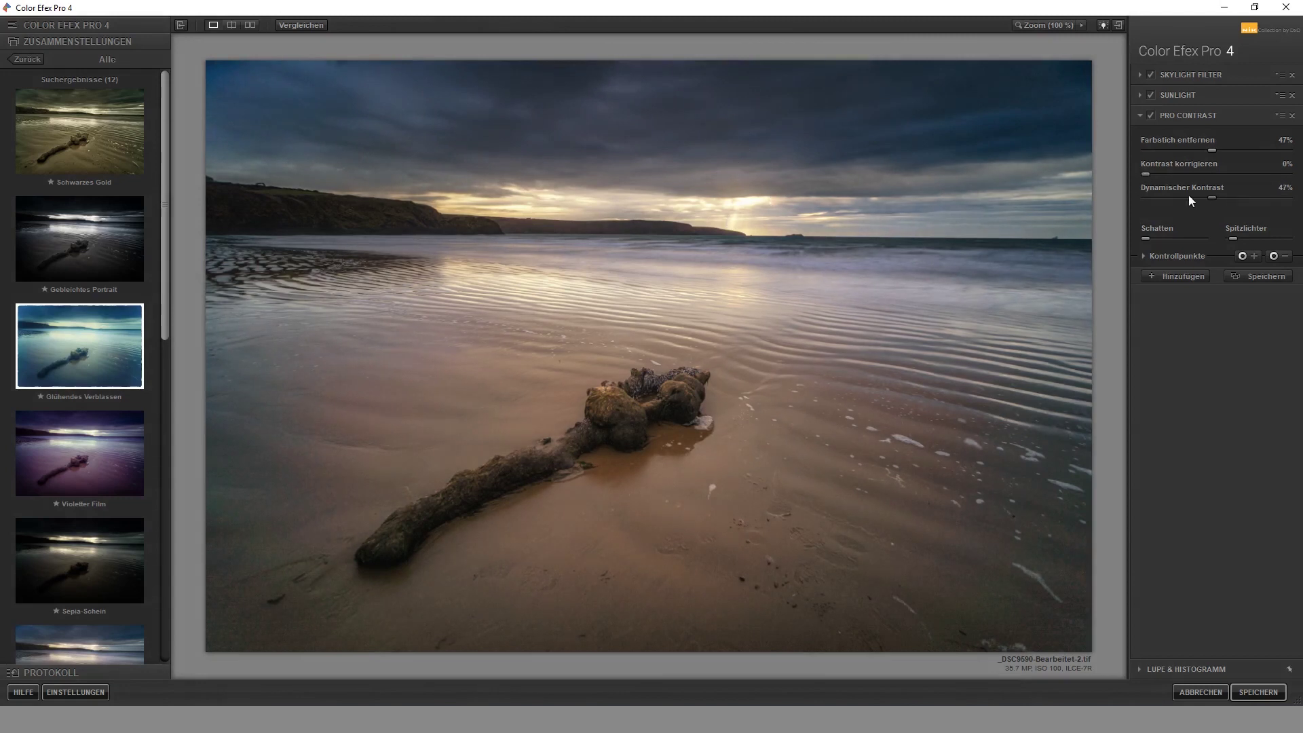
double_click(1214, 198)
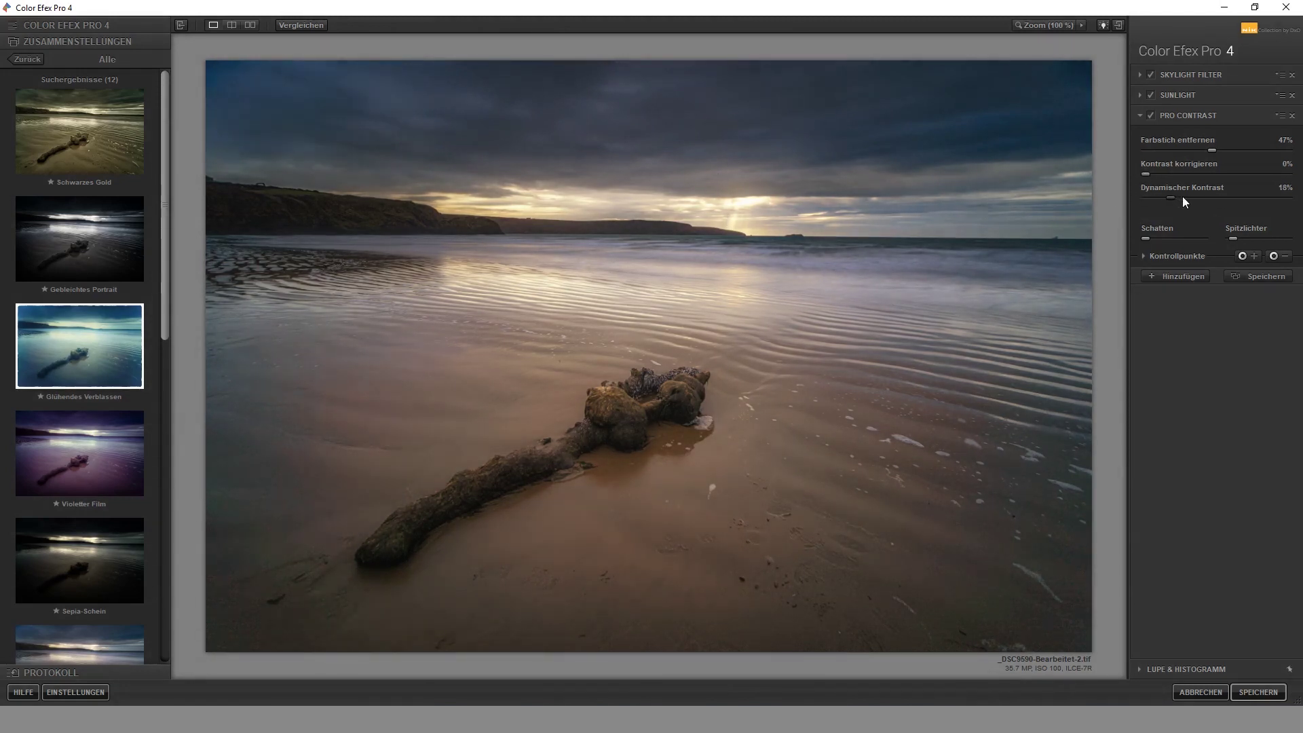
double_click(1196, 197)
mouse_move(1155, 204)
mouse_down()
mouse_move(1143, 205)
mouse_move(1268, 210)
mouse_move(1138, 212)
mouse_move(1272, 221)
mouse_move(1184, 197)
mouse_move(1125, 203)
mouse_move(1194, 201)
mouse_move(1138, 206)
mouse_up()
mouse_move(1230, 238)
mouse_down()
mouse_move(1269, 238)
mouse_move(1256, 254)
mouse_move(1293, 250)
mouse_move(1239, 249)
mouse_up()
mouse_move(1146, 238)
mouse_down()
mouse_move(1212, 242)
mouse_move(1052, 256)
mouse_up()
- Save the Color Efex edit back as _DSC9590-Bearbeitet-2.tif and cycle the info overlay
click(1252, 691)
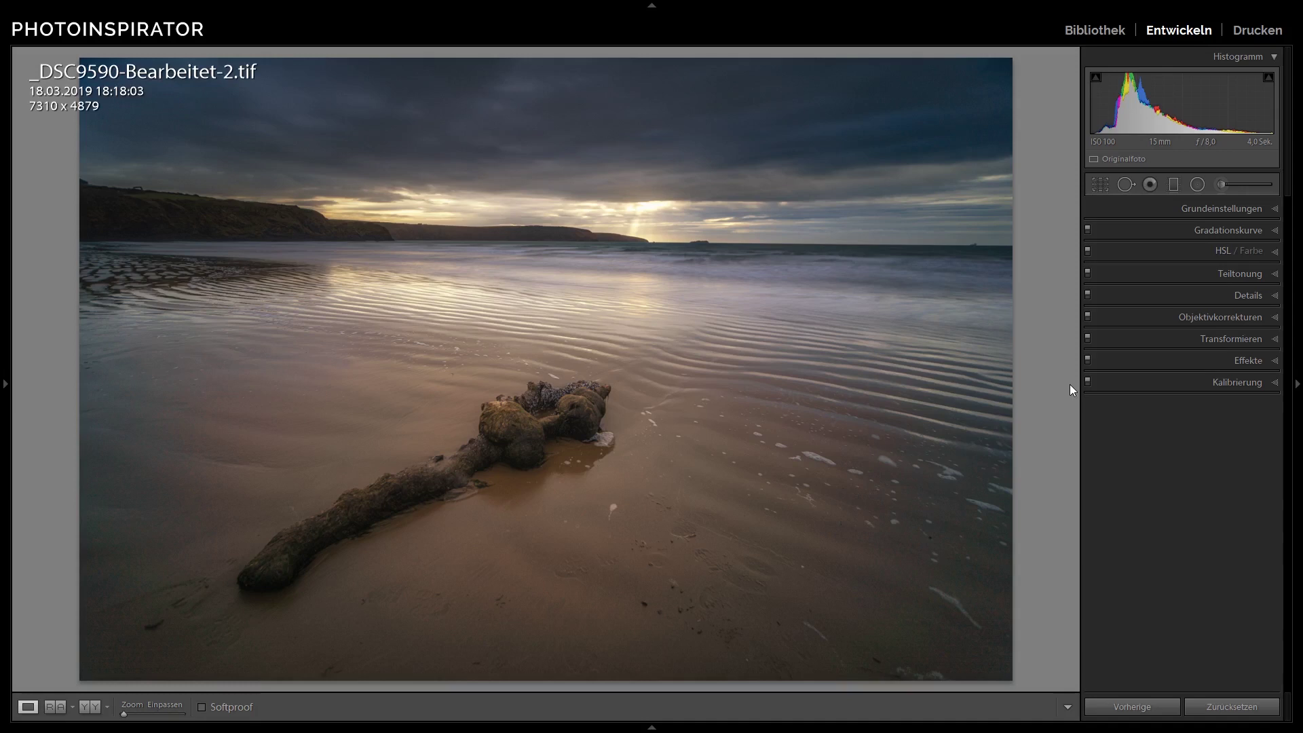
key(i)
key(i)
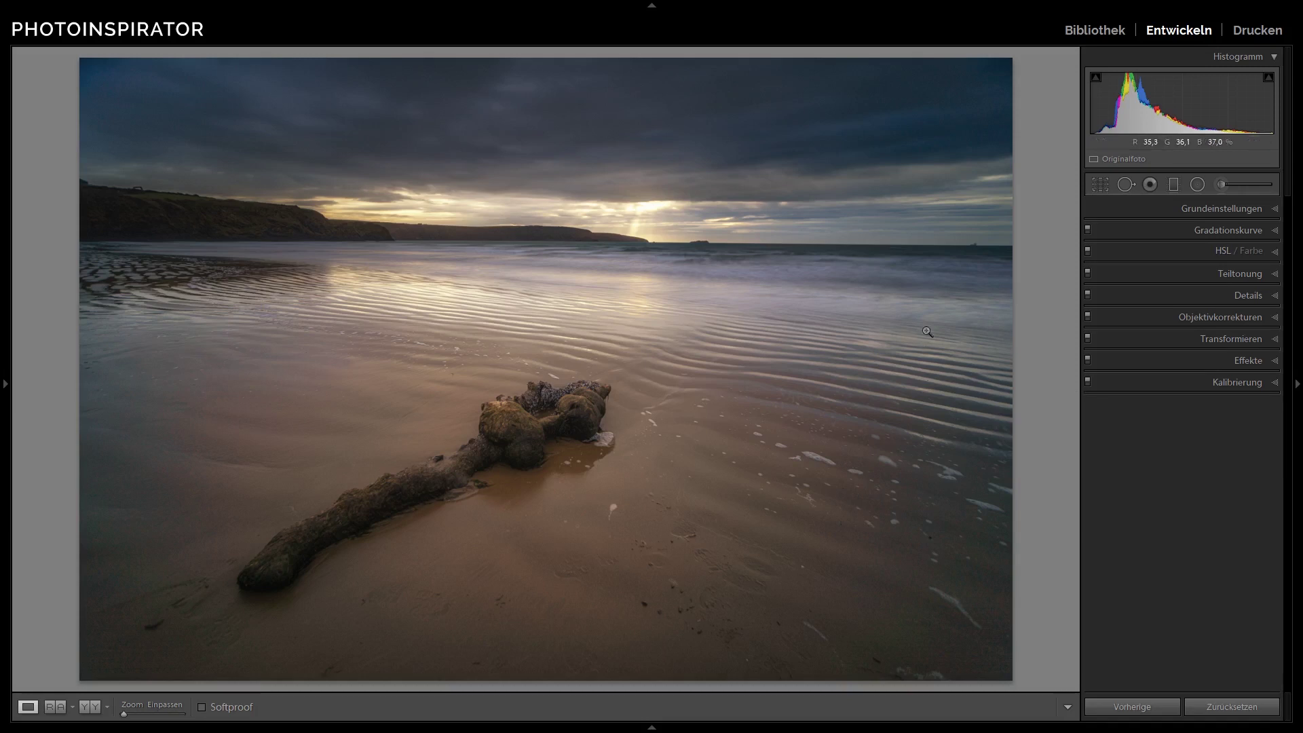
- In Grundeinstellungen, set Lichter -44, Tiefen +15, Weiß +24 and Schwarz -10
click(1220, 213)
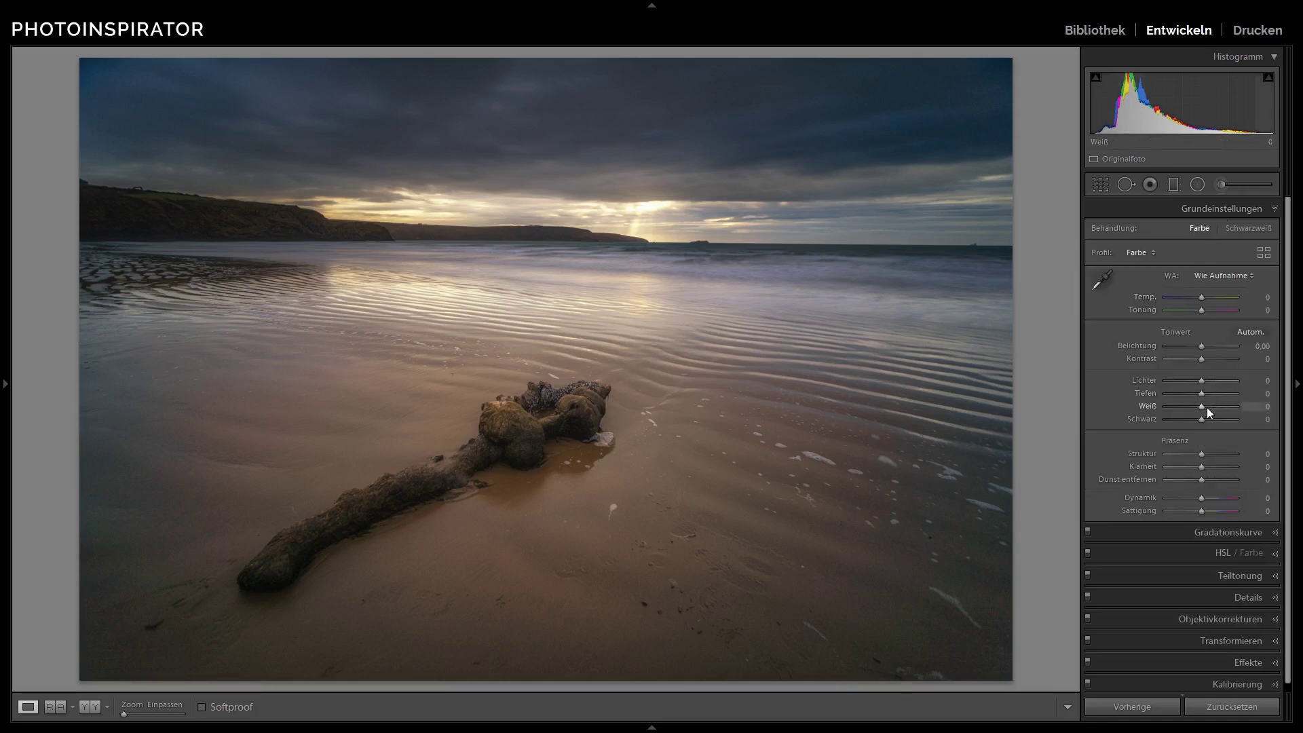
drag(1207, 409, 1208, 407)
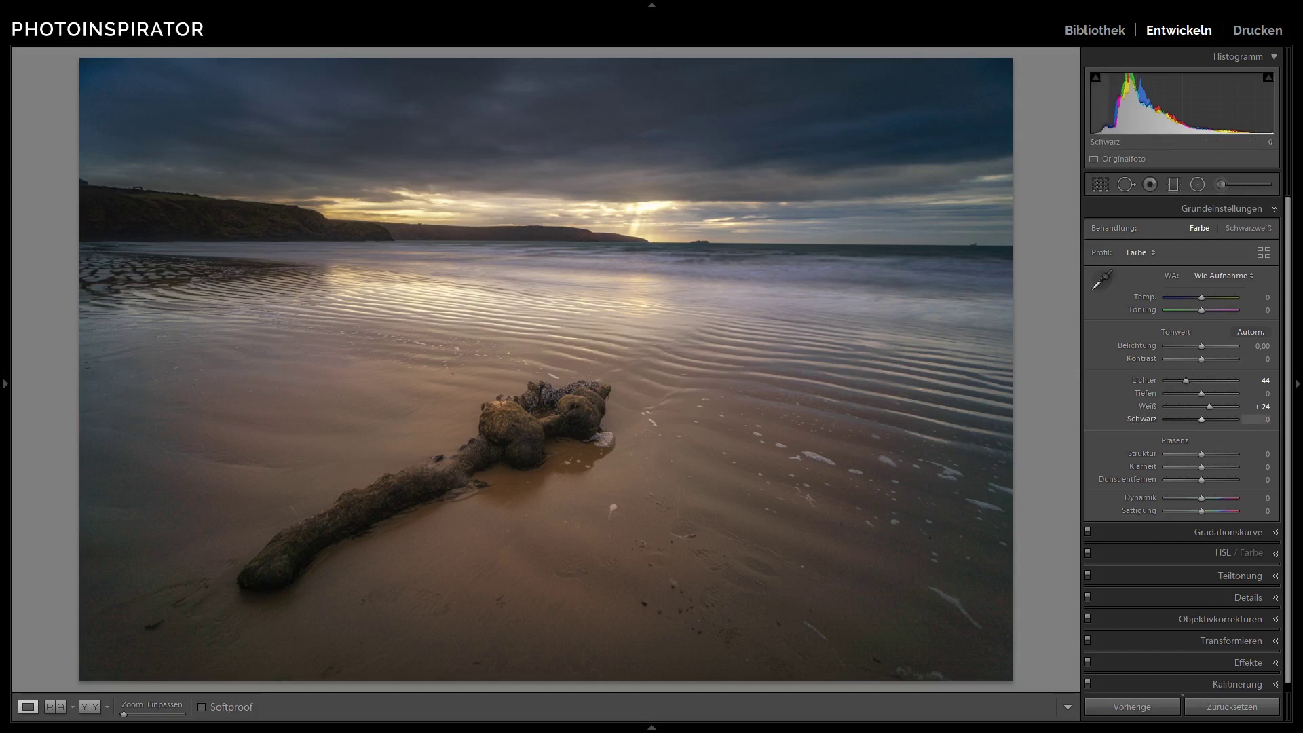
drag(1113, 102, 1107, 101)
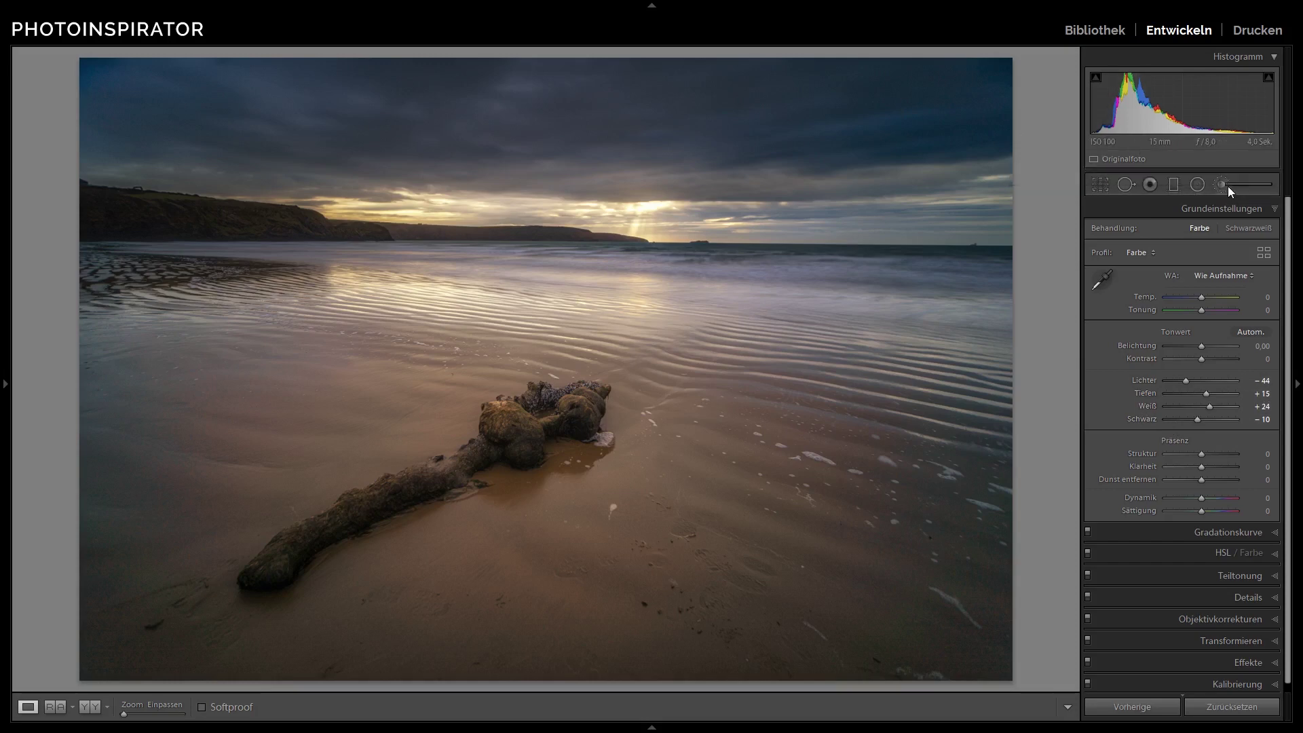
- Drag a graduated filter from the horizon over the sky with dehaze 0 and shadows +73
click(1175, 185)
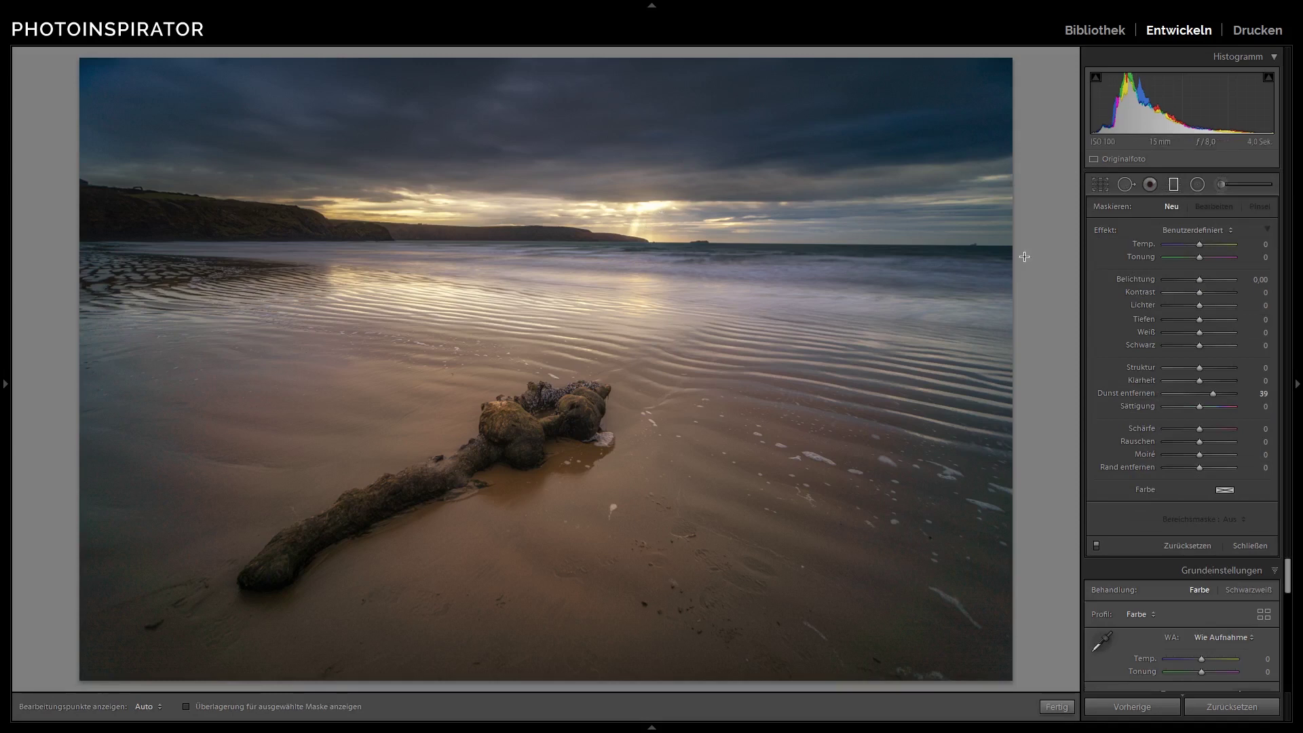
drag(617, 232, 611, 329)
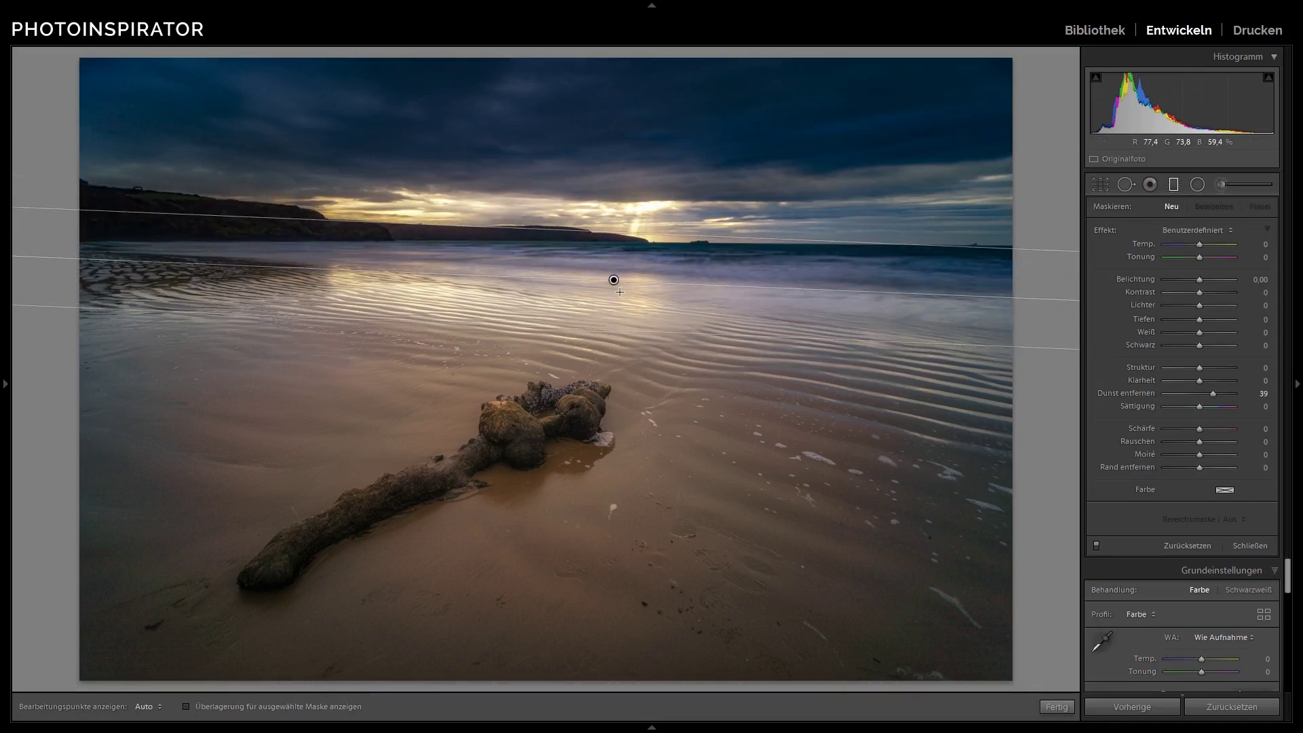
drag(611, 330, 610, 234)
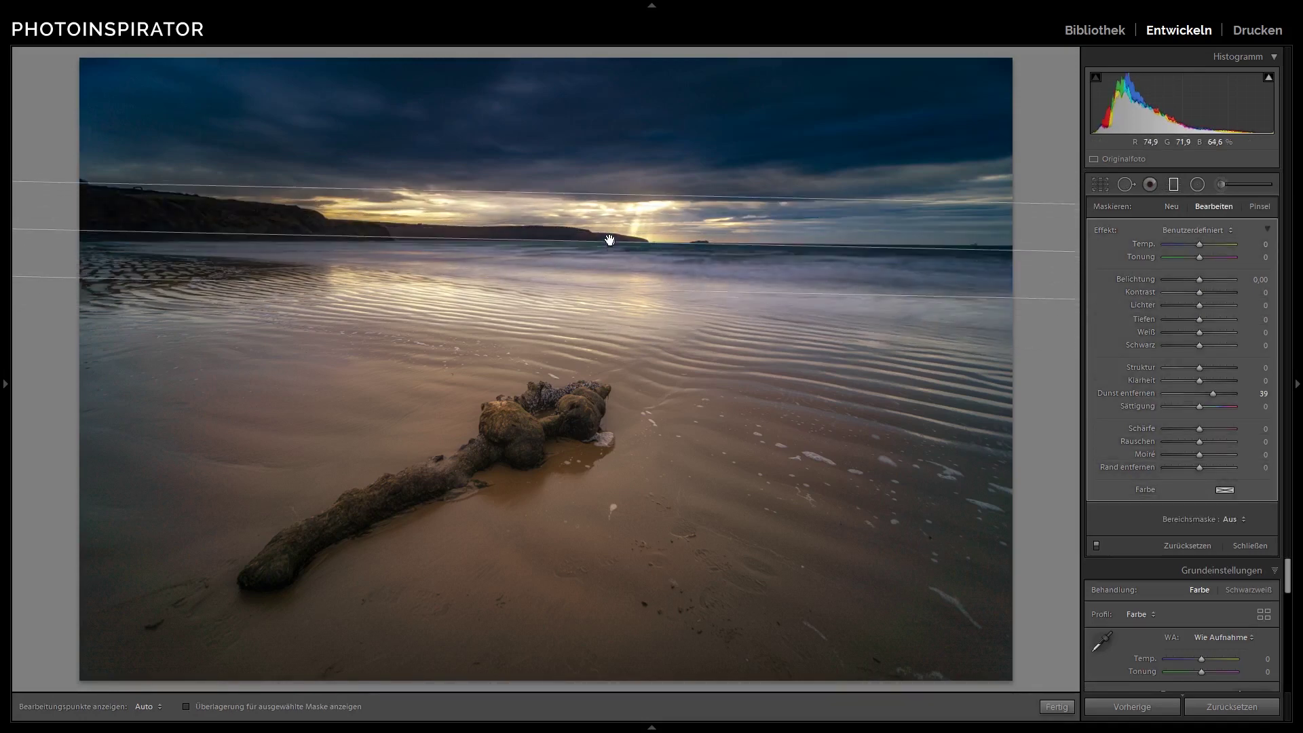
double_click(1212, 393)
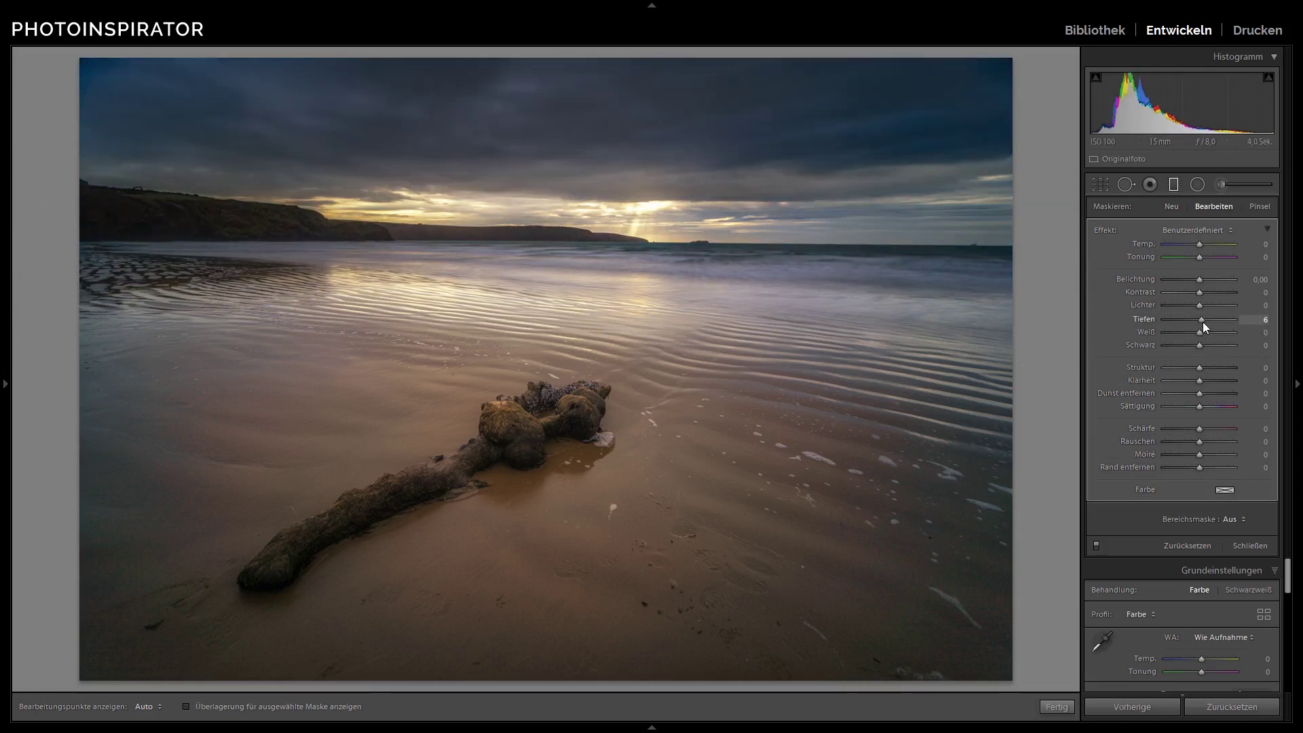
drag(1206, 323, 1228, 328)
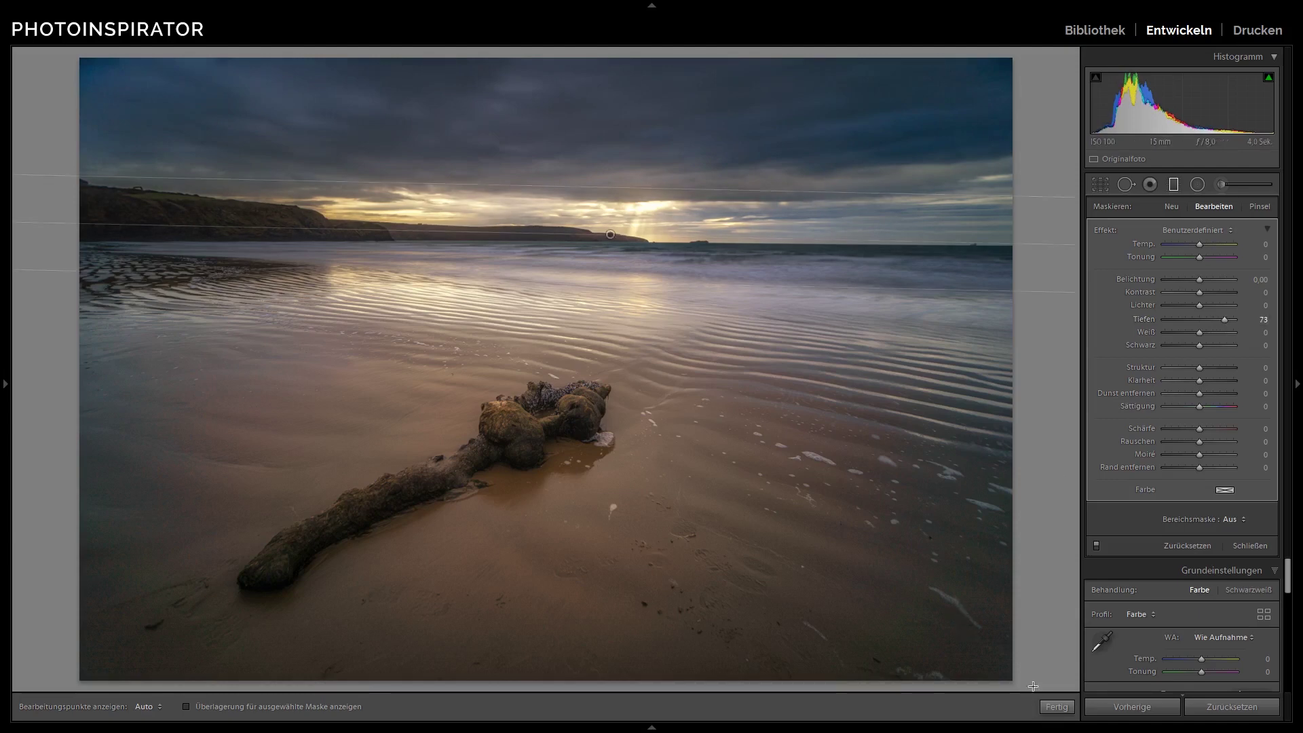
- Close the graduated filter and set global Dynamik +13 and Sättigung -7
click(1054, 708)
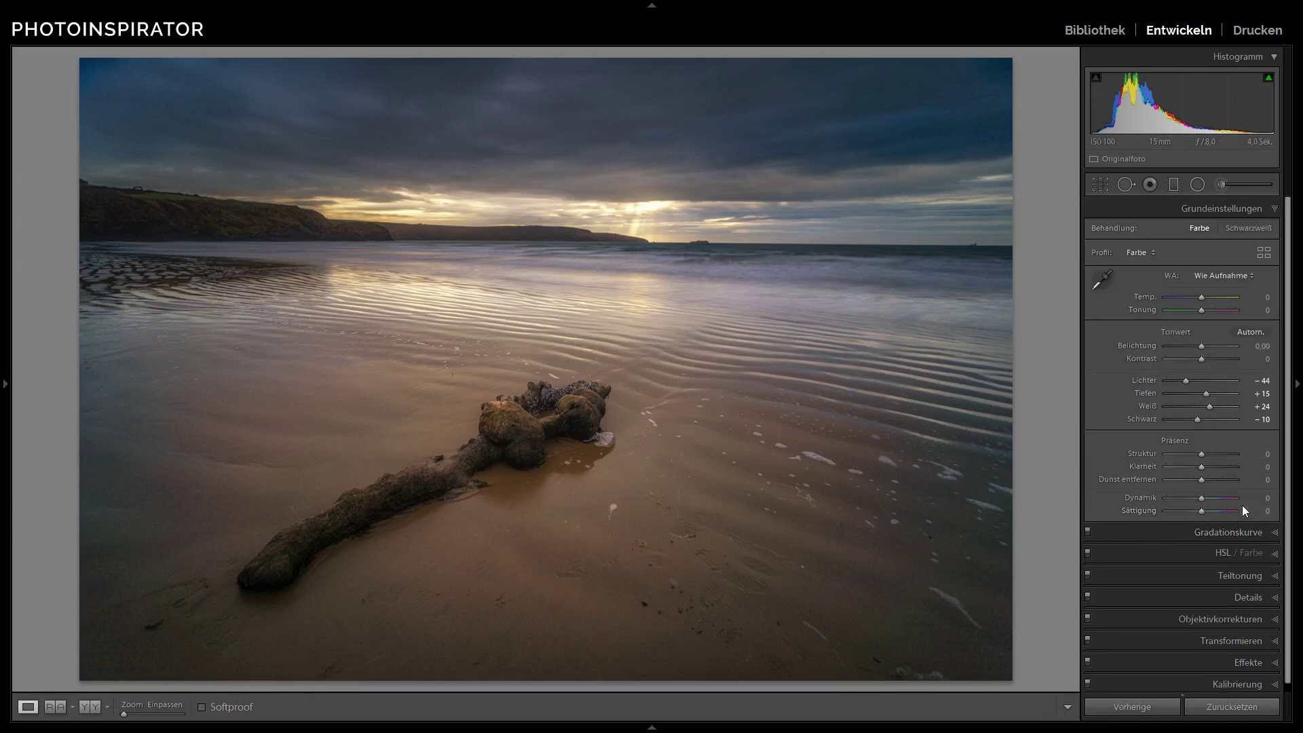
mouse_move(1202, 498)
mouse_down()
mouse_move(1223, 506)
mouse_move(1204, 517)
mouse_up()
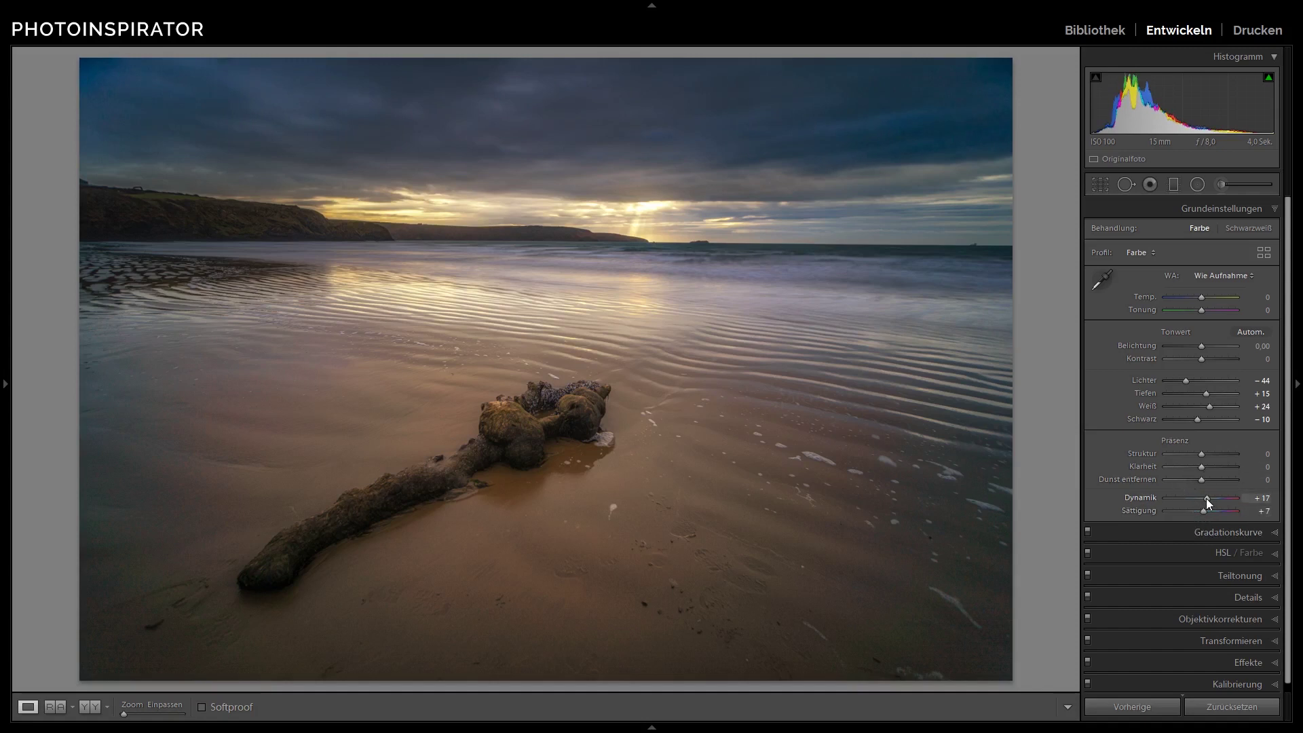
drag(1208, 501, 1204, 501)
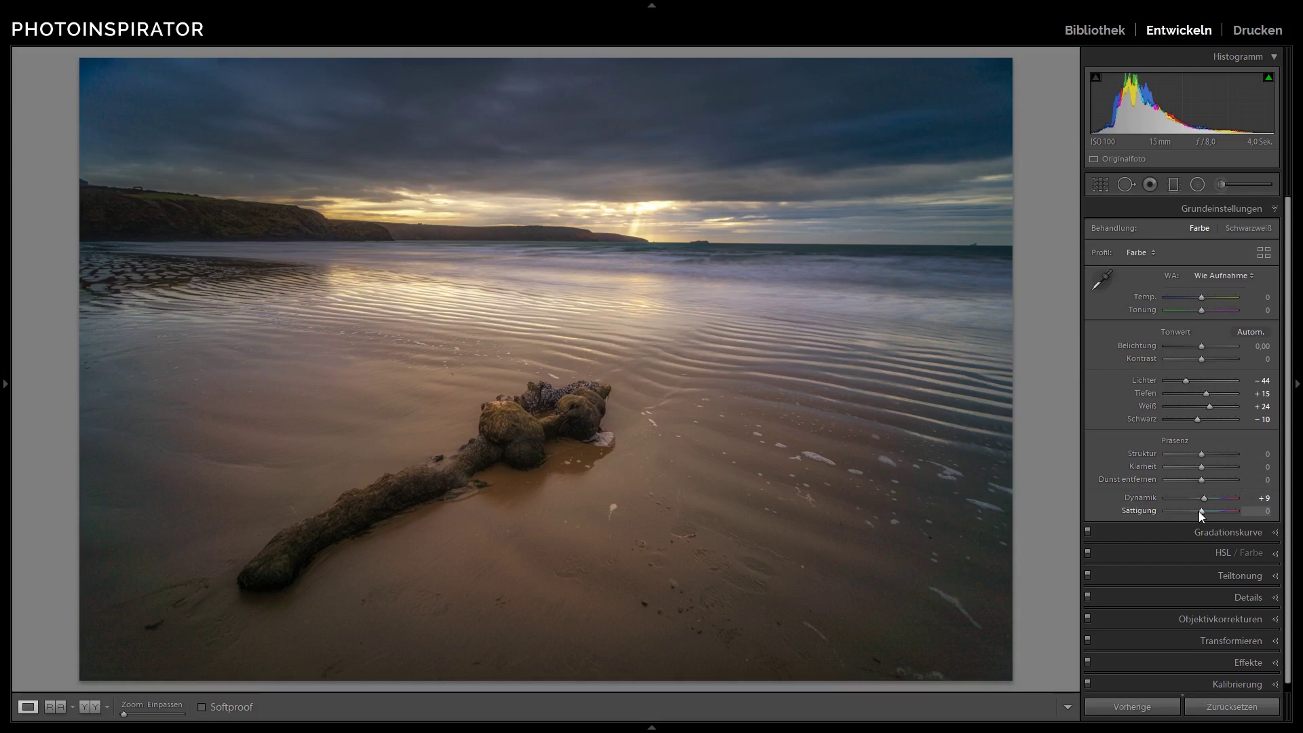
drag(1202, 516, 1199, 515)
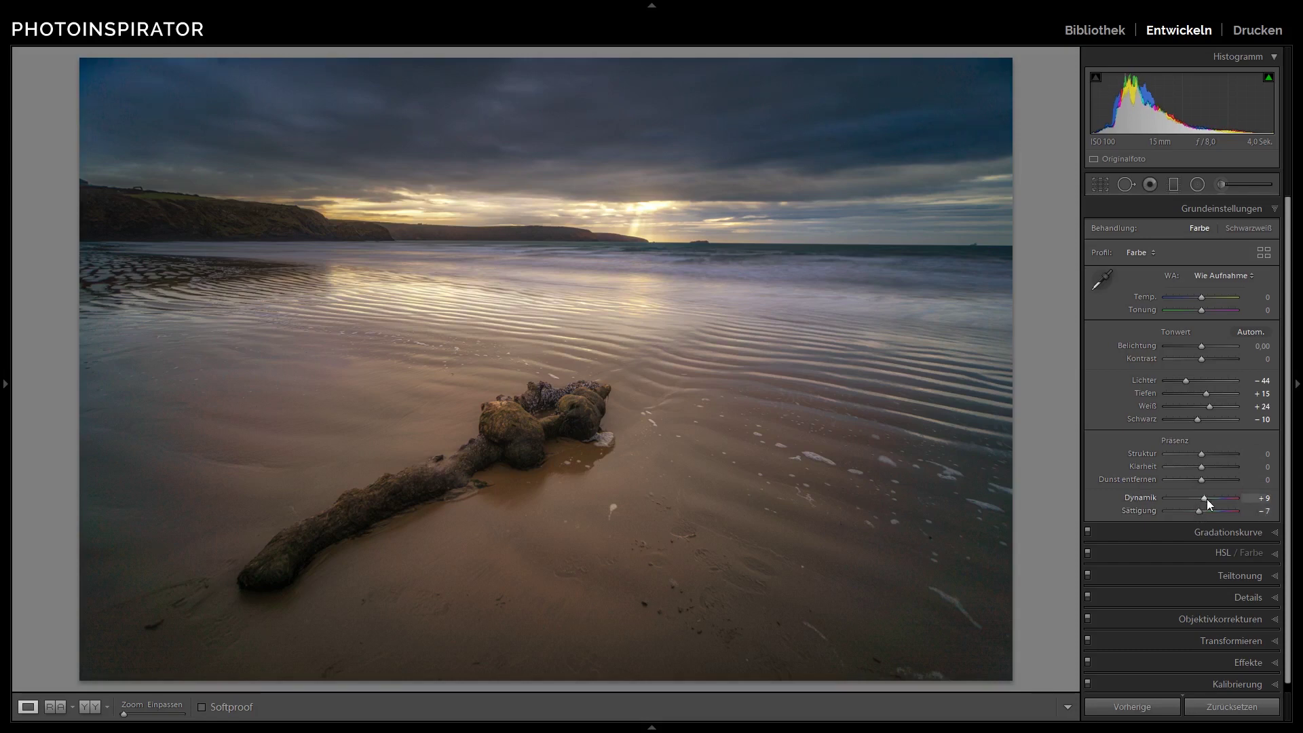
drag(1207, 501, 1210, 501)
- In the Details panel, set sharpening Betrag to 38 and Maskieren to 54
click(1246, 598)
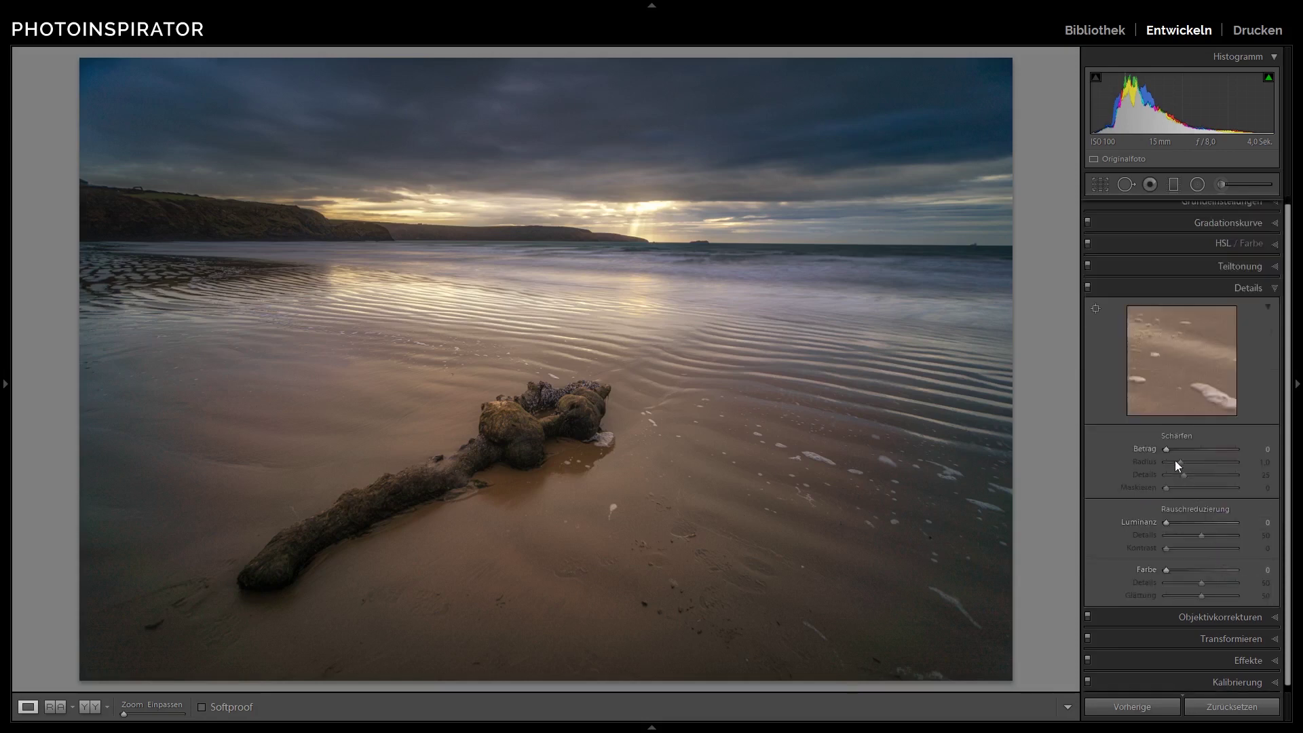
drag(1169, 455, 1191, 460)
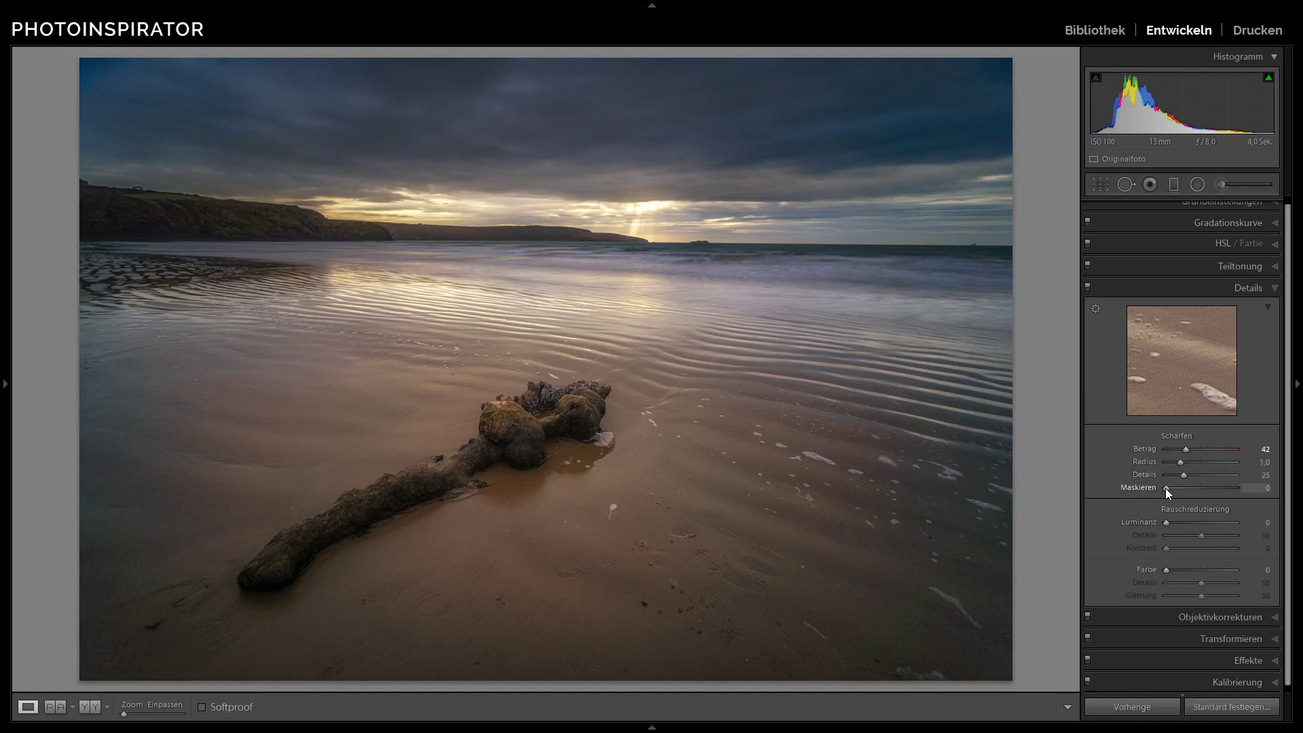
drag(1166, 488, 1203, 489)
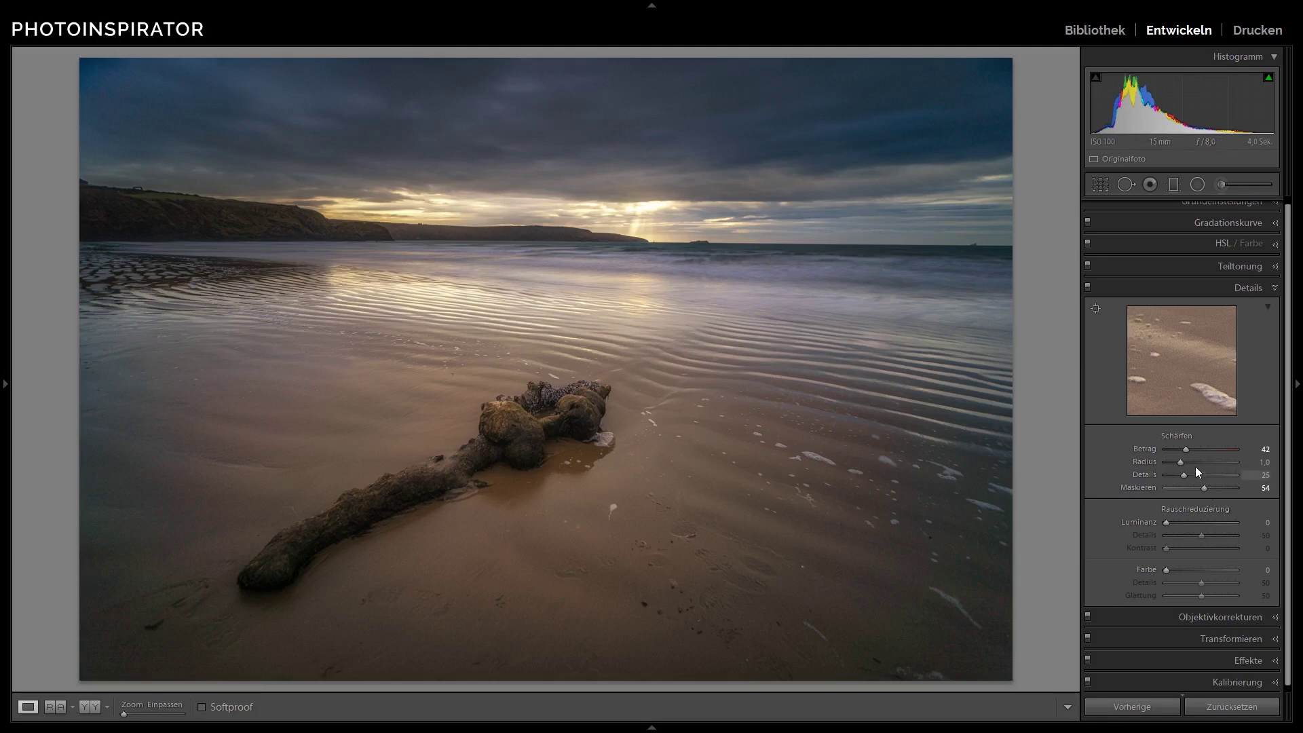
drag(1186, 450, 1186, 451)
key(c)
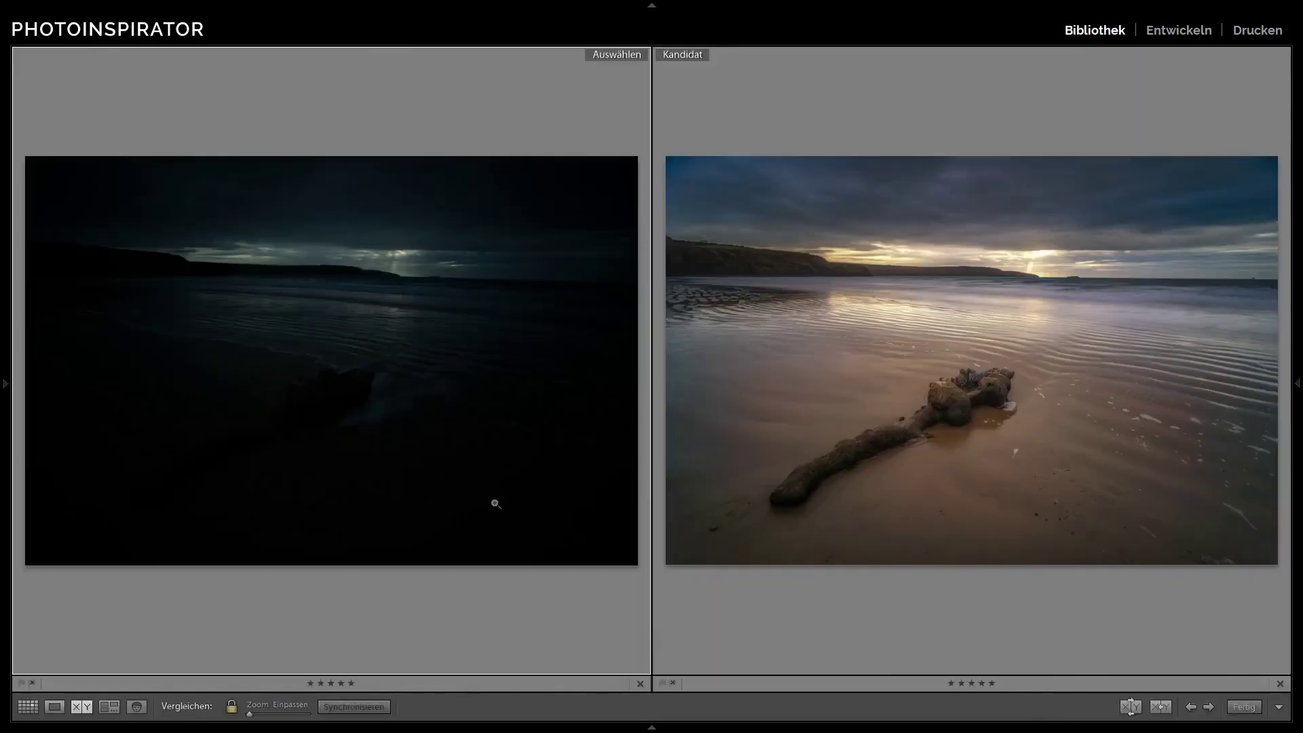